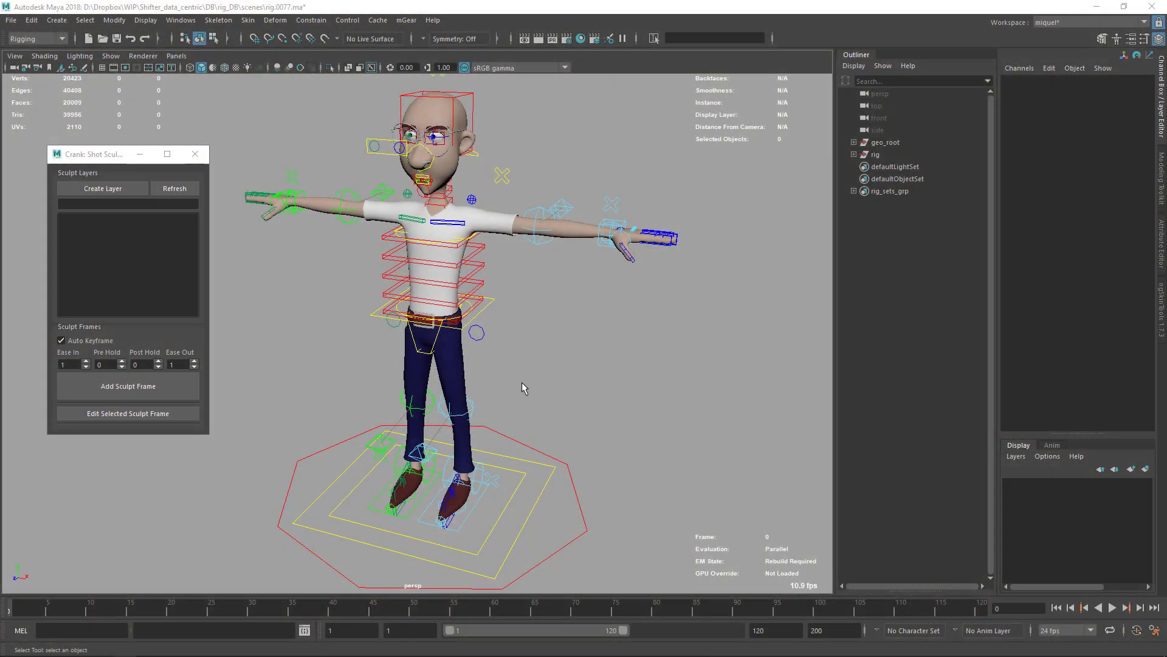
Save the character rig scene as a new incremental version
{"action": "middle_click_drag", "start_coordinate": [465, 453], "coordinate": [422, 336], "text": "alt"}
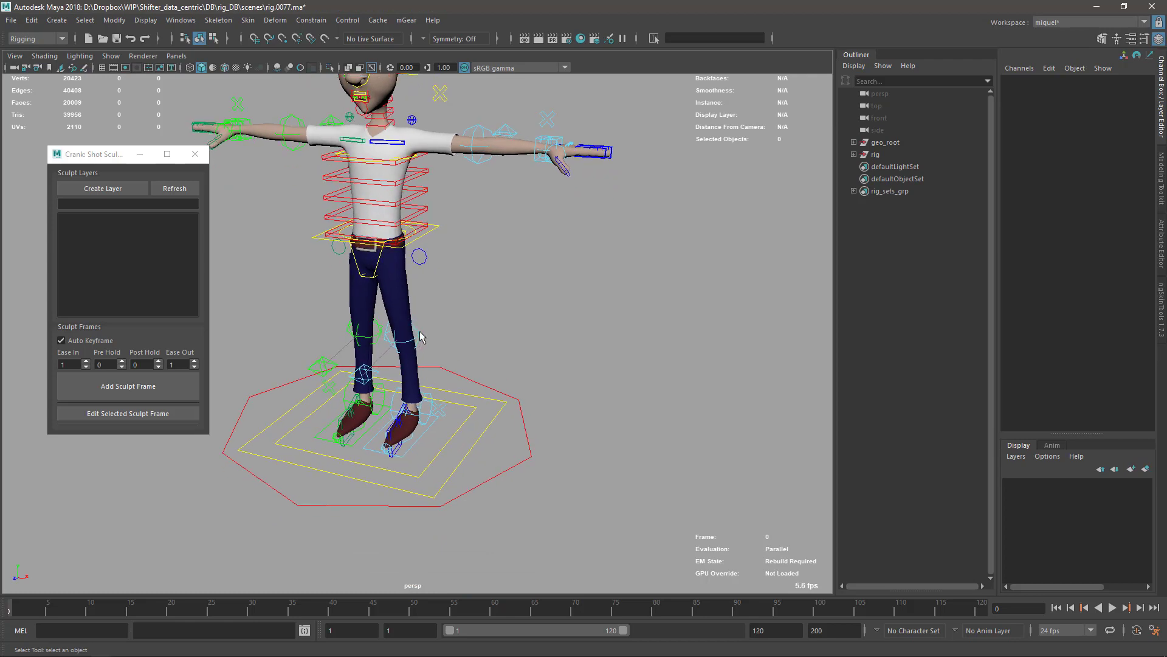
{"action": "middle_click_drag", "start_coordinate": [413, 220], "coordinate": [460, 278], "text": "alt"}
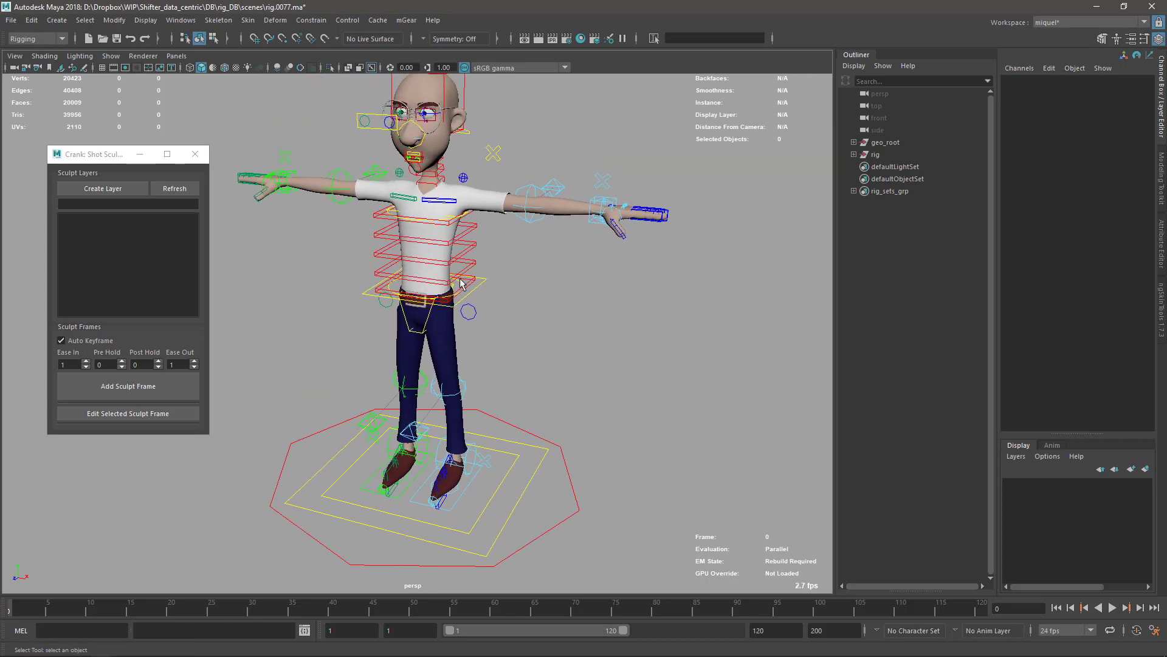
{"action": "left_click_drag", "start_coordinate": [461, 283], "coordinate": [473, 354], "text": "alt"}
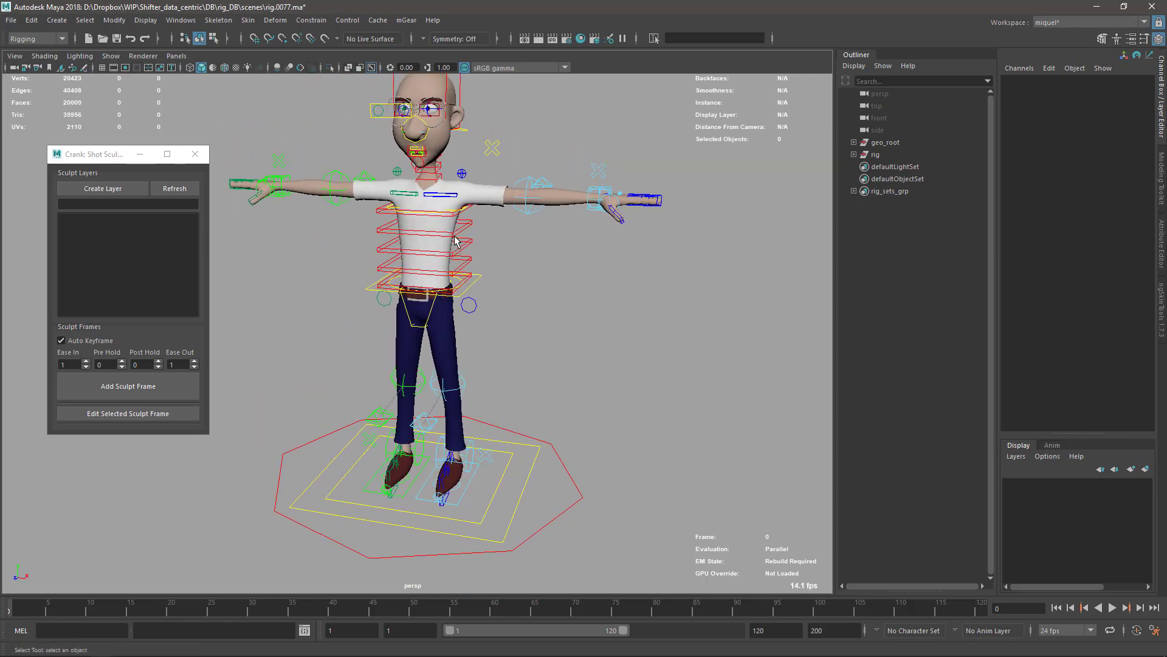
{"action": "left_click_drag", "start_coordinate": [495, 211], "coordinate": [518, 276], "text": "alt"}
{"action": "middle_click_drag", "start_coordinate": [496, 188], "coordinate": [491, 242], "text": "alt"}
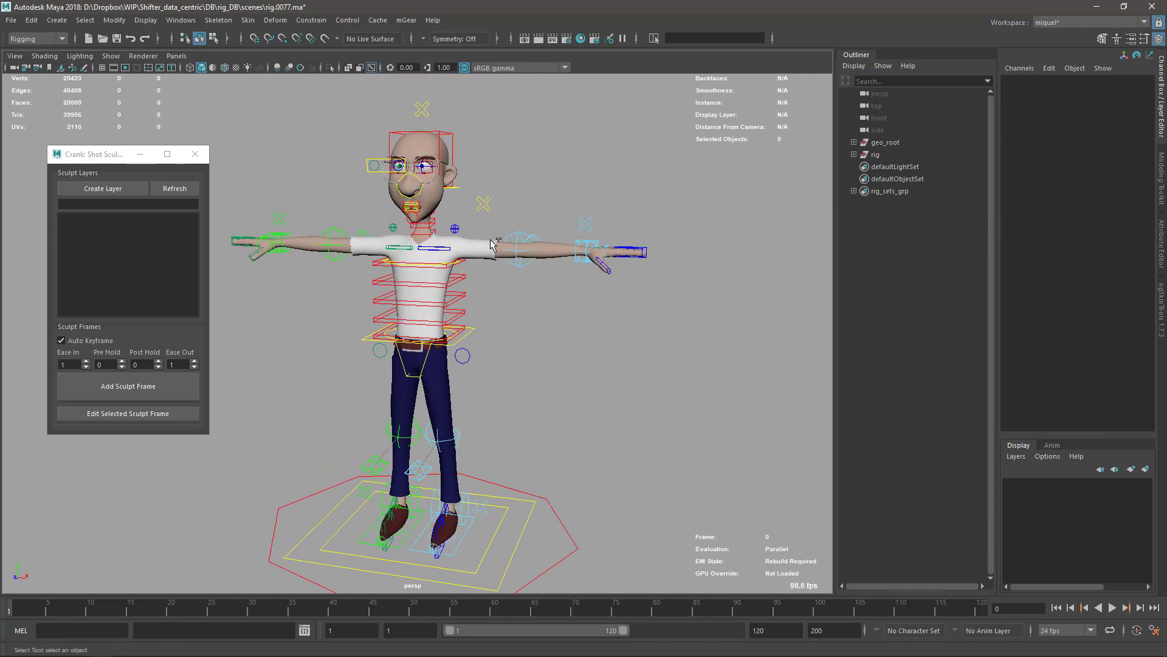
{"action": "key", "text": "ctrl+alt+s"}
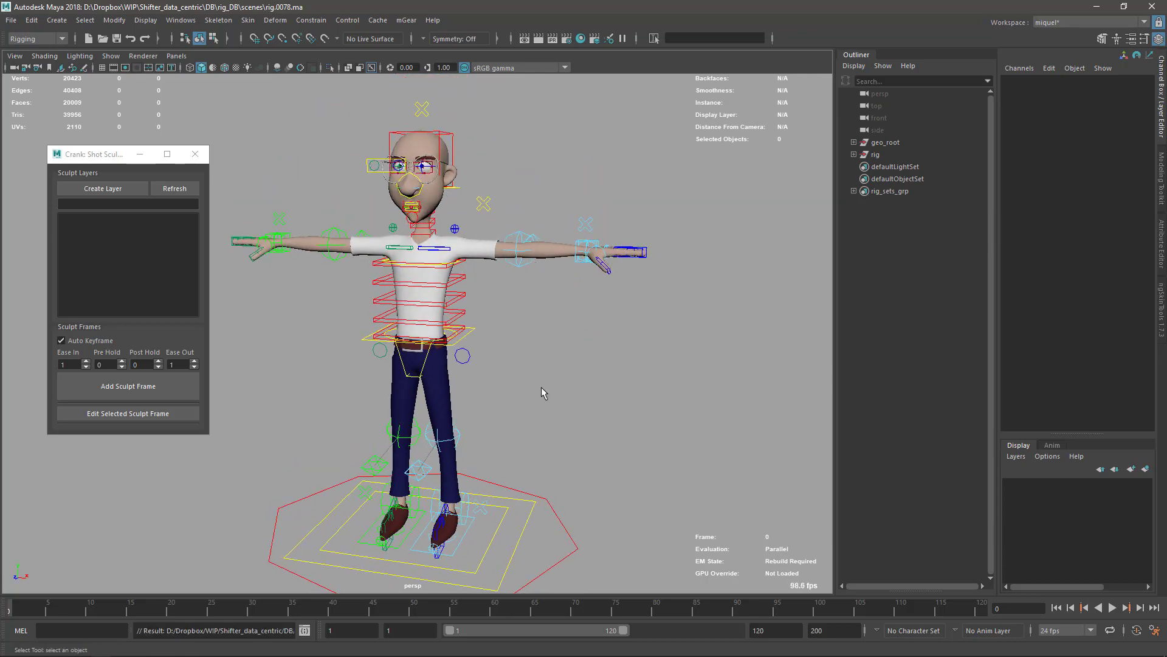
Close the Crank: Shot Sculpt window, reopen it from mGear's animation tools and place it beside the character
{"action": "left_click_drag", "start_coordinate": [104, 163], "coordinate": [111, 163]}
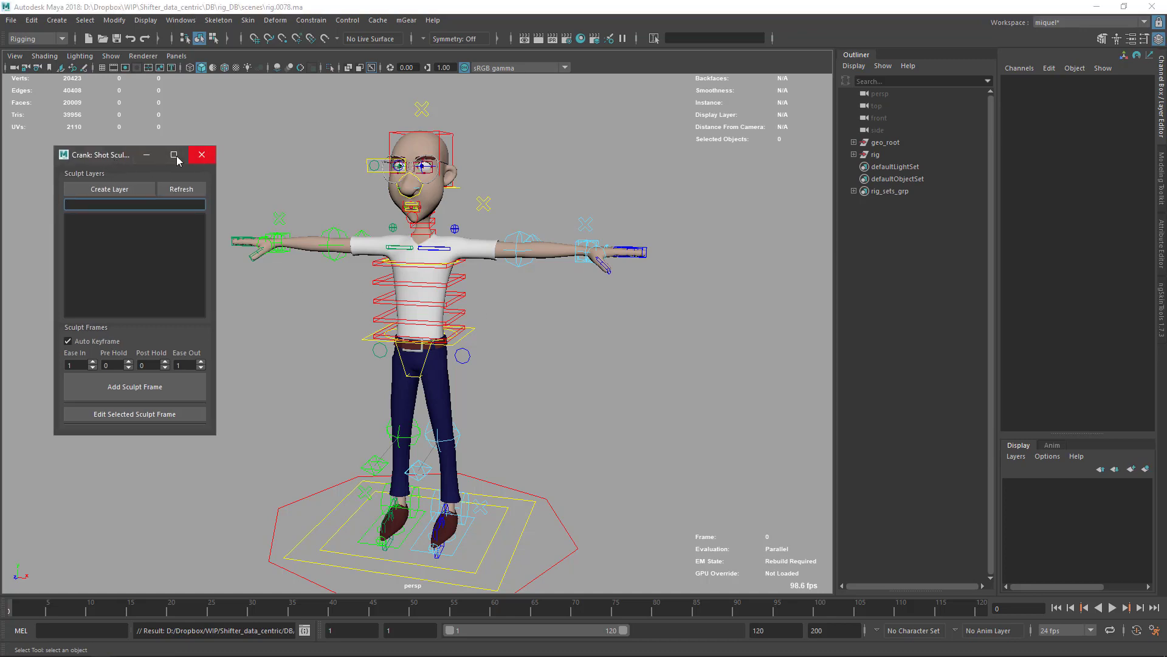
{"action": "left_click", "coordinate": [202, 154]}
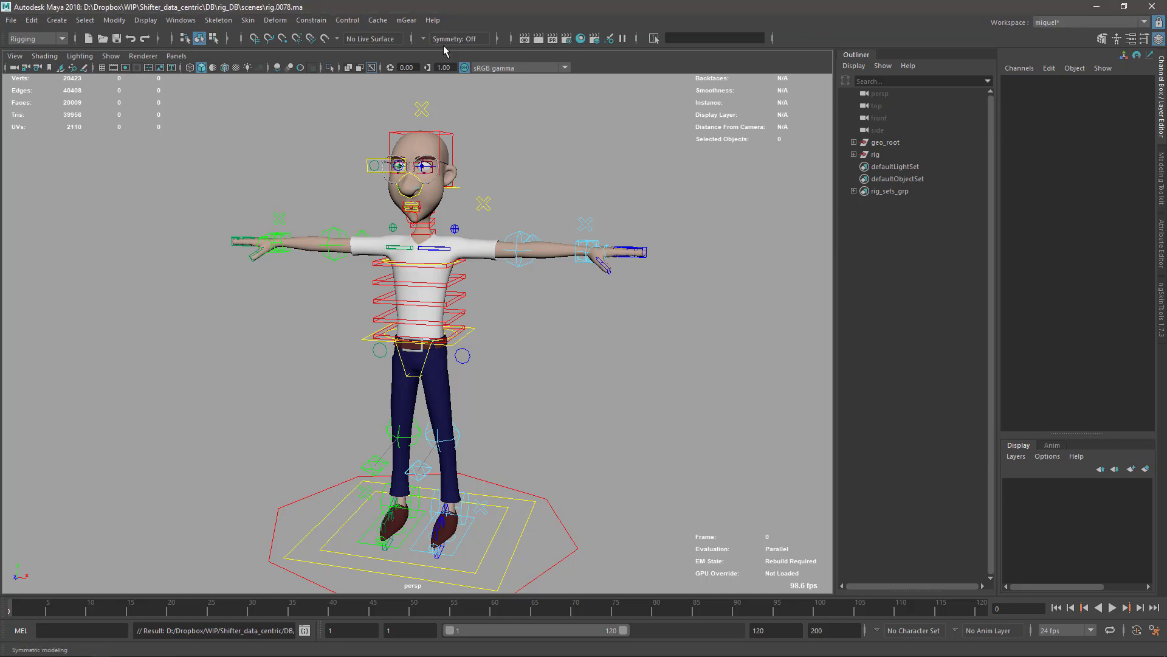
{"action": "left_click", "coordinate": [406, 20]}
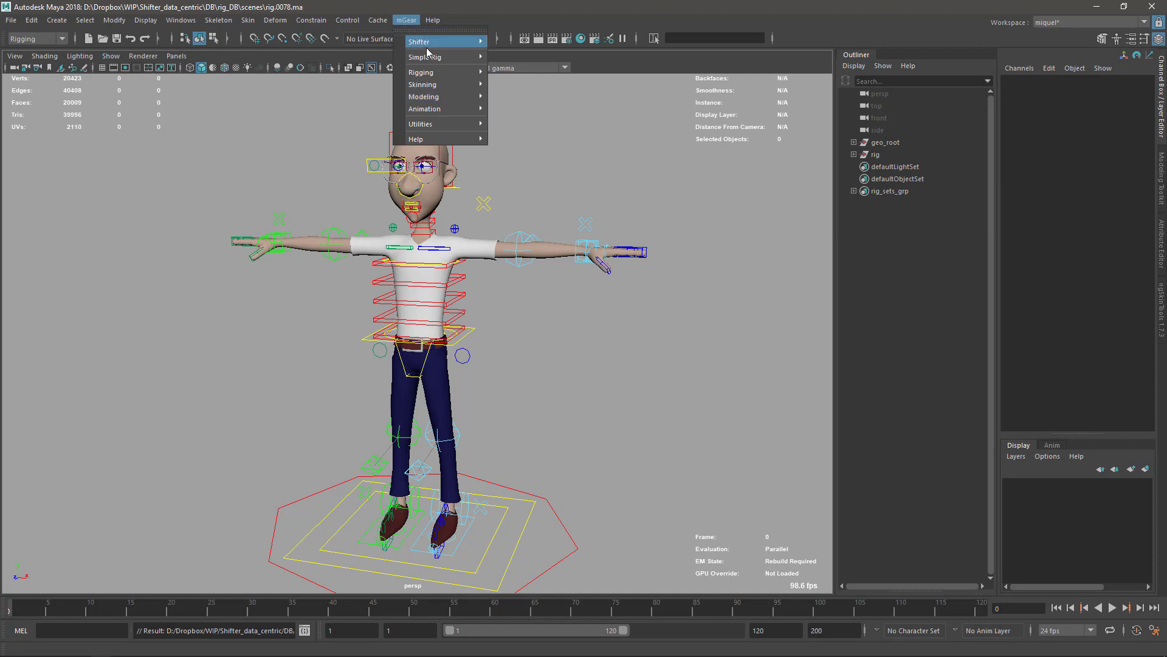
{"action": "mouse_move", "coordinate": [434, 110]}
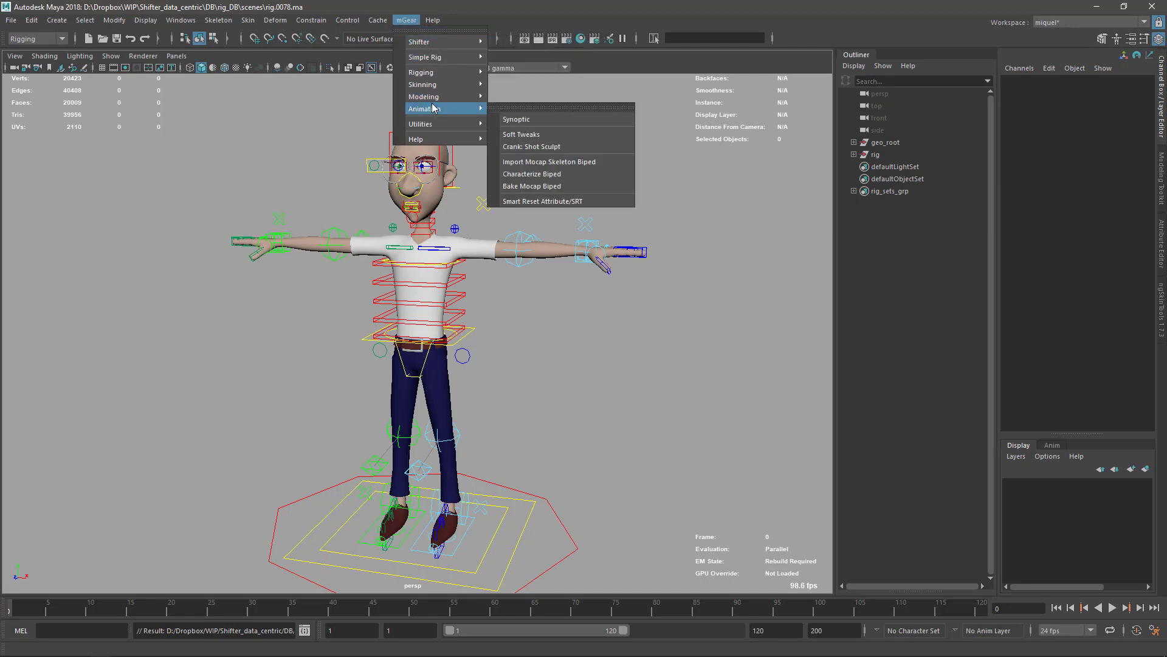
{"action": "left_click", "coordinate": [534, 147]}
{"action": "mouse_move", "coordinate": [563, 204]}
{"action": "left_mouse_down"}
{"action": "mouse_move", "coordinate": [397, 231]}
{"action": "mouse_move", "coordinate": [160, 155]}
{"action": "left_mouse_up"}
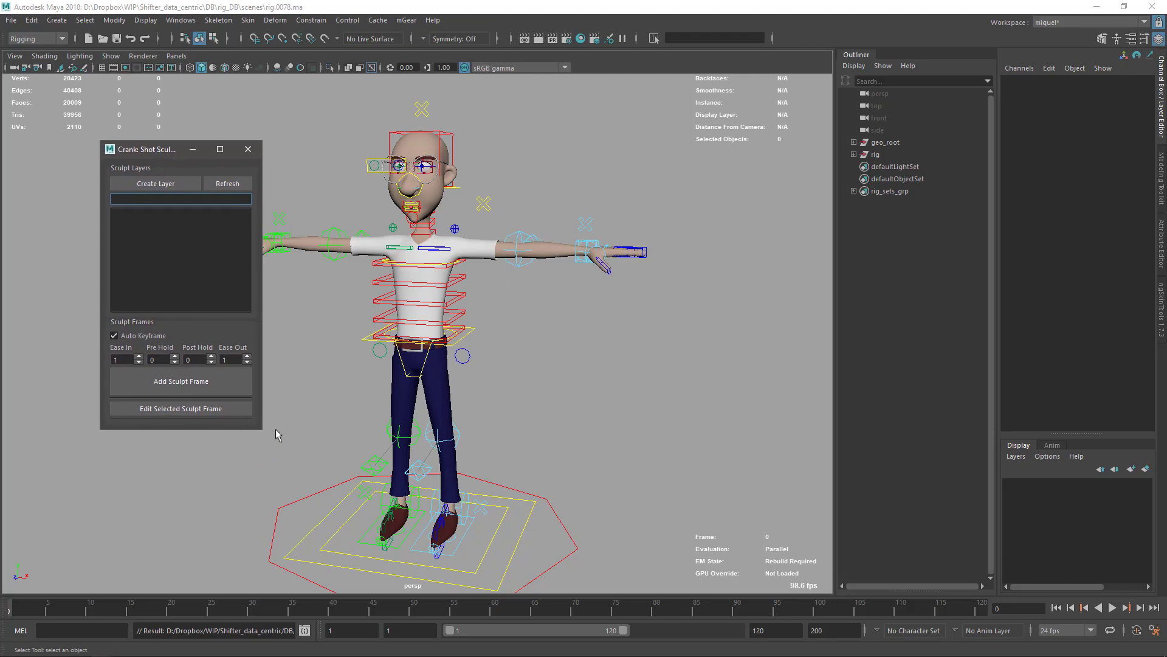
{"action": "middle_click_drag", "start_coordinate": [385, 307], "coordinate": [408, 292], "text": "alt"}
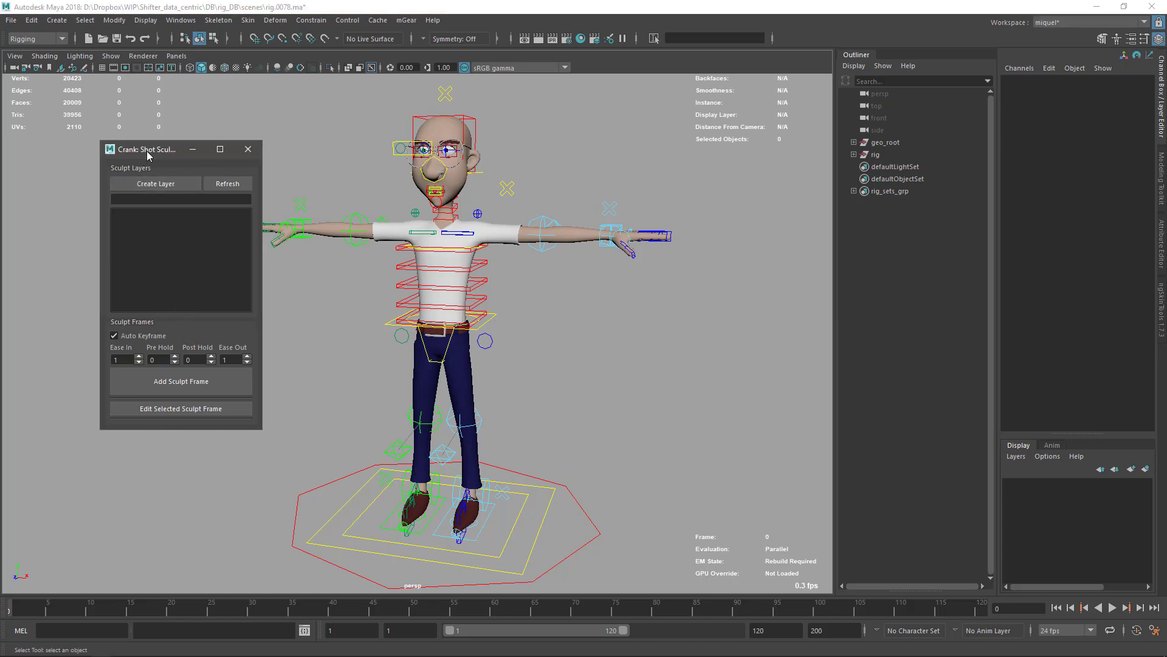
{"action": "left_click_drag", "start_coordinate": [144, 155], "coordinate": [133, 142]}
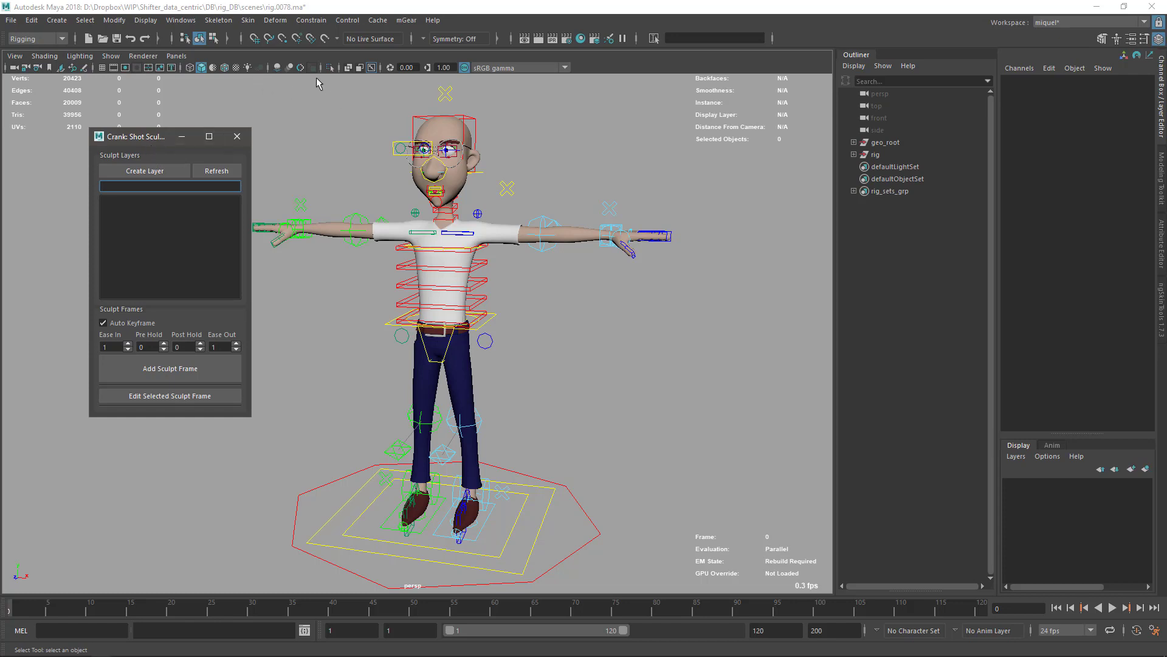
Tear off the Animation Editors list as a floating window and place the Crank: Shot Sculpt window below it
{"action": "left_click", "coordinate": [180, 20]}
{"action": "mouse_move", "coordinate": [236, 139]}
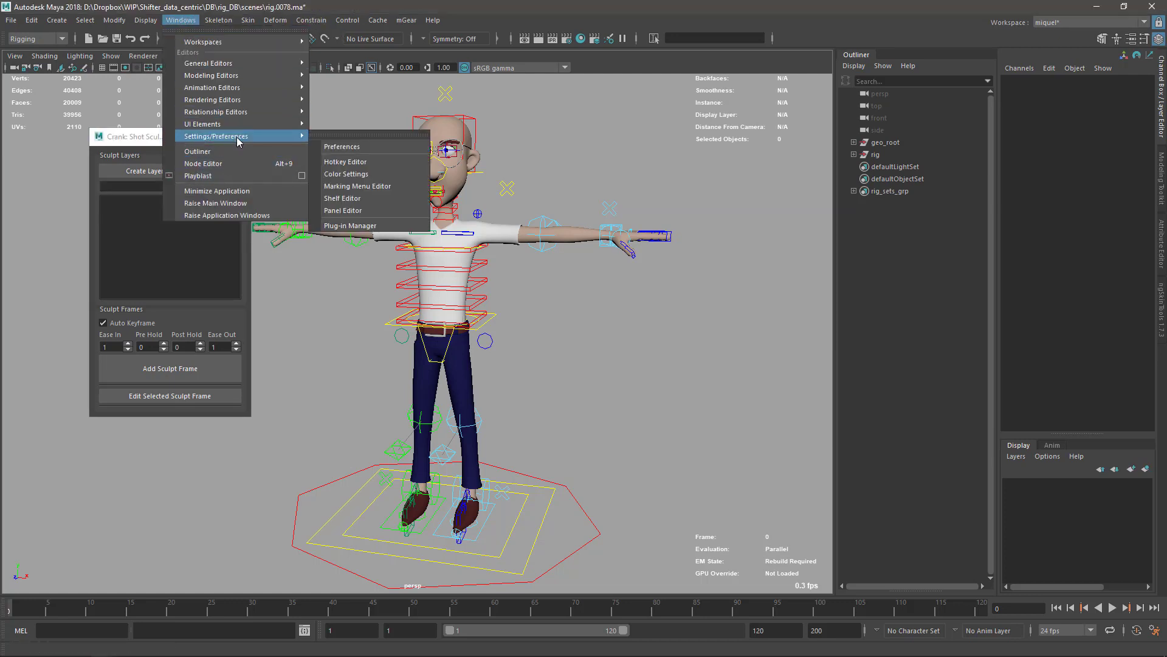
{"action": "mouse_move", "coordinate": [239, 89]}
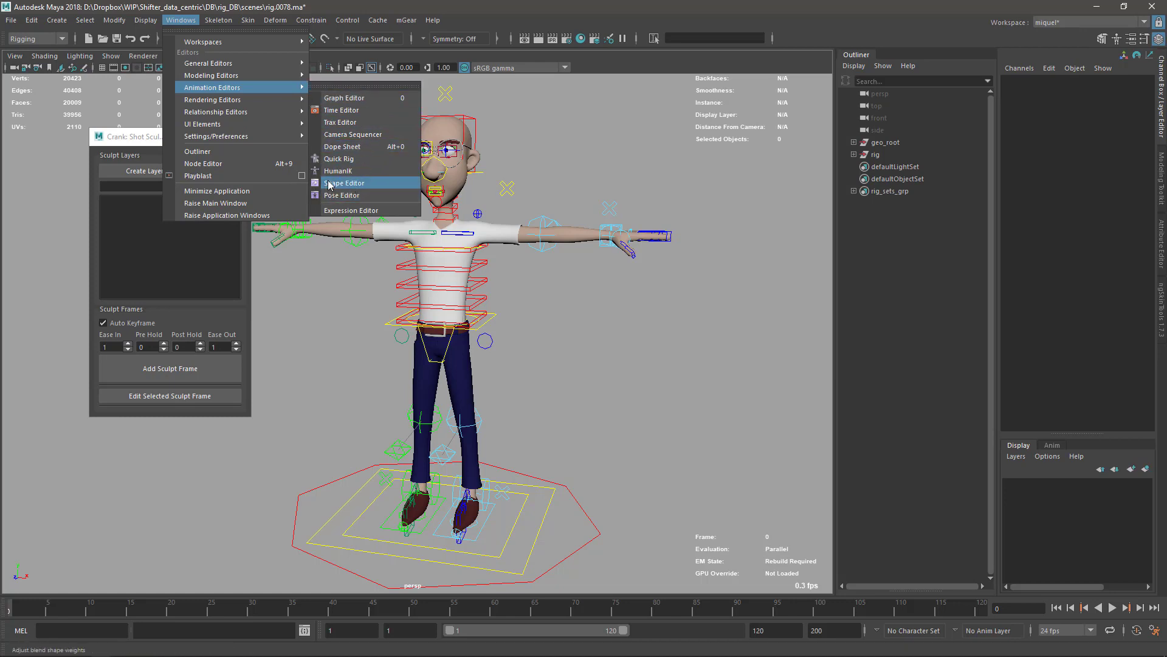
{"action": "left_click", "coordinate": [354, 86]}
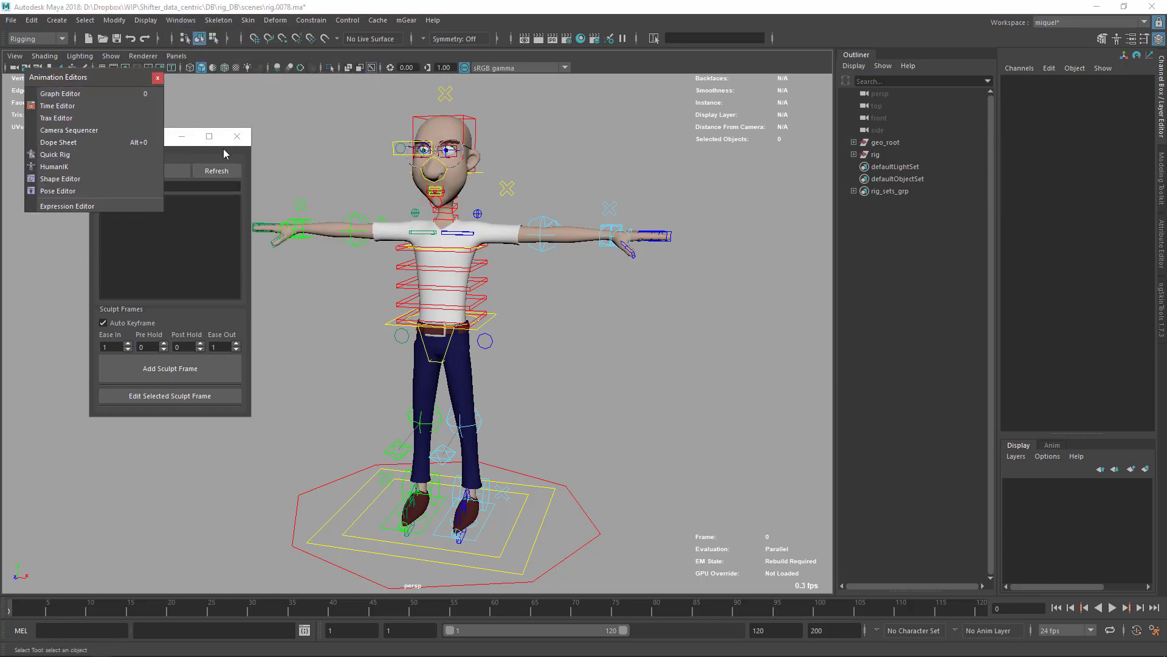
{"action": "left_click", "coordinate": [209, 156]}
{"action": "left_click_drag", "start_coordinate": [139, 140], "coordinate": [116, 231]}
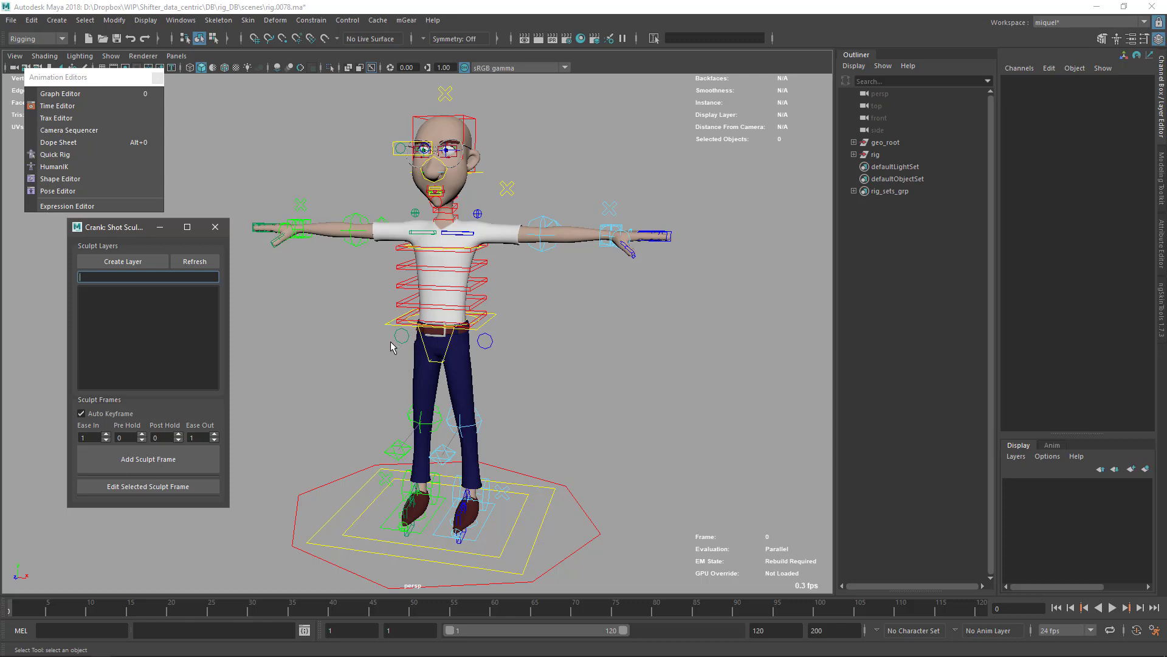
Lower the left arm's IK control to about -19.5, -23.9, 11.1 and key it at frame 0
{"action": "left_click", "coordinate": [606, 240]}
{"action": "key", "text": "w"}
{"action": "left_click_drag", "start_coordinate": [611, 238], "coordinate": [565, 292]}
{"action": "key", "text": "s"}
At frame 37, raise the left arm's IK control to about -4.2, 19.4, -2.7, key it and preview the motion
{"action": "left_click", "coordinate": [308, 608]}
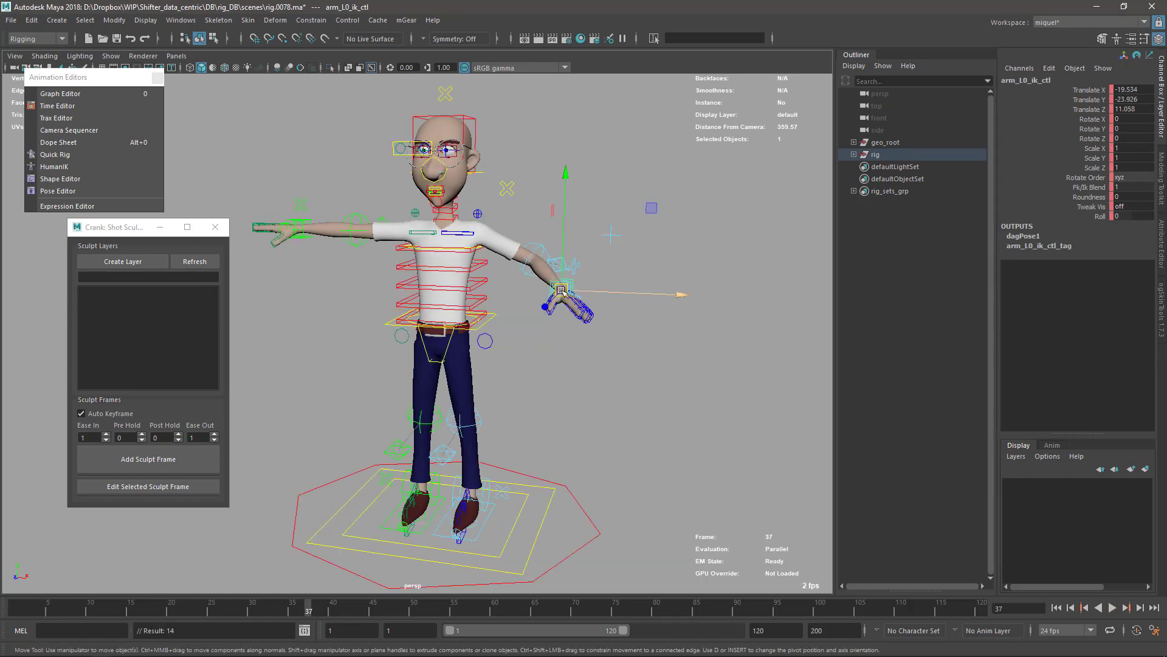
{"action": "left_click_drag", "start_coordinate": [561, 290], "coordinate": [599, 192]}
{"action": "key", "text": "s"}
{"action": "left_click_drag", "start_coordinate": [311, 605], "coordinate": [119, 615]}
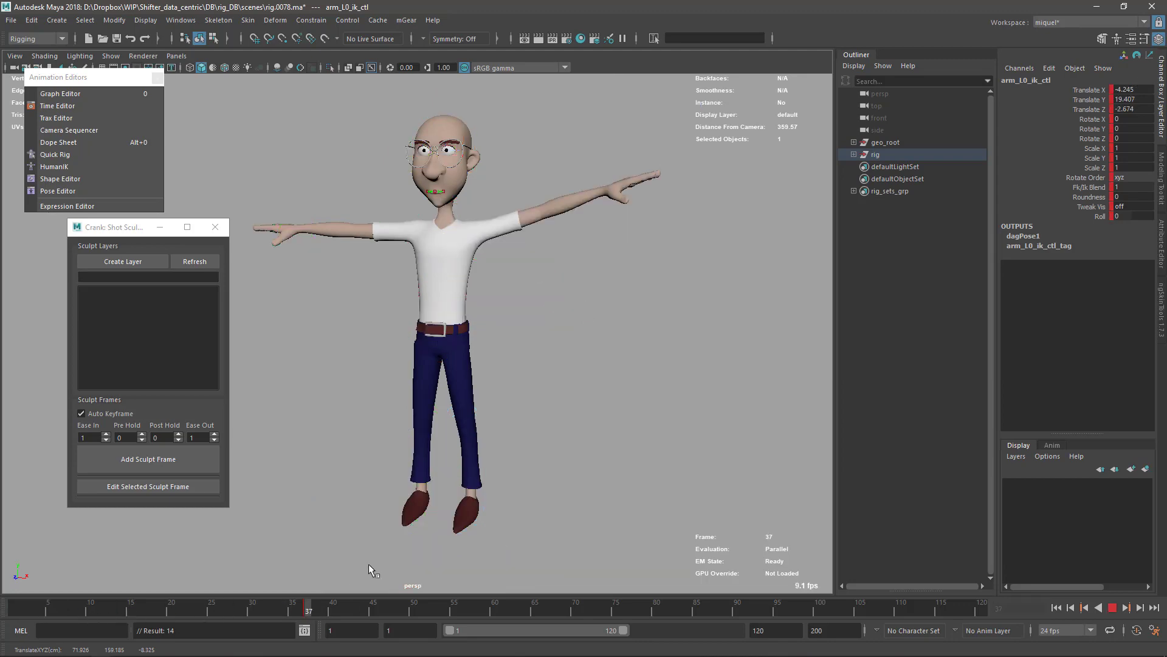
{"action": "key", "text": "alt+v"}
In the Graph Editor, give all keys of arm_L0_ik_ctl smooth Auto tangents that ease in and out
{"action": "key", "text": "0"}
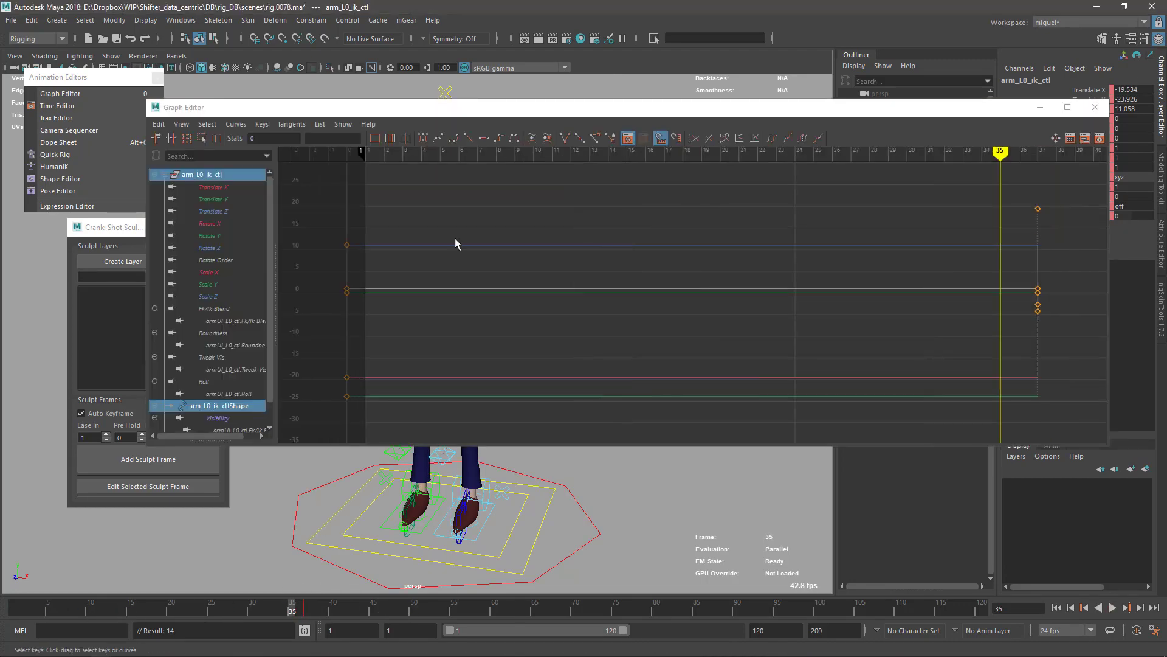
{"action": "left_click_drag", "start_coordinate": [676, 191], "coordinate": [520, 413]}
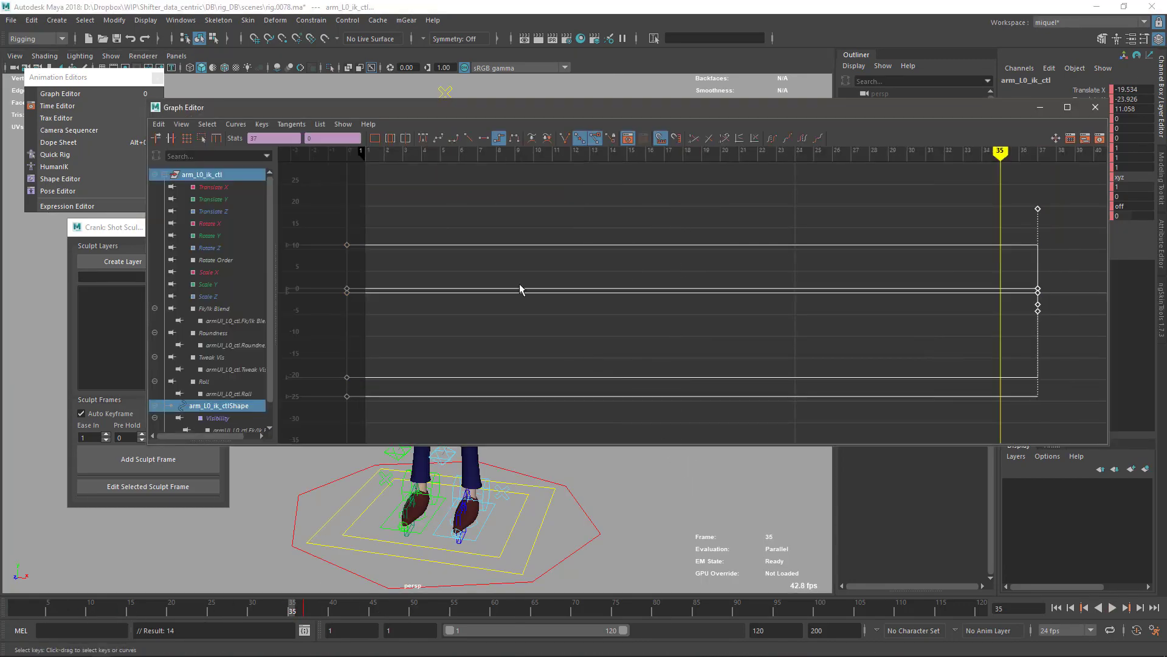
{"action": "left_click", "coordinate": [453, 139]}
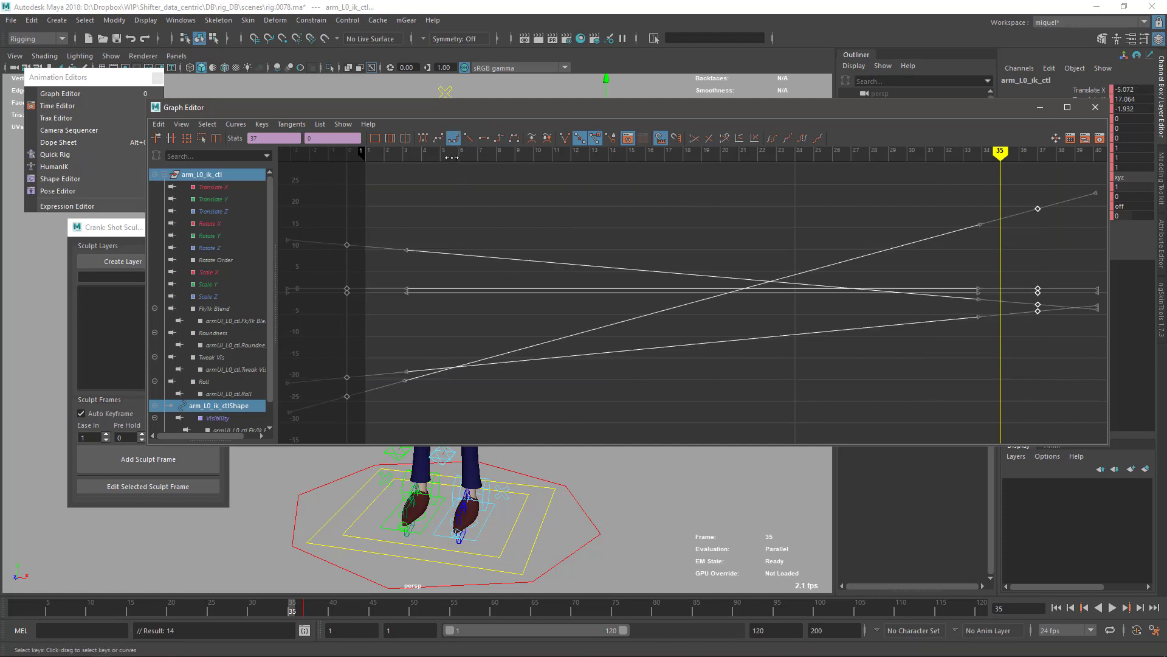
{"action": "left_click", "coordinate": [424, 138]}
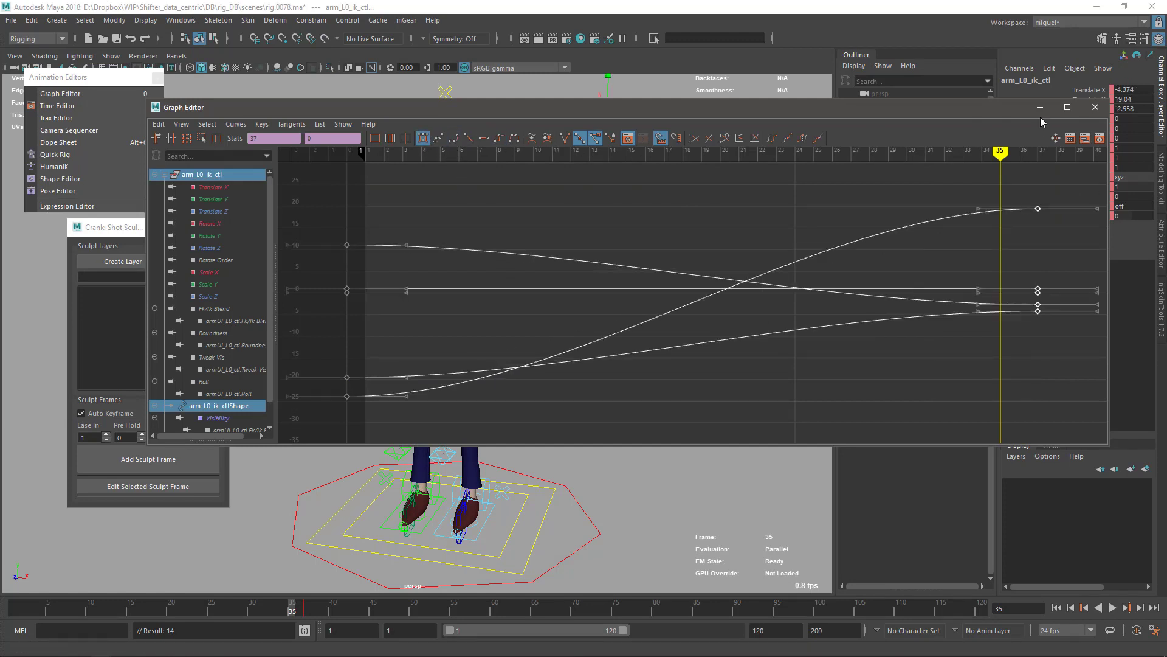
{"action": "left_click", "coordinate": [1096, 107]}
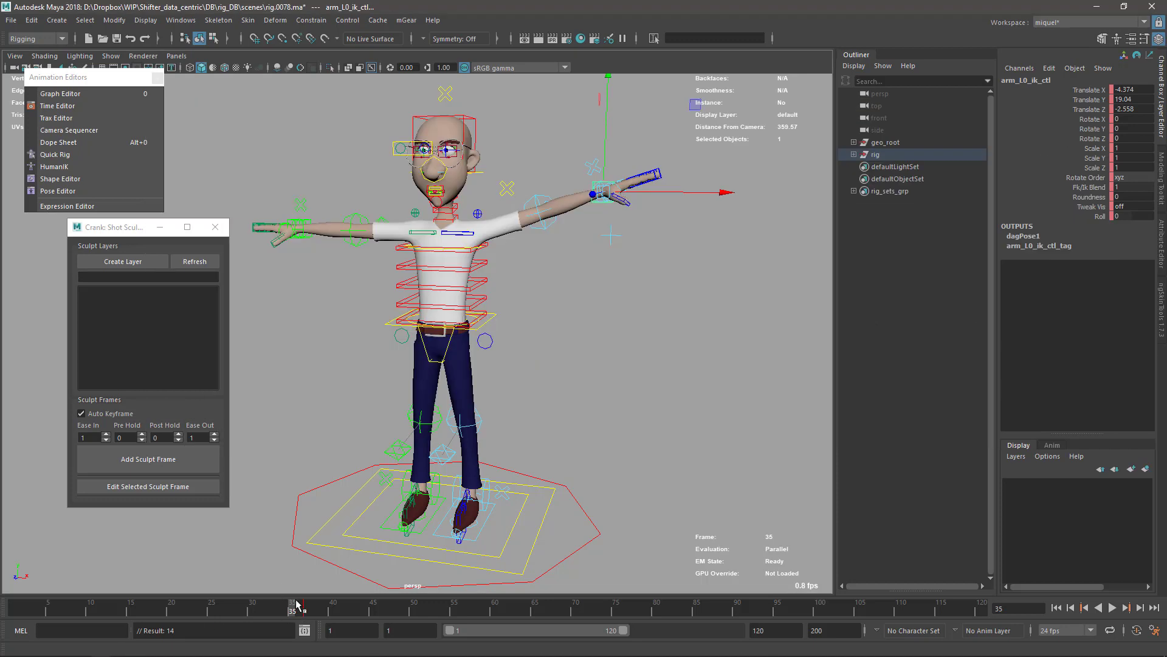
Move the left hand in front of the waist, key the arm's IK control around frame 64, and deselect it with the timeline at frame 62
{"action": "key", "text": "alt+v"}
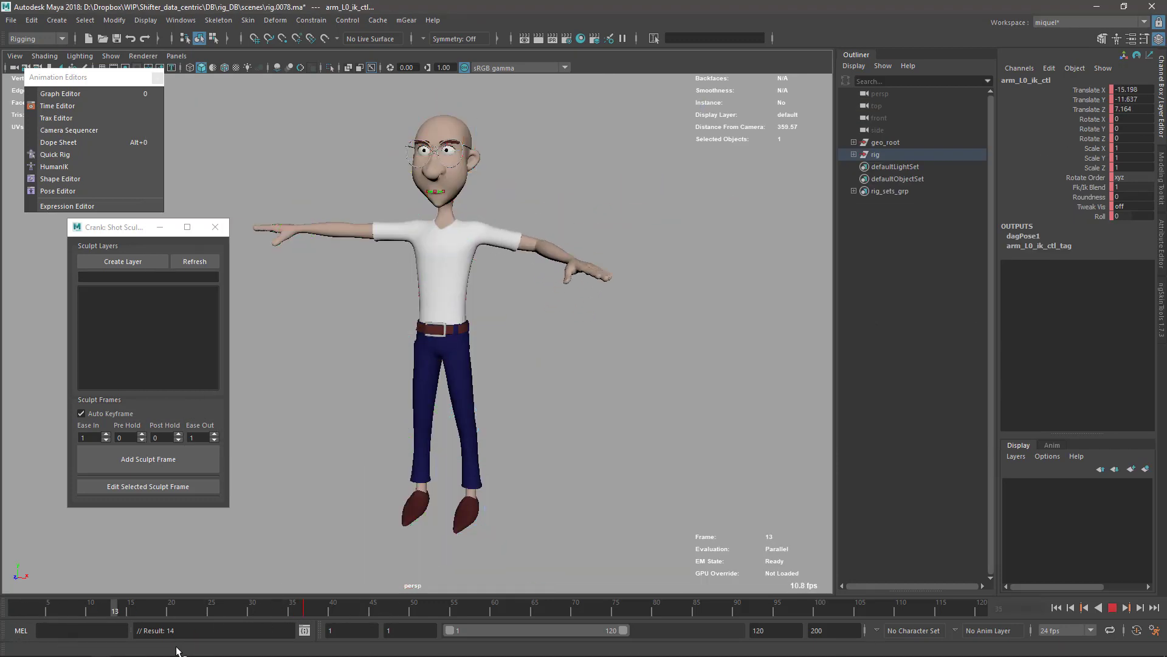
{"action": "key", "text": "alt+v"}
{"action": "key", "text": "alt+v"}
{"action": "left_click_drag", "start_coordinate": [521, 339], "coordinate": [470, 328]}
{"action": "scroll", "coordinate": [469, 359], "scroll_direction": "up", "scroll_amount": 3}
{"action": "scroll", "coordinate": [467, 372], "scroll_direction": "up", "scroll_amount": 1}
{"action": "key", "text": "alt+v"}
{"action": "left_click_drag", "start_coordinate": [598, 620], "coordinate": [511, 620]}
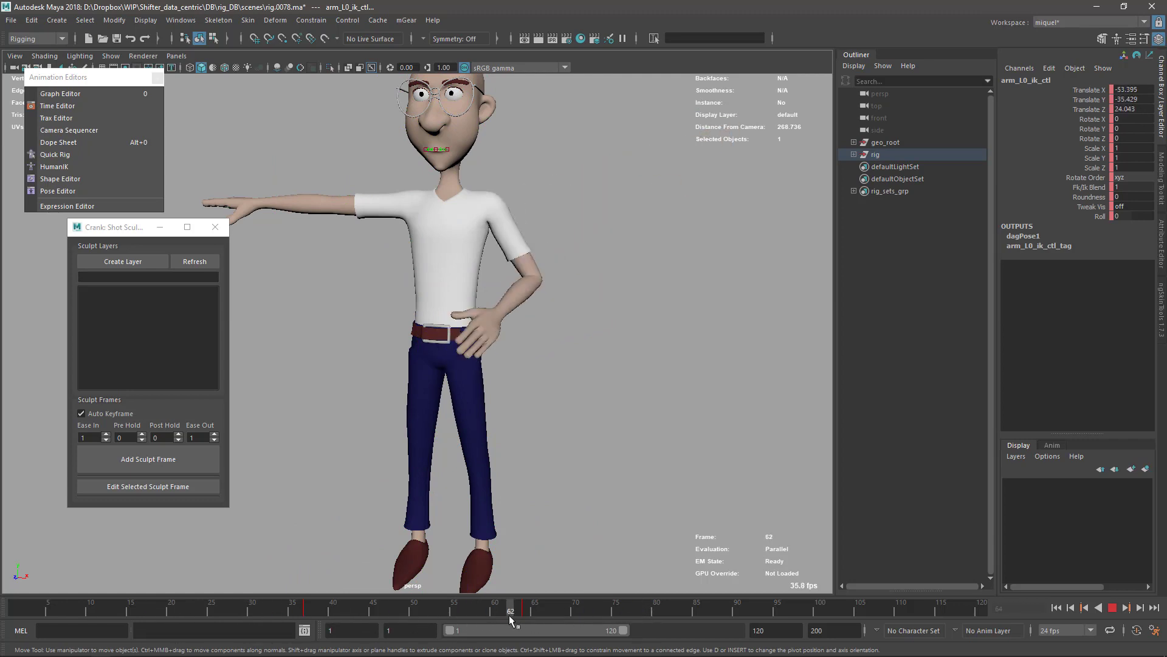
{"action": "middle_click_drag", "start_coordinate": [581, 234], "coordinate": [563, 236], "text": "alt"}
{"action": "key", "text": "q"}
{"action": "left_click", "coordinate": [341, 305]}
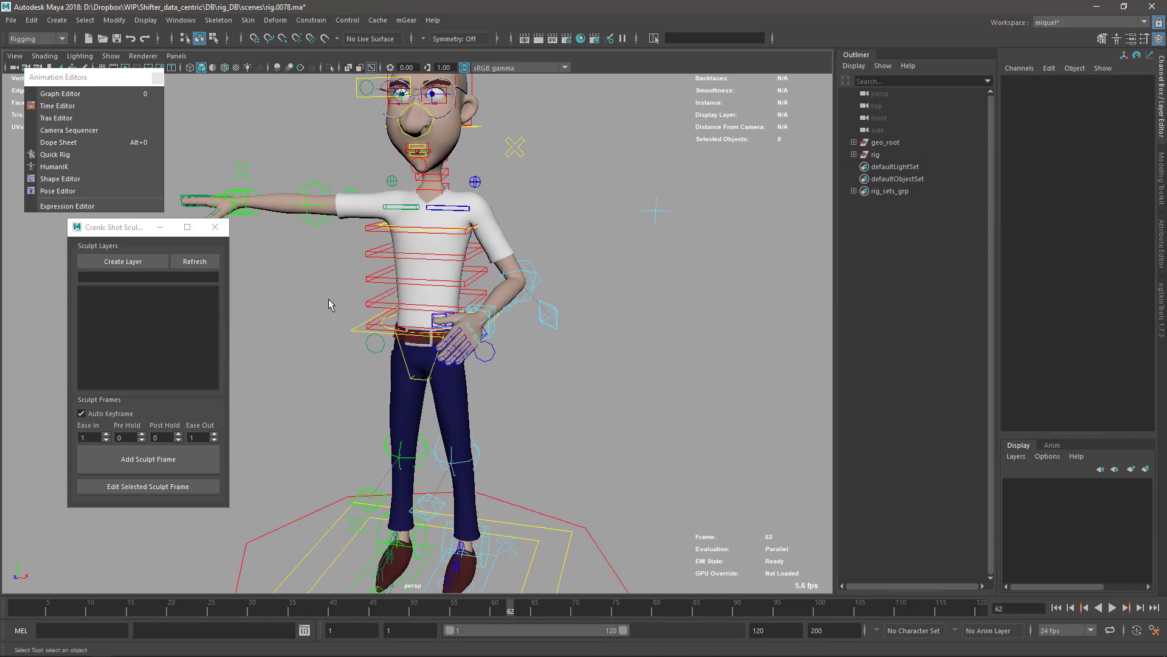
Create a Crank sculpt layer named arm from the arms and shirt meshes
{"action": "left_click_drag", "start_coordinate": [487, 261], "coordinate": [450, 262], "text": "alt"}
{"action": "right_click_drag", "start_coordinate": [450, 262], "coordinate": [522, 257], "text": "alt"}
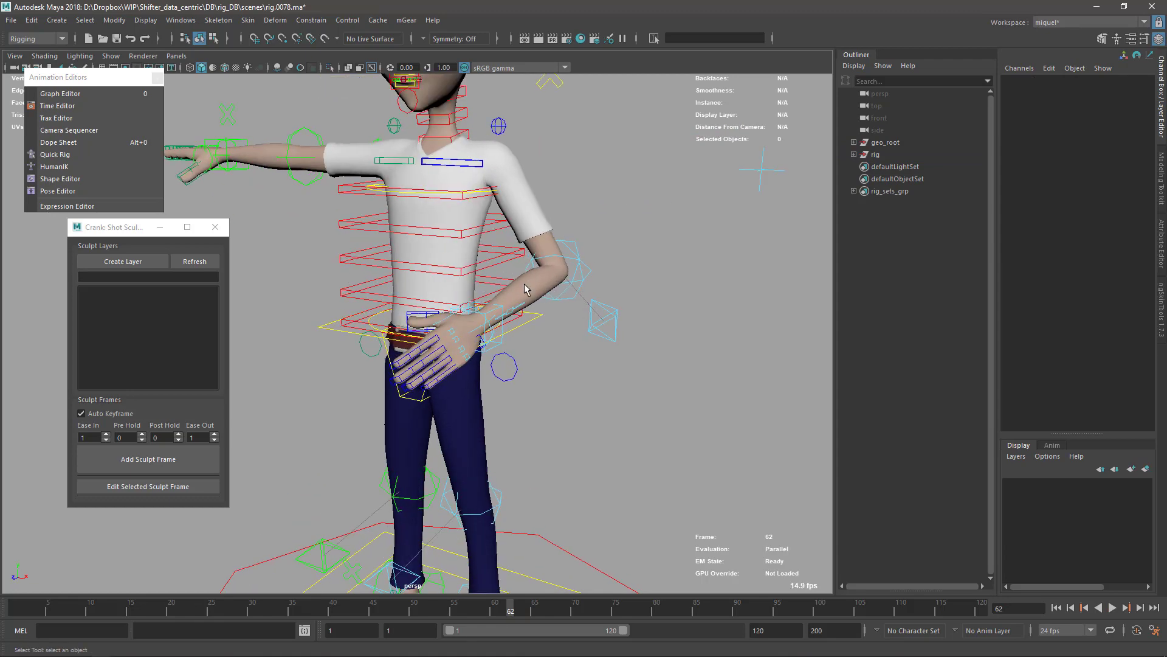
{"action": "left_click", "coordinate": [550, 279]}
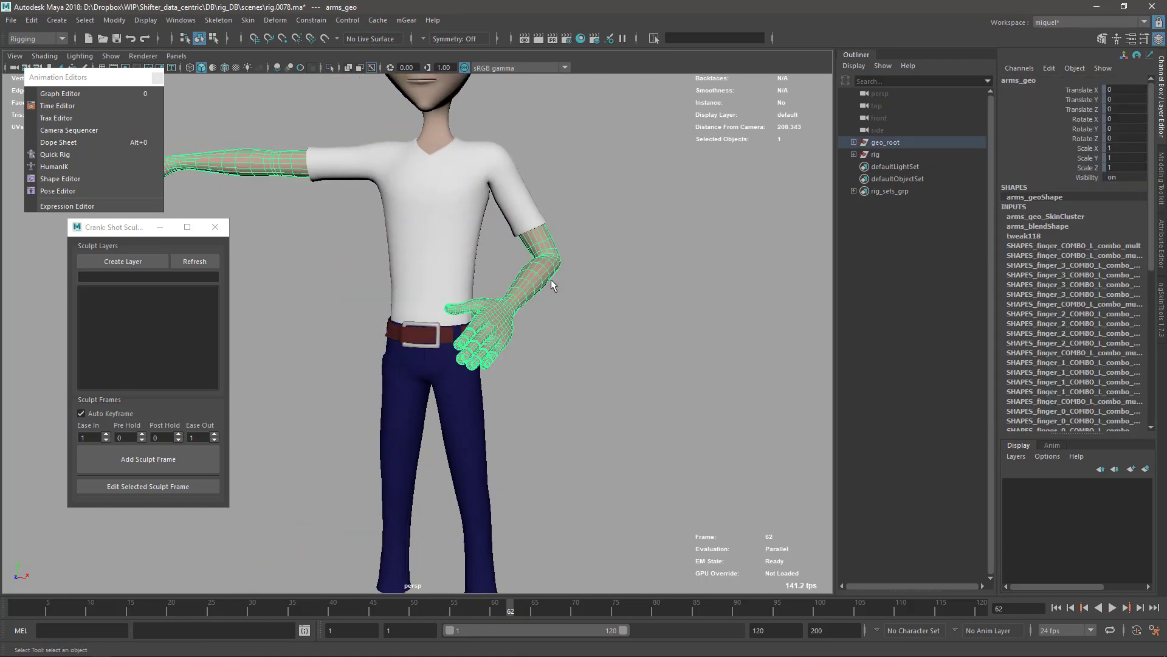
{"action": "left_click", "coordinate": [519, 203], "text": "shift"}
{"action": "mouse_move", "coordinate": [499, 251]}
{"action": "left_mouse_down", "text": "alt"}
{"action": "mouse_move", "coordinate": [495, 277]}
{"action": "mouse_move", "coordinate": [497, 260]}
{"action": "left_mouse_up", "text": "alt"}
{"action": "middle_click_drag", "start_coordinate": [505, 189], "coordinate": [508, 251], "text": "alt"}
{"action": "left_click_drag", "start_coordinate": [508, 255], "coordinate": [541, 295], "text": "alt"}
{"action": "middle_click_drag", "start_coordinate": [535, 261], "coordinate": [490, 205], "text": "alt"}
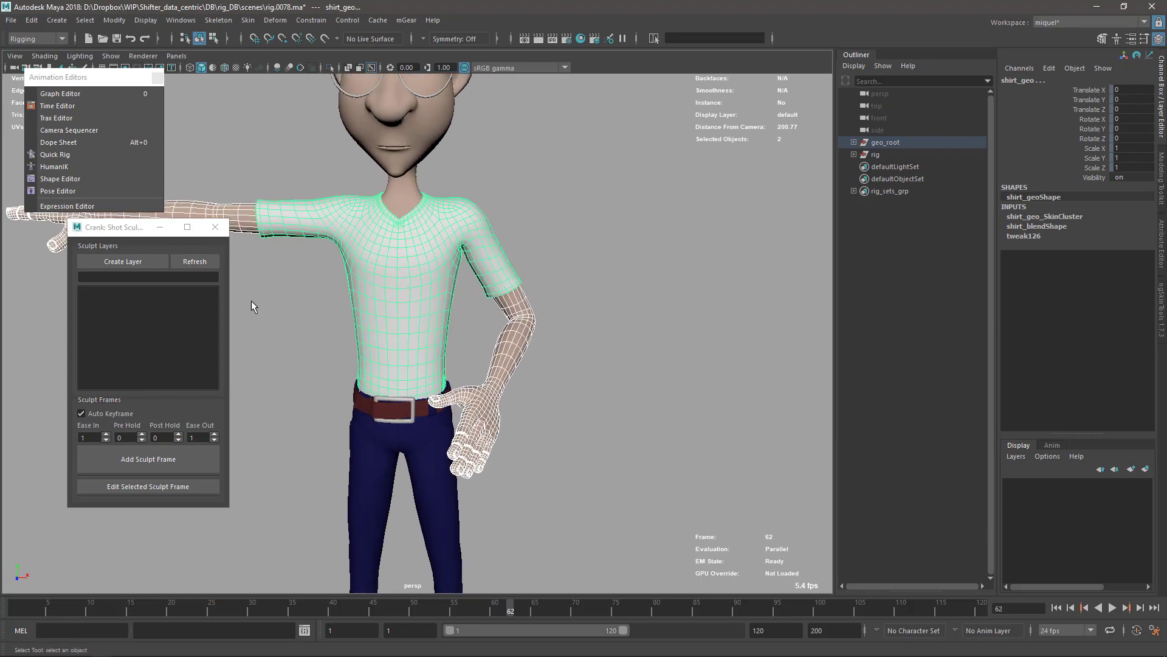
{"action": "left_click", "coordinate": [134, 263]}
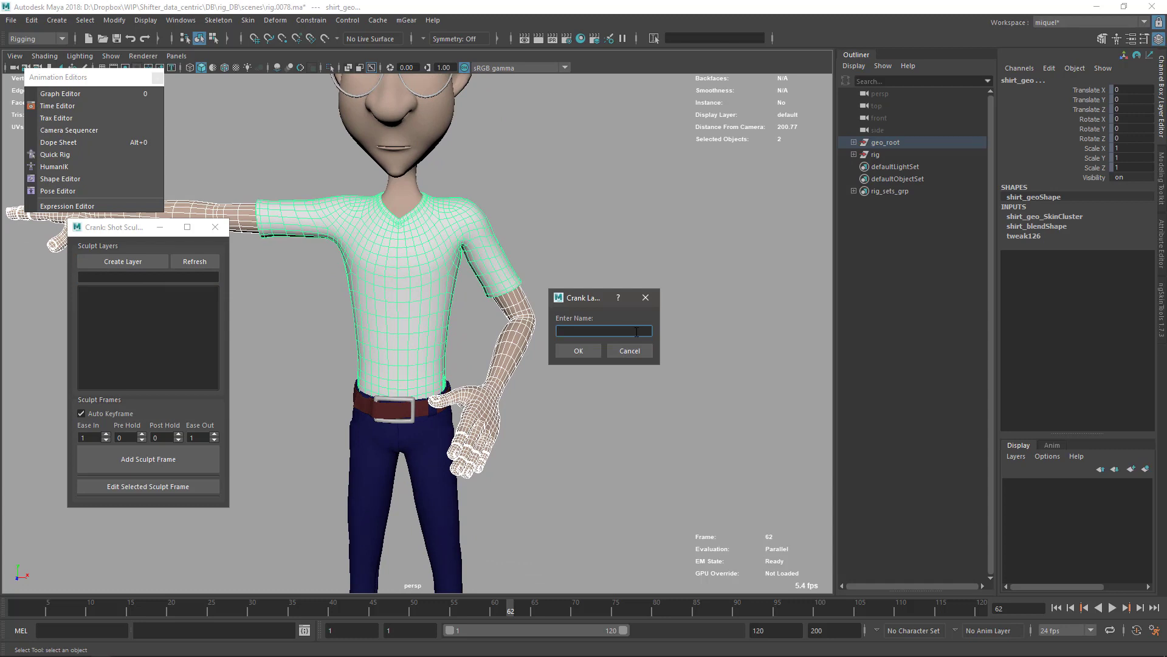
{"action": "key", "text": "Return"}
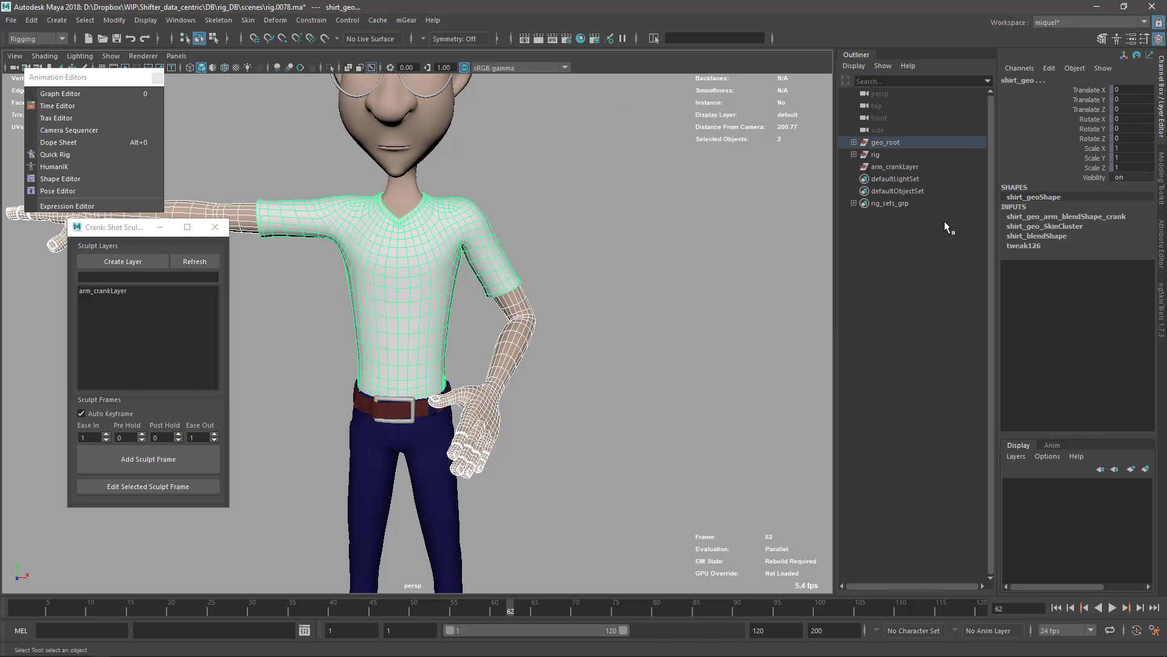
Inspect the arm_crankLayer node's attributes and scrub through the arm animation, stopping at frame 18
{"action": "left_click", "coordinate": [885, 172]}
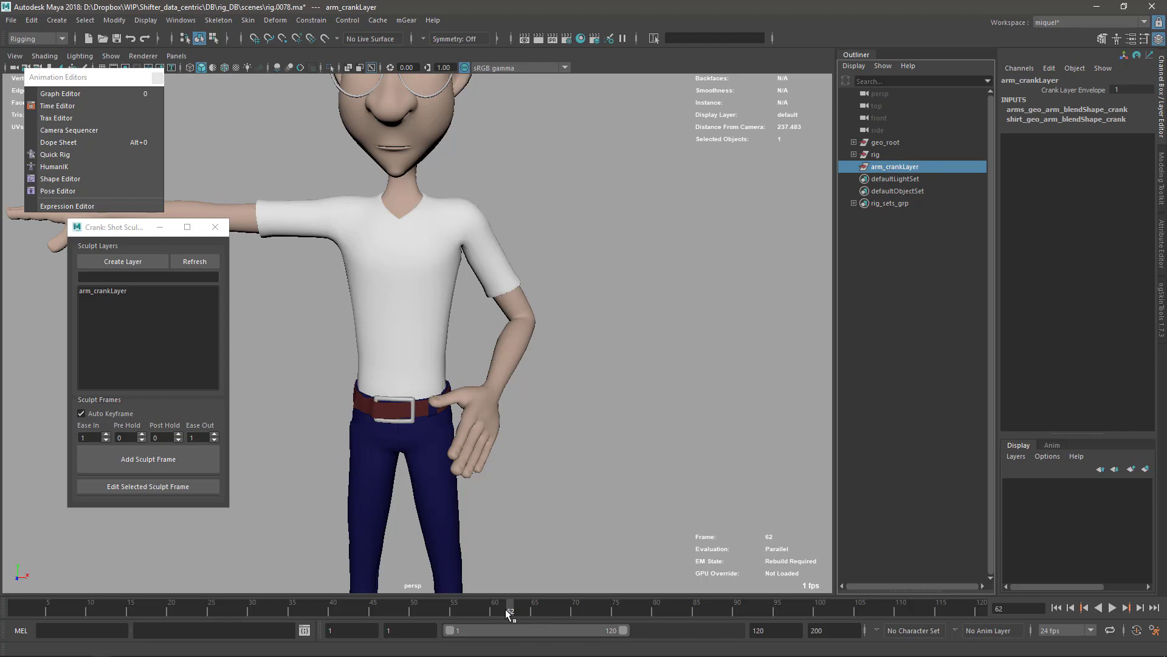
{"action": "left_click", "coordinate": [325, 608]}
{"action": "key", "text": "alt+v"}
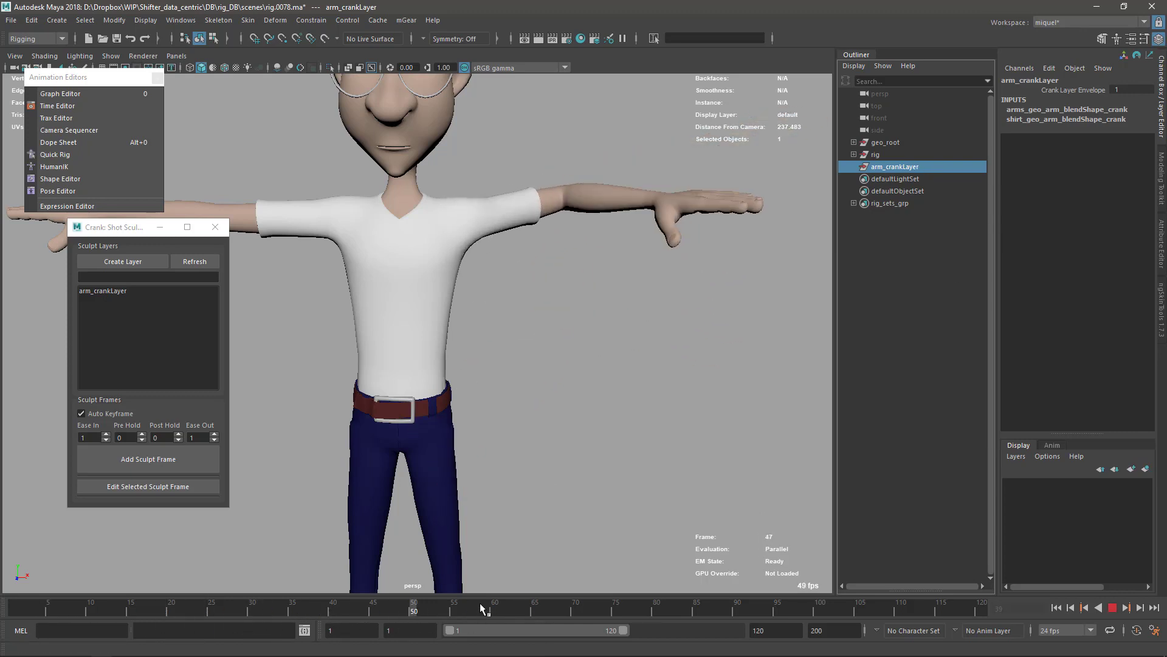
{"action": "left_click", "coordinate": [156, 608]}
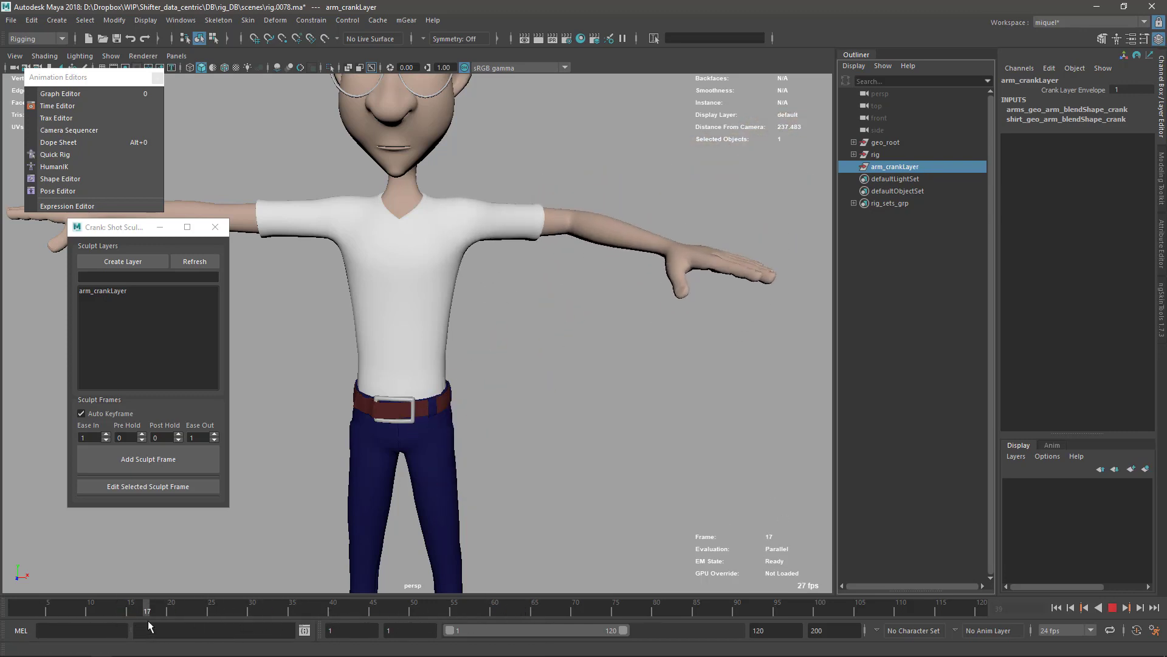
{"action": "left_click_drag", "start_coordinate": [132, 235], "coordinate": [142, 229]}
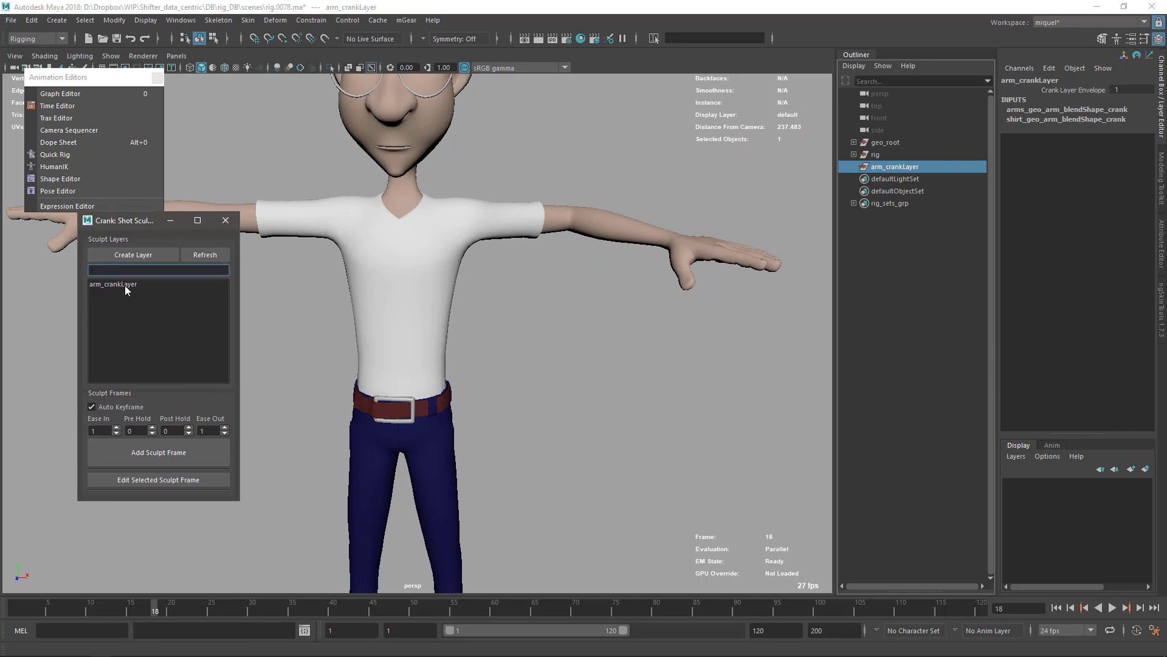
Select arm_crankLayer in Crank's sculpt layer list and move the Crank window up beside the Animation Editors list
{"action": "left_click", "coordinate": [358, 323]}
{"action": "left_click", "coordinate": [138, 284]}
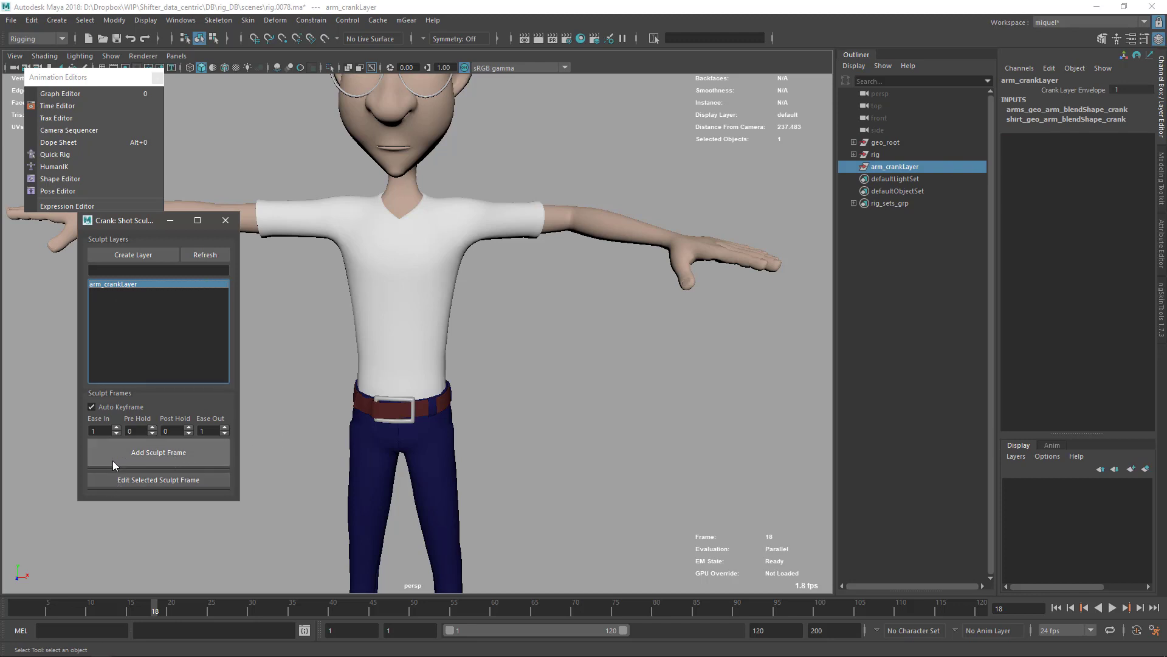
{"action": "left_click_drag", "start_coordinate": [142, 223], "coordinate": [236, 133]}
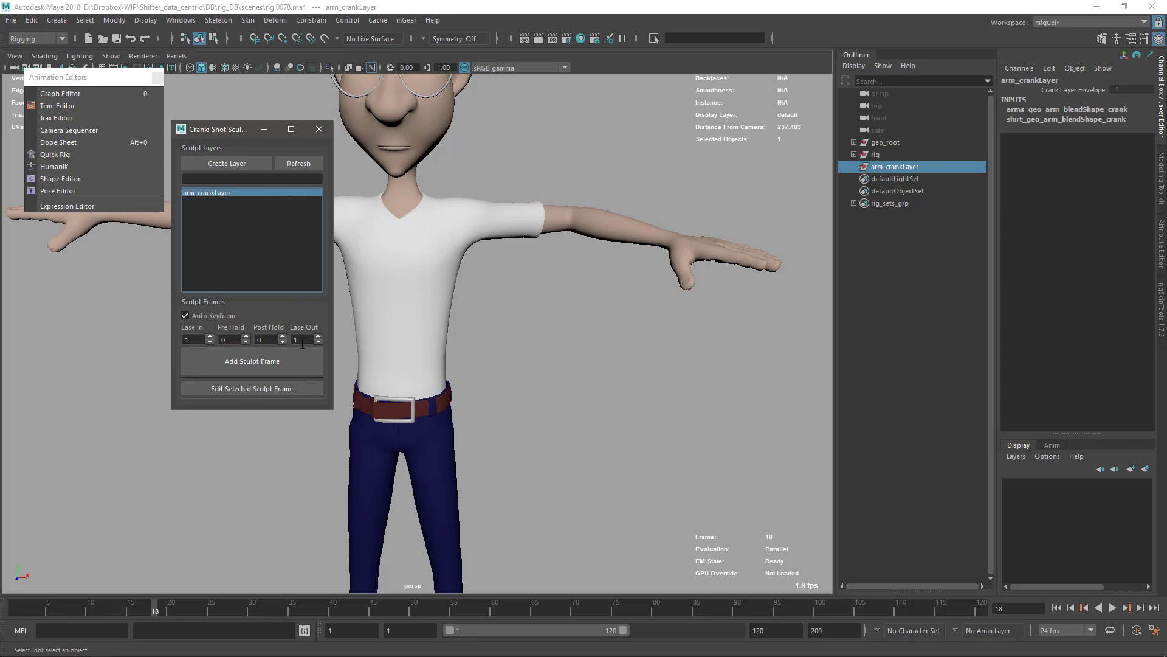
Switch to the Mischief board and handwrite the labels EI, PRE HOLD, POST HOLD and EO in one row in red
{"action": "left_click", "coordinate": [1096, 6]}
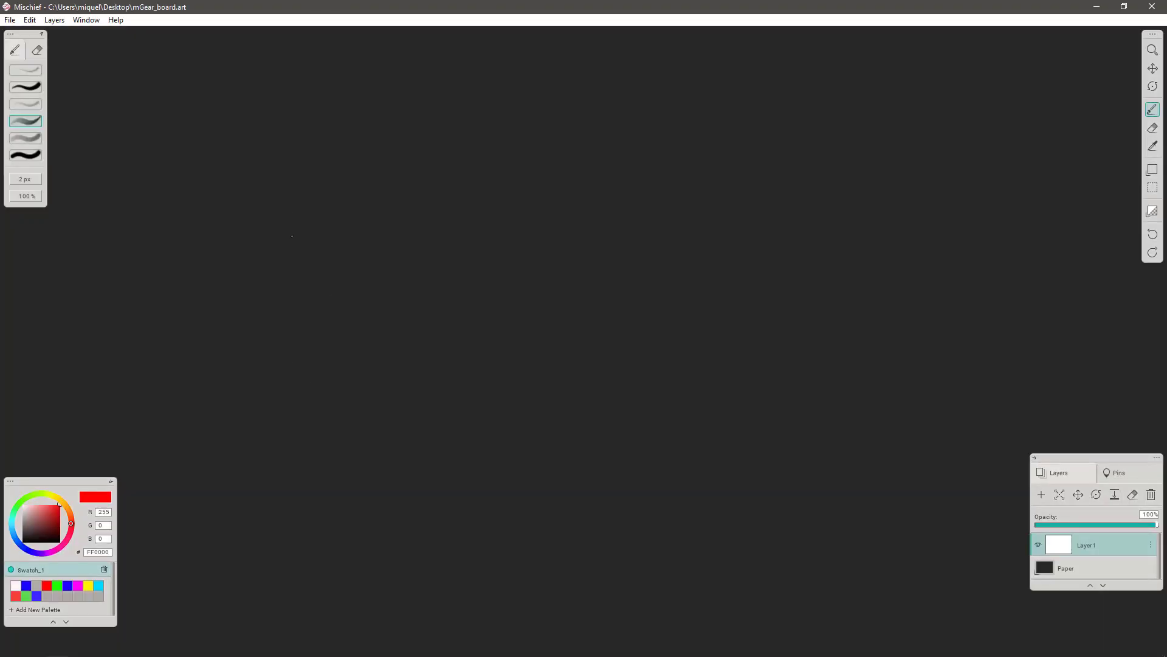
{"action": "mouse_move", "coordinate": [298, 217]}
{"action": "left_mouse_down"}
{"action": "mouse_move", "coordinate": [310, 237]}
{"action": "mouse_move", "coordinate": [308, 224]}
{"action": "left_mouse_up"}
{"action": "mouse_move", "coordinate": [300, 218]}
{"action": "left_mouse_down"}
{"action": "mouse_move", "coordinate": [310, 214]}
{"action": "mouse_move", "coordinate": [323, 238]}
{"action": "left_mouse_up"}
{"action": "mouse_move", "coordinate": [392, 212]}
{"action": "left_mouse_down"}
{"action": "mouse_move", "coordinate": [392, 230]}
{"action": "mouse_move", "coordinate": [463, 213]}
{"action": "left_mouse_up"}
{"action": "mouse_move", "coordinate": [465, 201]}
{"action": "left_mouse_down"}
{"action": "mouse_move", "coordinate": [463, 224]}
{"action": "mouse_move", "coordinate": [477, 211]}
{"action": "mouse_move", "coordinate": [506, 223]}
{"action": "left_mouse_up"}
{"action": "left_click_drag", "start_coordinate": [507, 207], "coordinate": [511, 220]}
{"action": "left_click_drag", "start_coordinate": [590, 210], "coordinate": [588, 225]}
{"action": "mouse_move", "coordinate": [589, 211]}
{"action": "left_mouse_down"}
{"action": "mouse_move", "coordinate": [616, 222]}
{"action": "mouse_move", "coordinate": [644, 200]}
{"action": "left_mouse_up"}
{"action": "mouse_move", "coordinate": [638, 202]}
{"action": "left_mouse_down"}
{"action": "mouse_move", "coordinate": [639, 213]}
{"action": "mouse_move", "coordinate": [669, 200]}
{"action": "mouse_move", "coordinate": [659, 217]}
{"action": "mouse_move", "coordinate": [715, 212]}
{"action": "left_mouse_up"}
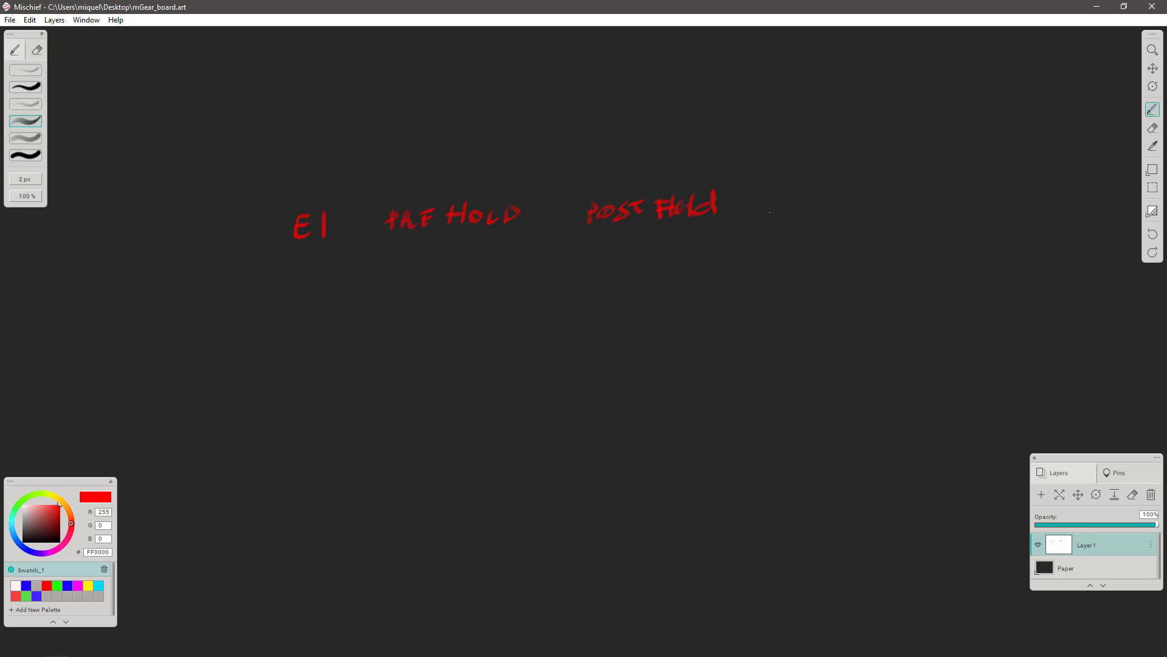
{"action": "left_click_drag", "start_coordinate": [782, 195], "coordinate": [793, 208]}
{"action": "left_click_drag", "start_coordinate": [780, 193], "coordinate": [794, 191]}
{"action": "left_click_drag", "start_coordinate": [785, 201], "coordinate": [809, 203]}
{"action": "left_click", "coordinate": [323, 203]}
Write 18 with a dotted guide between the two hold labels and mark the values 1 and 0 beside the graph area
{"action": "key", "text": "alt+Tab"}
{"action": "key", "text": "alt+Tab"}
{"action": "mouse_move", "coordinate": [543, 125]}
{"action": "left_mouse_down"}
{"action": "mouse_move", "coordinate": [539, 149]}
{"action": "mouse_move", "coordinate": [552, 146]}
{"action": "left_mouse_up"}
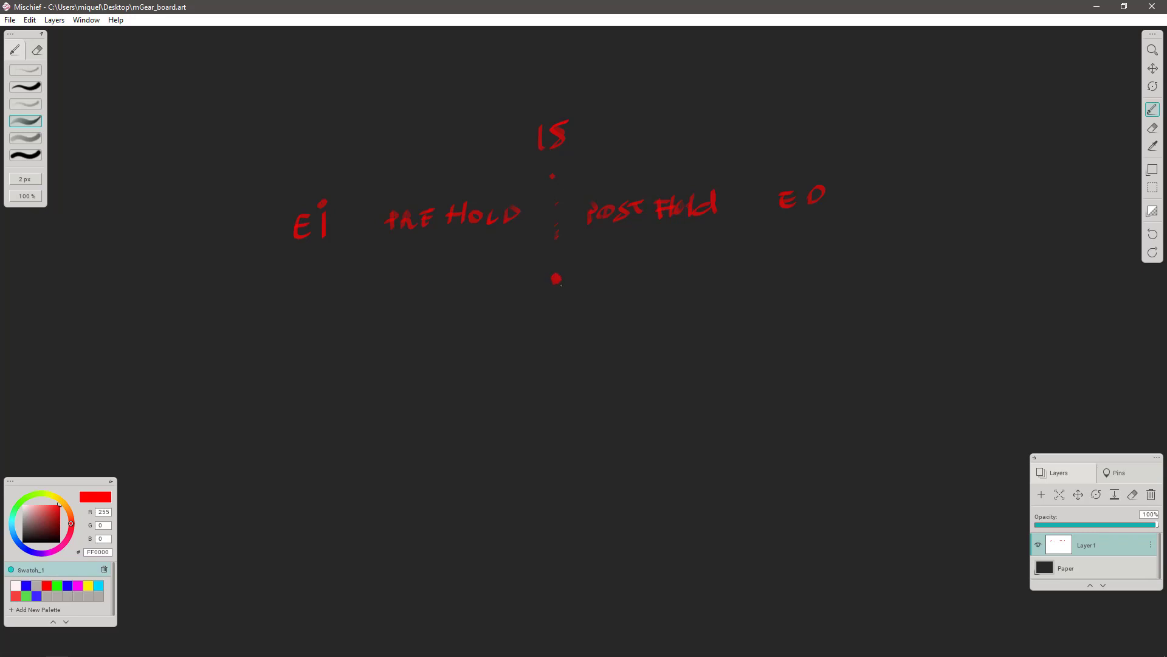
{"action": "left_click_drag", "start_coordinate": [195, 298], "coordinate": [197, 313]}
{"action": "left_click_drag", "start_coordinate": [190, 317], "coordinate": [204, 315]}
{"action": "left_click_drag", "start_coordinate": [194, 398], "coordinate": [192, 400]}
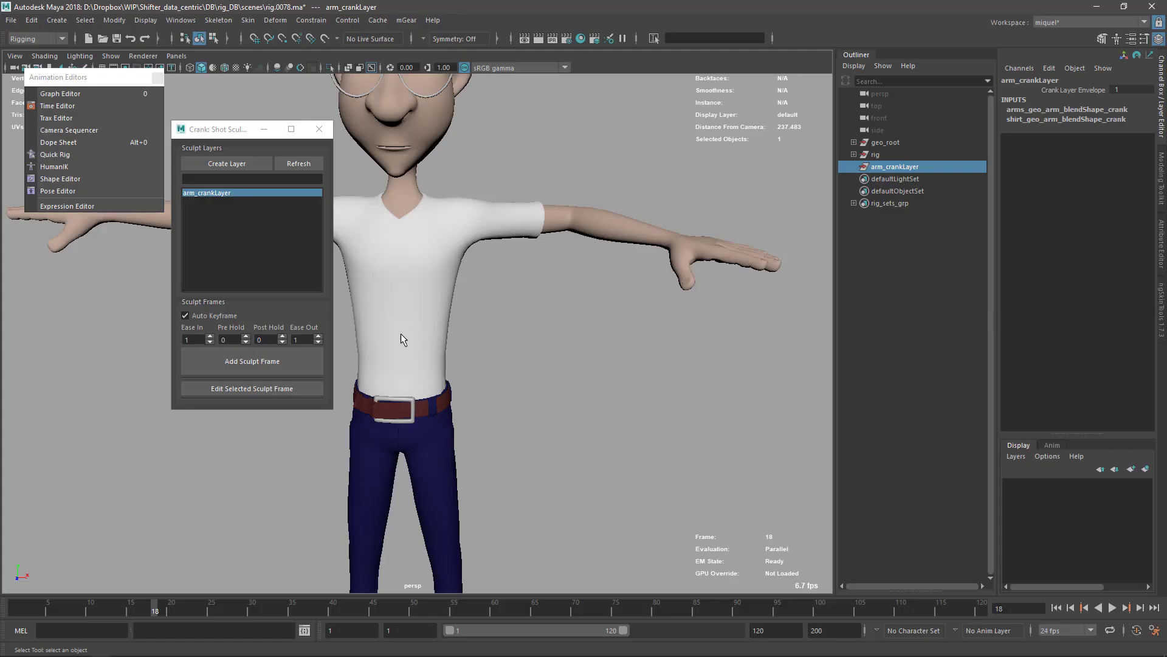
Turn Crank's Auto Keyframe option off and back on
{"action": "left_click", "coordinate": [185, 316]}
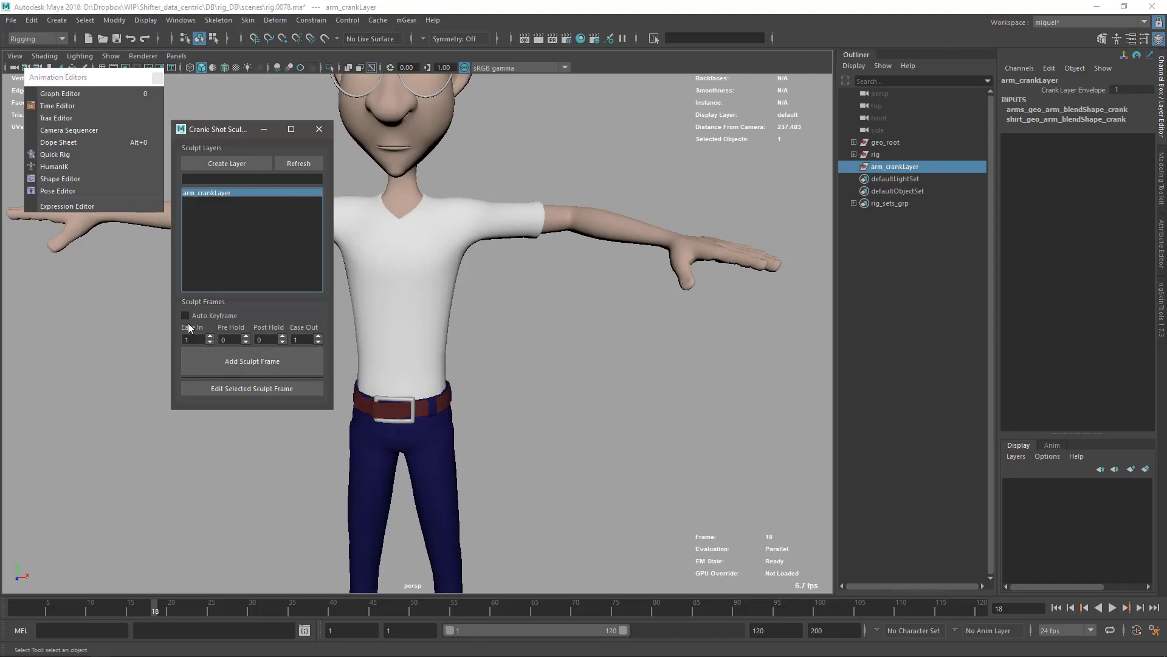
{"action": "left_click", "coordinate": [186, 316]}
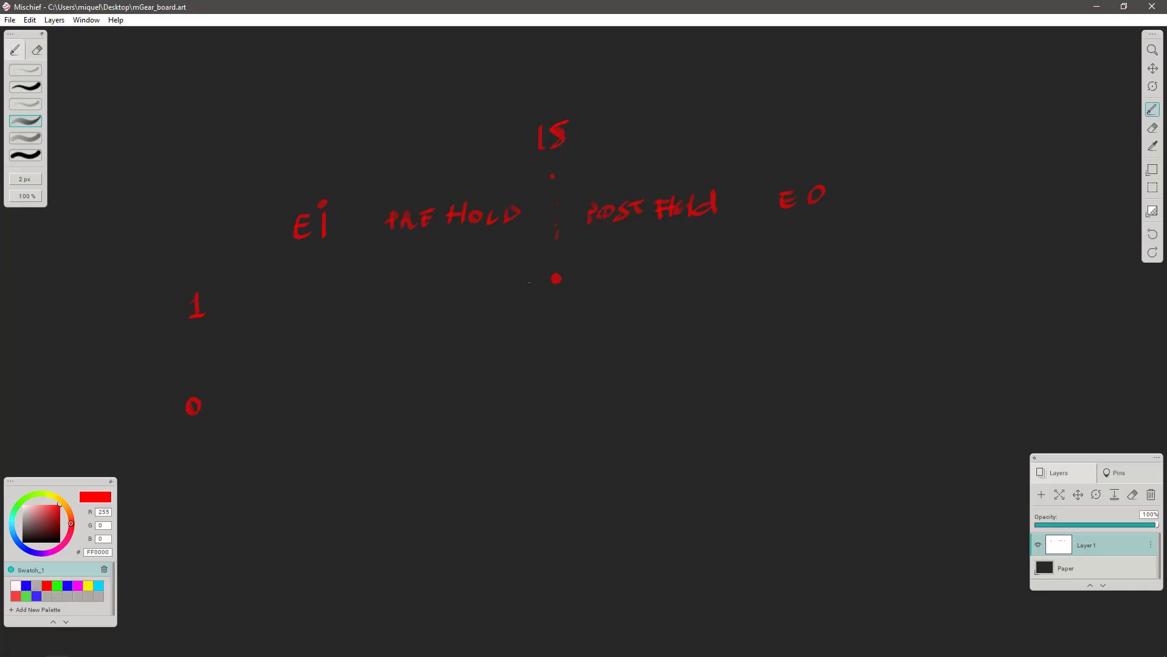
Draw a horizontal timeline below the labels and number frames 16 to 20 under it, with continuation strokes at both ends
{"action": "mouse_move", "coordinate": [179, 478]}
{"action": "left_mouse_down"}
{"action": "mouse_move", "coordinate": [760, 478]}
{"action": "mouse_move", "coordinate": [1029, 455]}
{"action": "left_mouse_up"}
{"action": "mouse_move", "coordinate": [582, 462]}
{"action": "left_mouse_down"}
{"action": "mouse_move", "coordinate": [573, 538]}
{"action": "mouse_move", "coordinate": [590, 527]}
{"action": "left_mouse_up"}
{"action": "mouse_move", "coordinate": [488, 510]}
{"action": "left_mouse_down"}
{"action": "mouse_move", "coordinate": [491, 534]}
{"action": "mouse_move", "coordinate": [502, 536]}
{"action": "left_mouse_up"}
{"action": "left_click_drag", "start_coordinate": [498, 524], "coordinate": [509, 521]}
{"action": "mouse_move", "coordinate": [396, 512]}
{"action": "left_mouse_down"}
{"action": "mouse_move", "coordinate": [399, 536]}
{"action": "mouse_move", "coordinate": [419, 528]}
{"action": "left_mouse_up"}
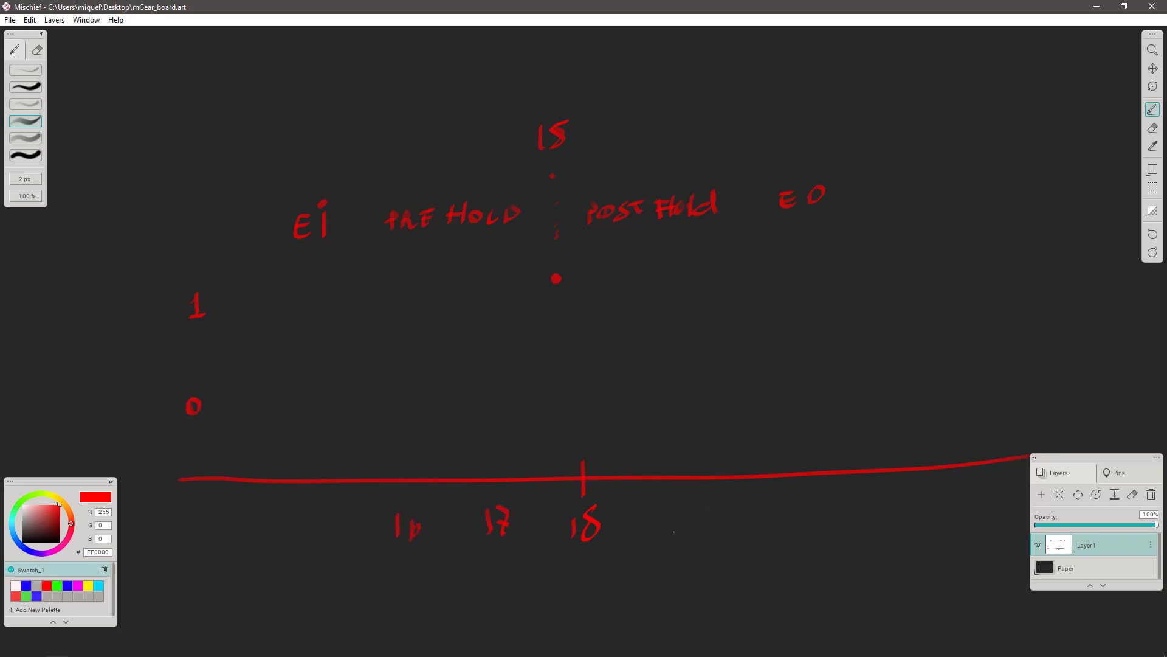
{"action": "left_click_drag", "start_coordinate": [687, 509], "coordinate": [686, 533]}
{"action": "mouse_move", "coordinate": [712, 510]}
{"action": "left_mouse_down"}
{"action": "mouse_move", "coordinate": [700, 509]}
{"action": "mouse_move", "coordinate": [716, 531]}
{"action": "left_mouse_up"}
{"action": "mouse_move", "coordinate": [801, 514]}
{"action": "left_mouse_down"}
{"action": "mouse_move", "coordinate": [816, 526]}
{"action": "mouse_move", "coordinate": [836, 515]}
{"action": "left_mouse_up"}
{"action": "left_click_drag", "start_coordinate": [916, 509], "coordinate": [1031, 506]}
{"action": "left_click_drag", "start_coordinate": [329, 532], "coordinate": [232, 533]}
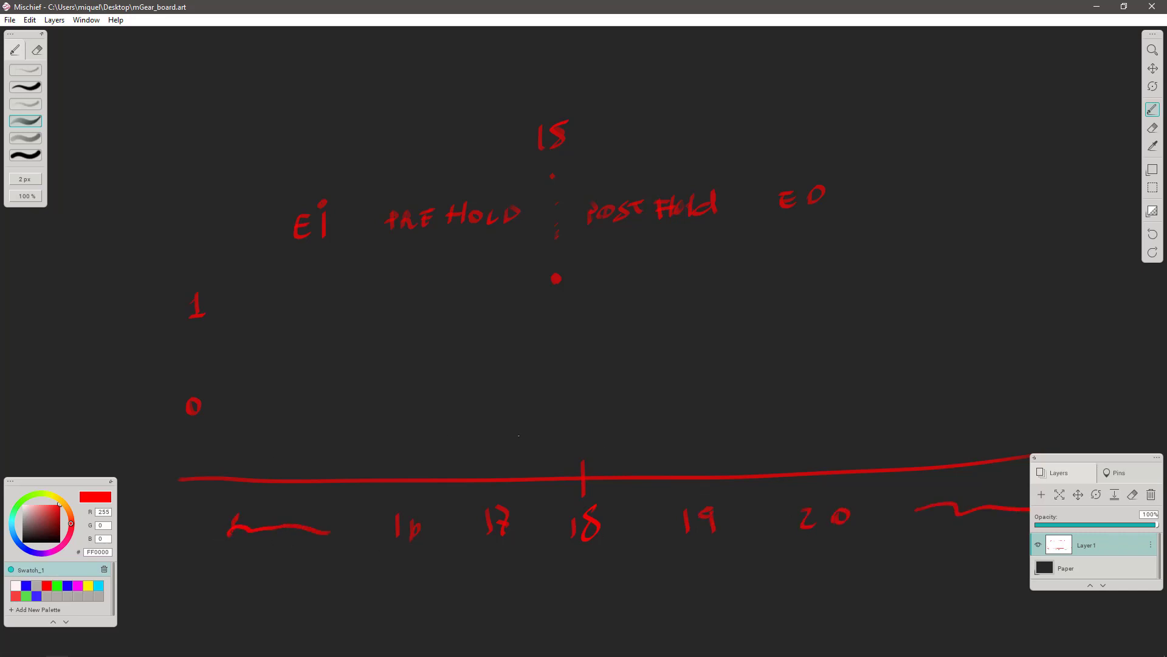
Add short vertical tick marks along the drawn timeline on both sides of frame 18
{"action": "left_click_drag", "start_coordinate": [417, 473], "coordinate": [416, 489]}
{"action": "left_click_drag", "start_coordinate": [369, 477], "coordinate": [368, 495]}
{"action": "mouse_move", "coordinate": [277, 470]}
{"action": "left_mouse_down"}
{"action": "mouse_move", "coordinate": [273, 493]}
{"action": "mouse_move", "coordinate": [246, 501]}
{"action": "left_mouse_up"}
{"action": "left_click_drag", "start_coordinate": [661, 479], "coordinate": [662, 494]}
{"action": "left_click_drag", "start_coordinate": [736, 457], "coordinate": [739, 488]}
{"action": "left_click_drag", "start_coordinate": [795, 455], "coordinate": [795, 487]}
{"action": "left_click_drag", "start_coordinate": [889, 450], "coordinate": [890, 479]}
{"action": "left_click_drag", "start_coordinate": [938, 450], "coordinate": [945, 485]}
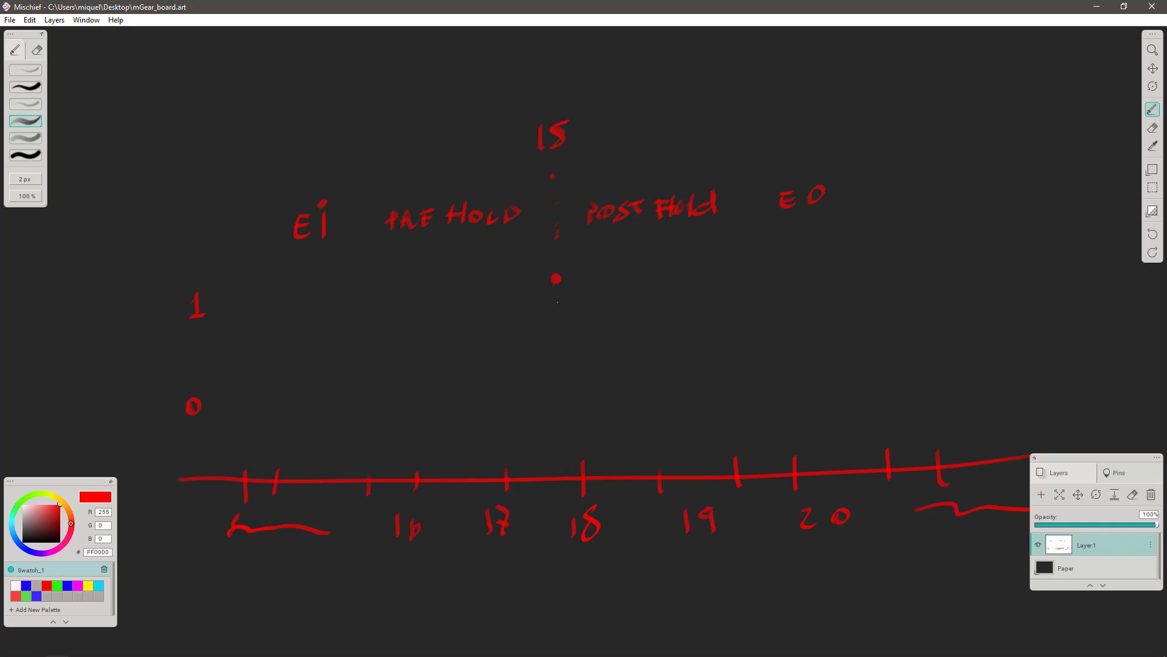
Circle frame 18 and write 1 above EI, 1 above PRE HOLD, 2 above POST HOLD and 2 above EO
{"action": "mouse_move", "coordinate": [580, 513]}
{"action": "left_mouse_down"}
{"action": "mouse_move", "coordinate": [593, 556]}
{"action": "mouse_move", "coordinate": [579, 483]}
{"action": "left_mouse_up"}
{"action": "left_click_drag", "start_coordinate": [427, 104], "coordinate": [439, 133]}
{"action": "left_click_drag", "start_coordinate": [661, 115], "coordinate": [668, 155]}
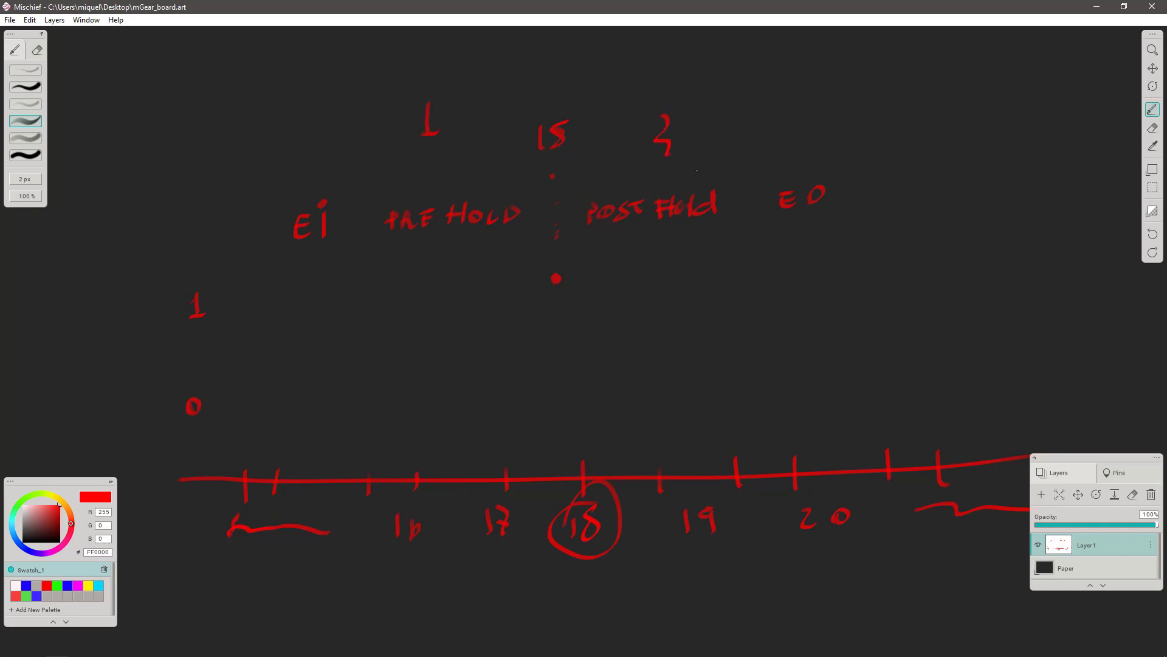
{"action": "left_click_drag", "start_coordinate": [792, 116], "coordinate": [813, 141]}
{"action": "left_click_drag", "start_coordinate": [301, 118], "coordinate": [317, 149]}
Sketch the curve from frame 18 back to 17 at value 1 and down to 0 at frame 16, redrawing the slope
{"action": "mouse_move", "coordinate": [552, 279]}
{"action": "left_mouse_down"}
{"action": "mouse_move", "coordinate": [497, 278]}
{"action": "mouse_move", "coordinate": [409, 450]}
{"action": "left_mouse_up"}
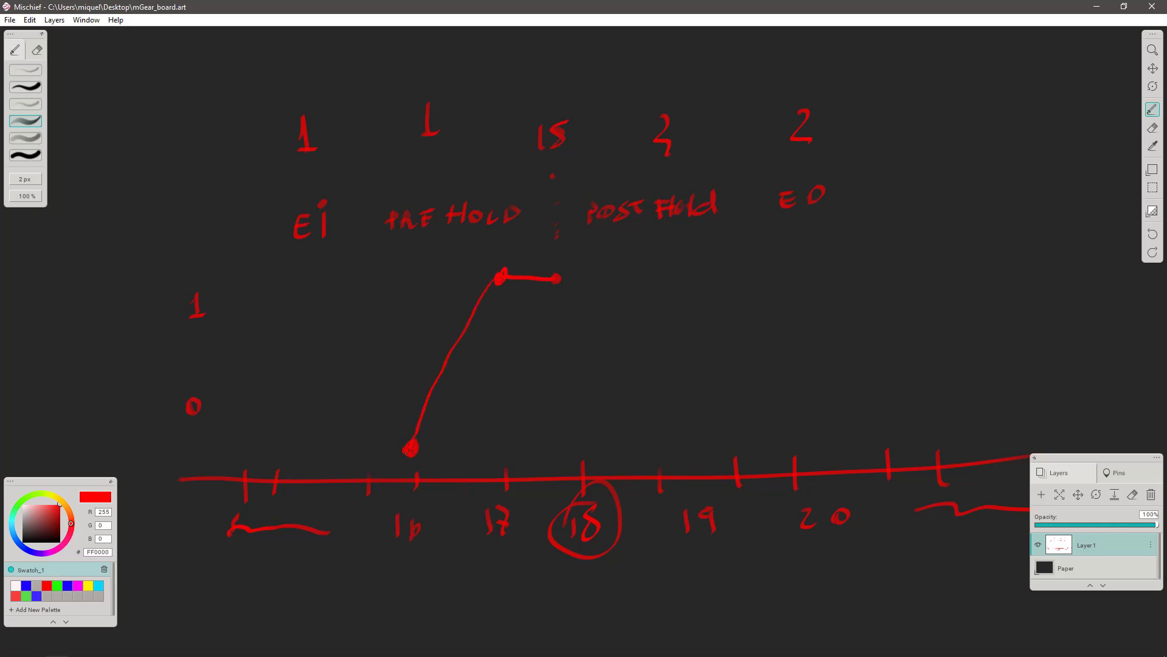
{"action": "key", "text": "ctrl+z"}
{"action": "mouse_move", "coordinate": [498, 281]}
{"action": "left_mouse_down"}
{"action": "mouse_move", "coordinate": [444, 374]}
{"action": "mouse_move", "coordinate": [417, 470]}
{"action": "left_mouse_up"}
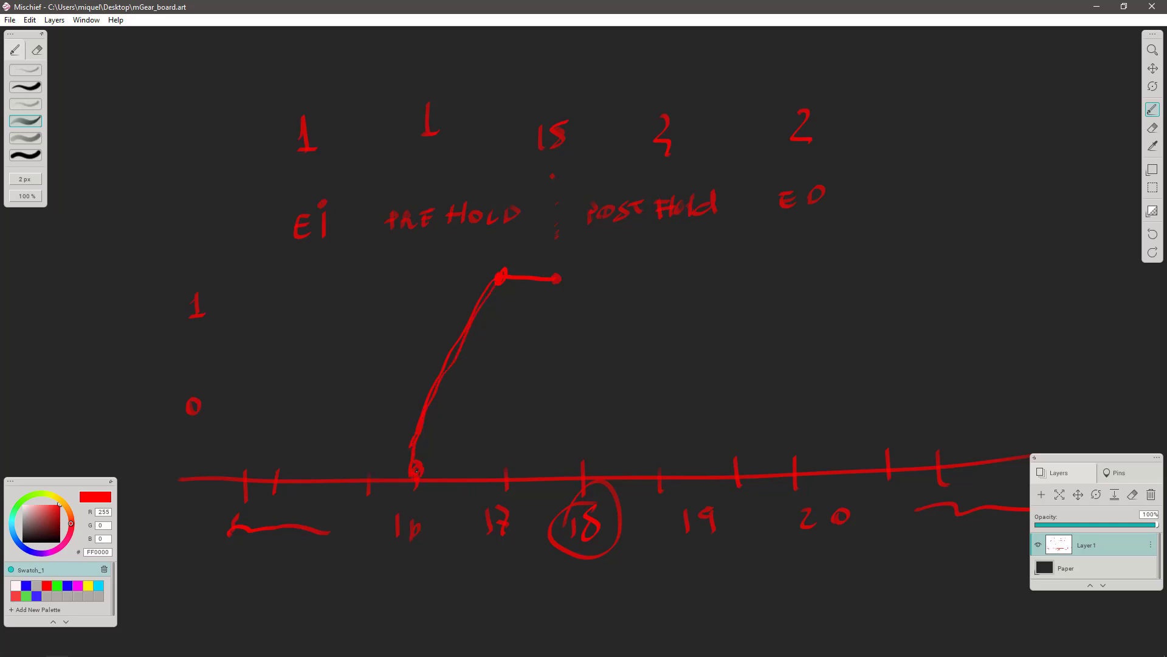
{"action": "key", "text": "ctrl+z"}
{"action": "key", "text": "ctrl+z"}
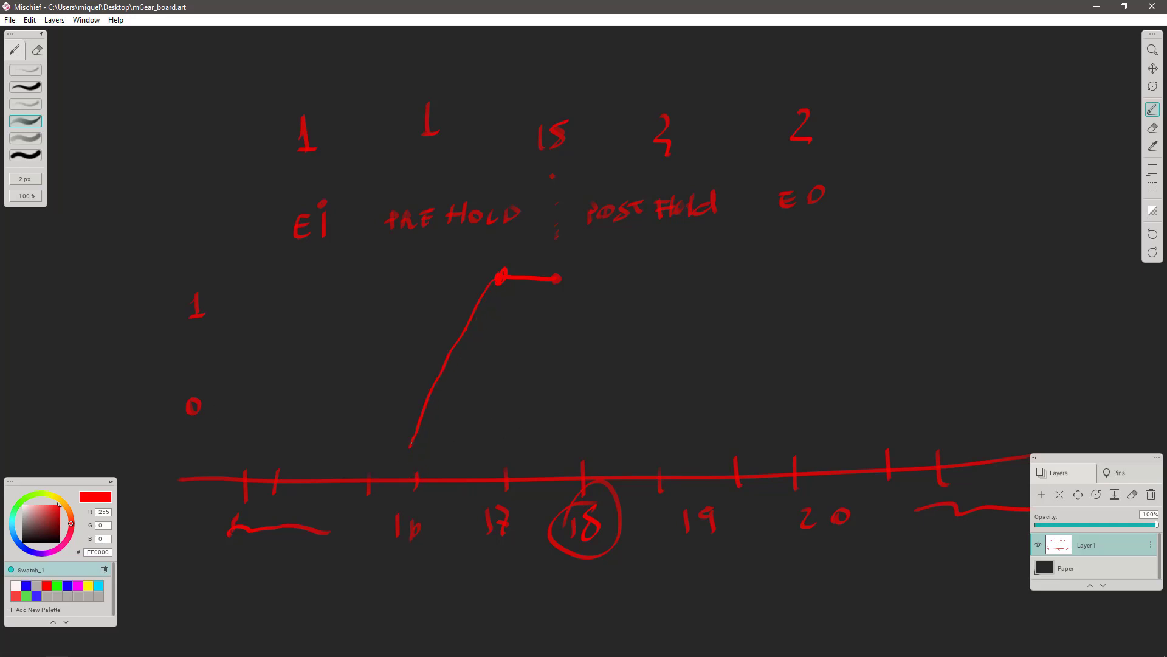
{"action": "left_click_drag", "start_coordinate": [501, 277], "coordinate": [424, 417]}
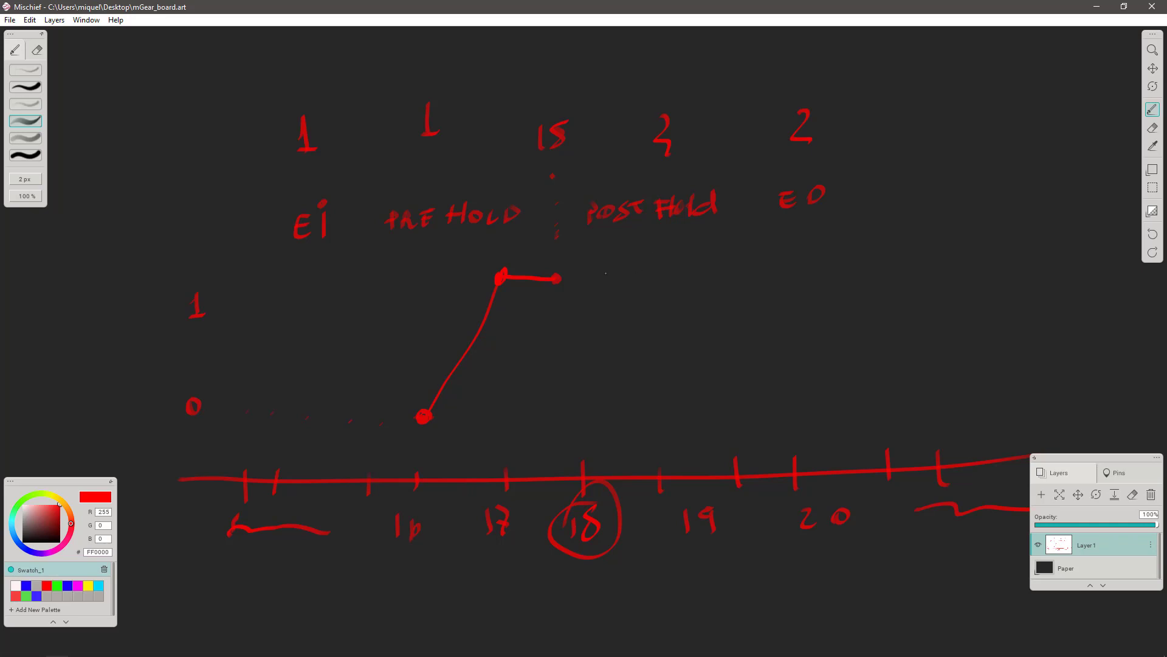
Extend the curve flat through the post hold to frame 20, and slope it down to a point above a new 22 label
{"action": "left_click_drag", "start_coordinate": [560, 279], "coordinate": [726, 270]}
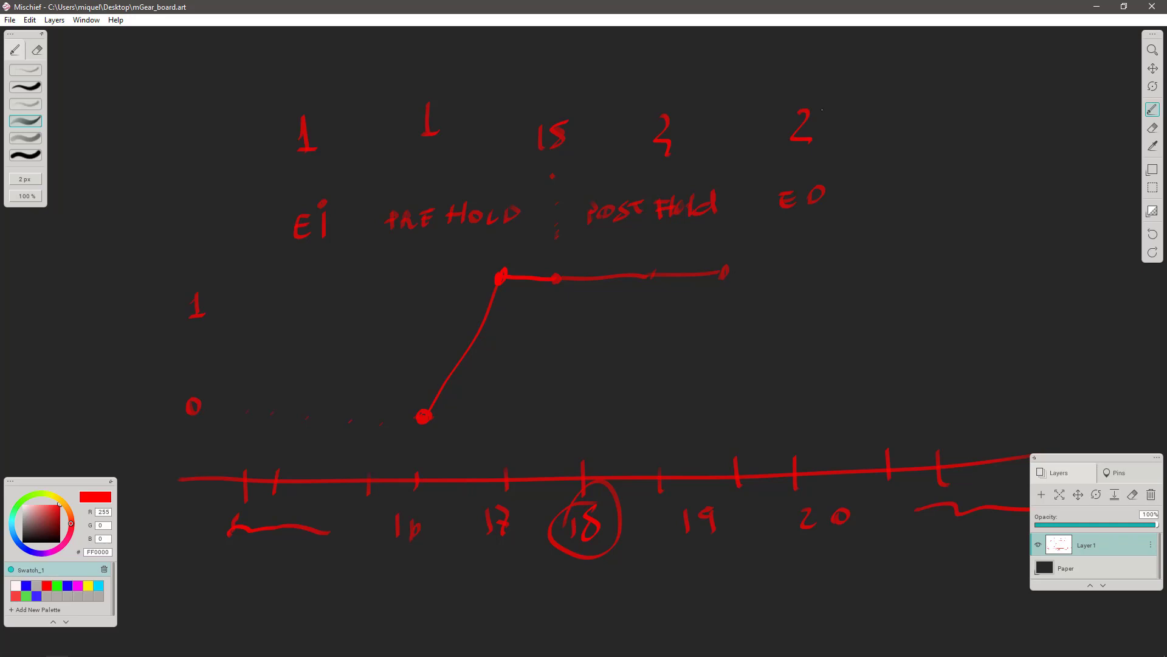
{"action": "mouse_move", "coordinate": [874, 500]}
{"action": "left_mouse_down"}
{"action": "mouse_move", "coordinate": [885, 518]}
{"action": "mouse_move", "coordinate": [905, 518]}
{"action": "left_mouse_up"}
{"action": "left_click_drag", "start_coordinate": [727, 272], "coordinate": [888, 425]}
{"action": "left_click", "coordinate": [887, 424]}
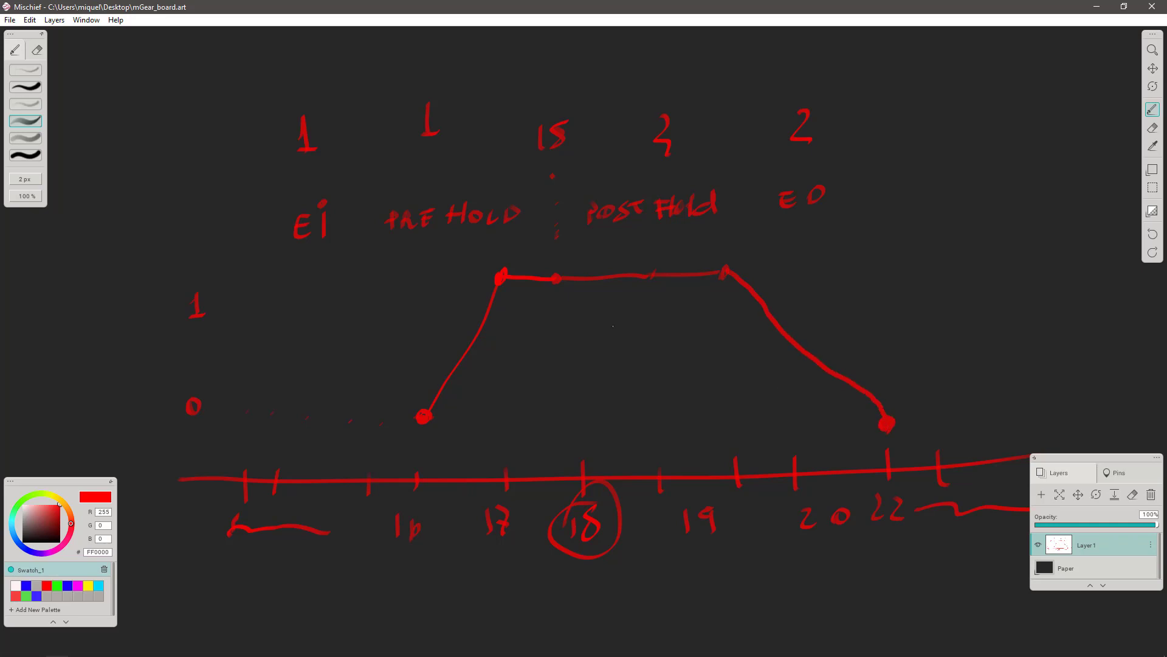
{"action": "left_click", "coordinate": [652, 276]}
{"action": "left_click_drag", "start_coordinate": [651, 284], "coordinate": [671, 276]}
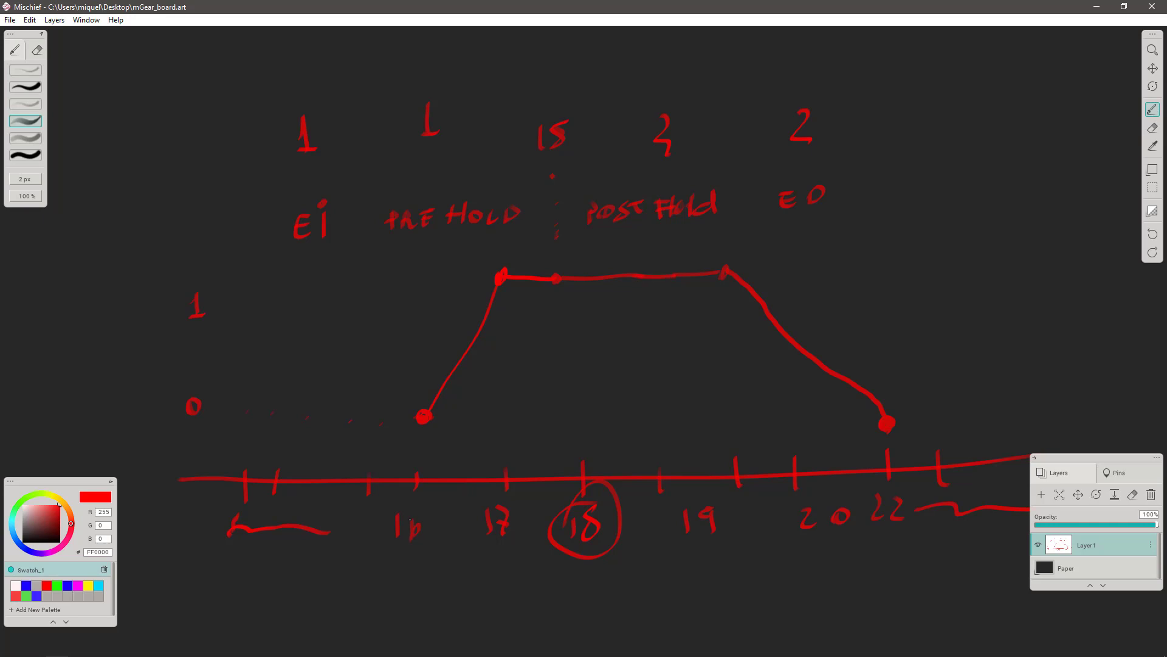
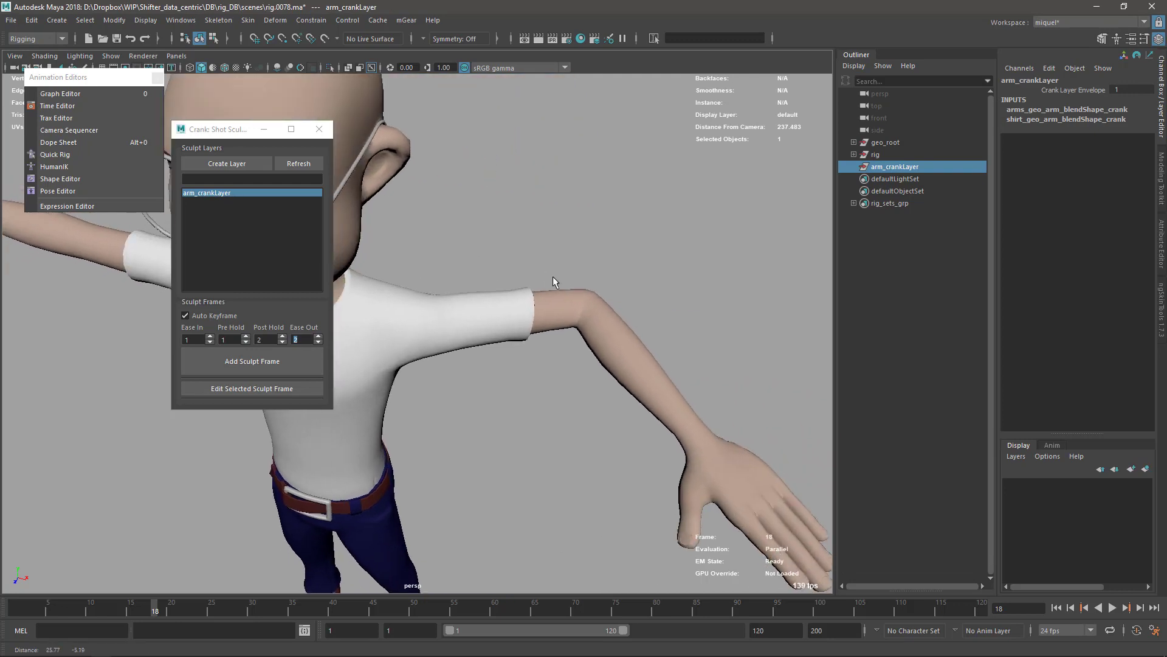
Add a sculpt frame to arm_crankLayer at frame 18 and open the Shape Editor clear of the Crank window
{"action": "left_click", "coordinate": [265, 360]}
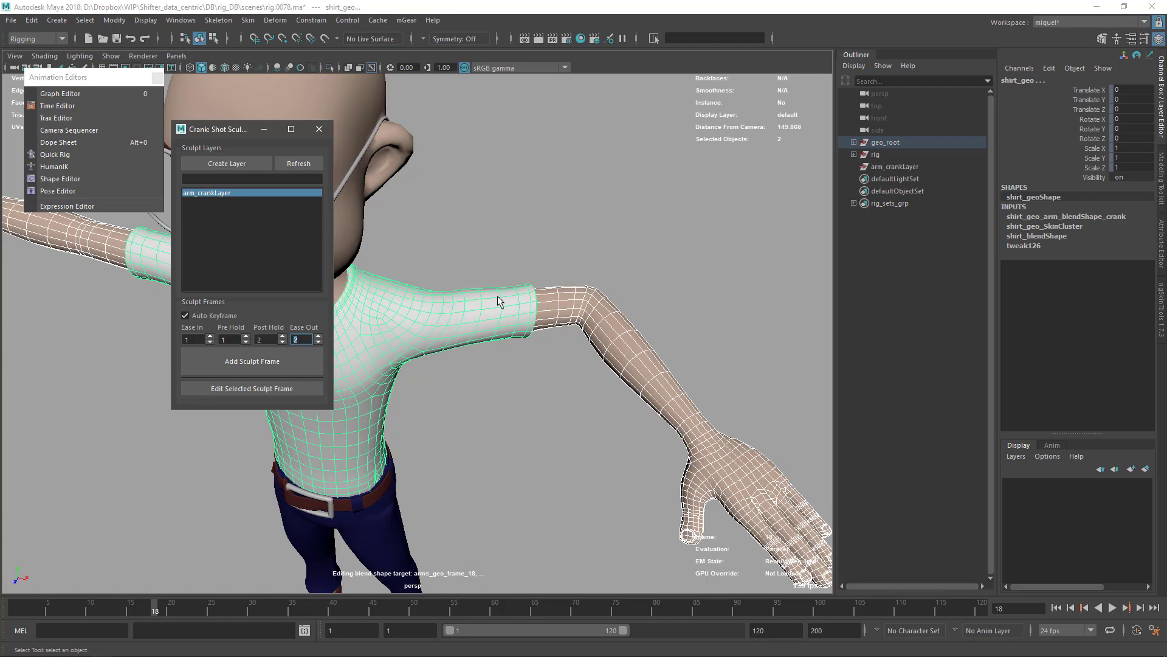
{"action": "left_click", "coordinate": [92, 181]}
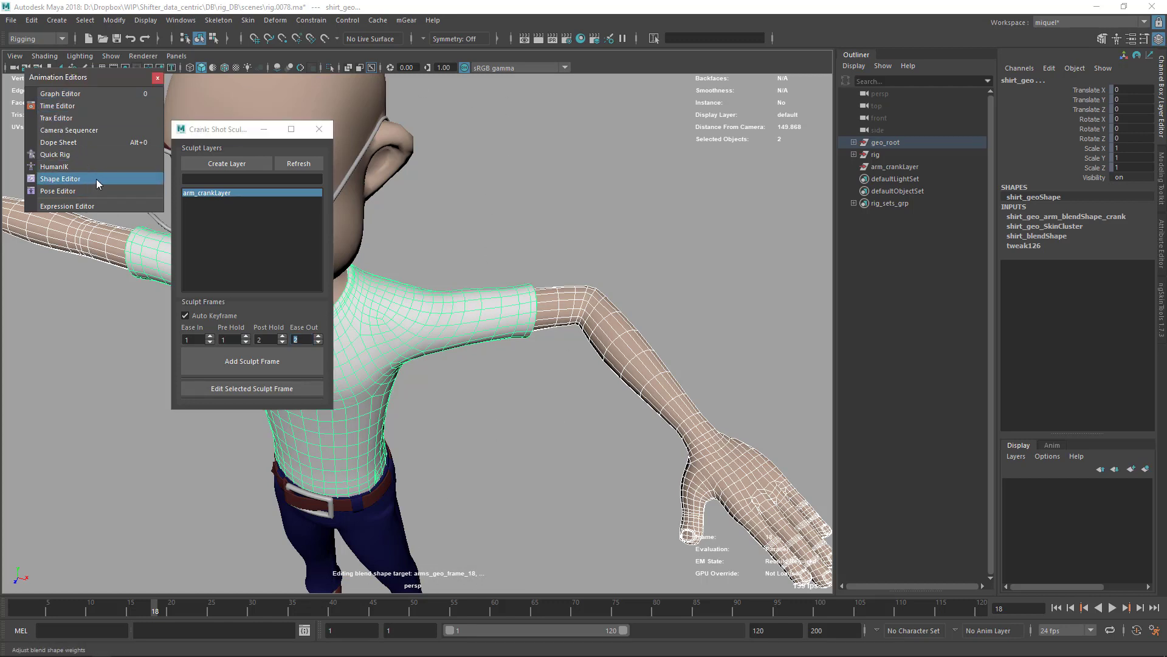
{"action": "left_click_drag", "start_coordinate": [261, 146], "coordinate": [701, 106]}
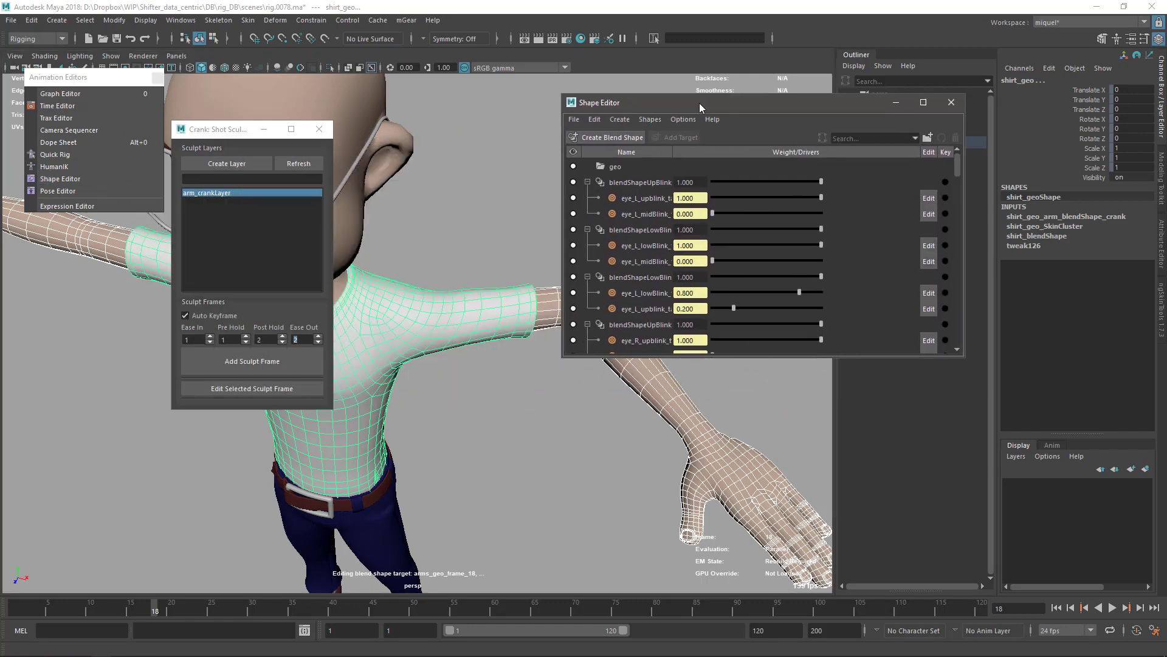
Collapse the blink, arms, pants and shirt blend shape nodes in the Shape Editor
{"action": "left_click", "coordinate": [588, 183]}
{"action": "left_click", "coordinate": [588, 198]}
{"action": "left_click", "coordinate": [588, 214]}
{"action": "left_click", "coordinate": [588, 230]}
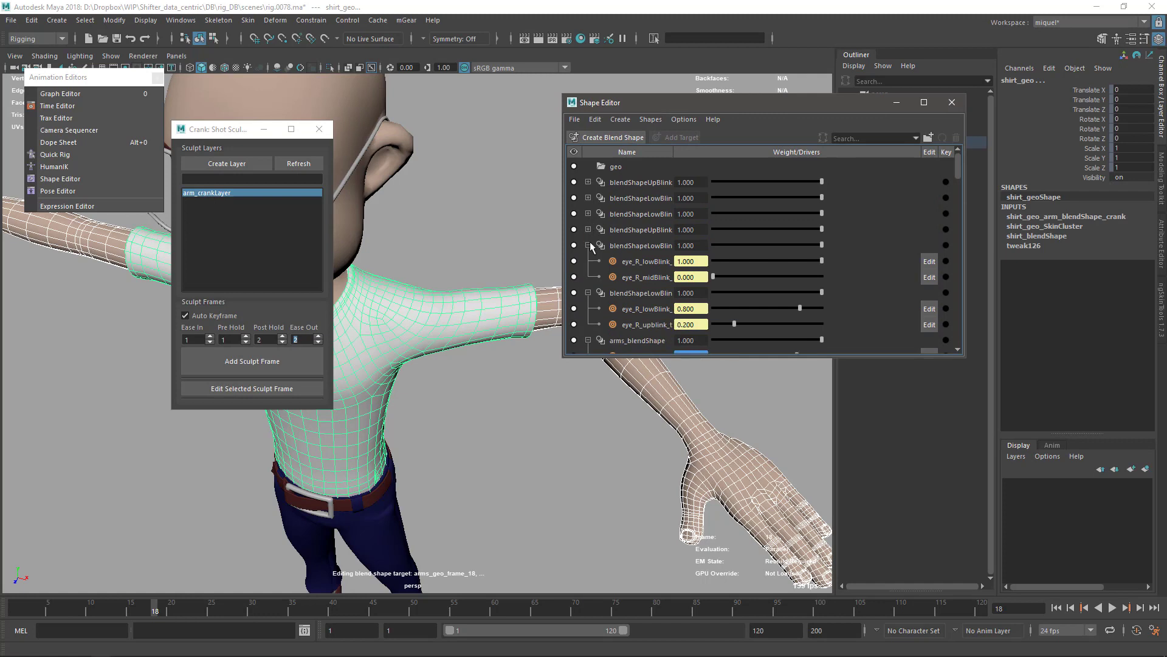
{"action": "left_click", "coordinate": [588, 245]}
{"action": "left_click", "coordinate": [588, 262]}
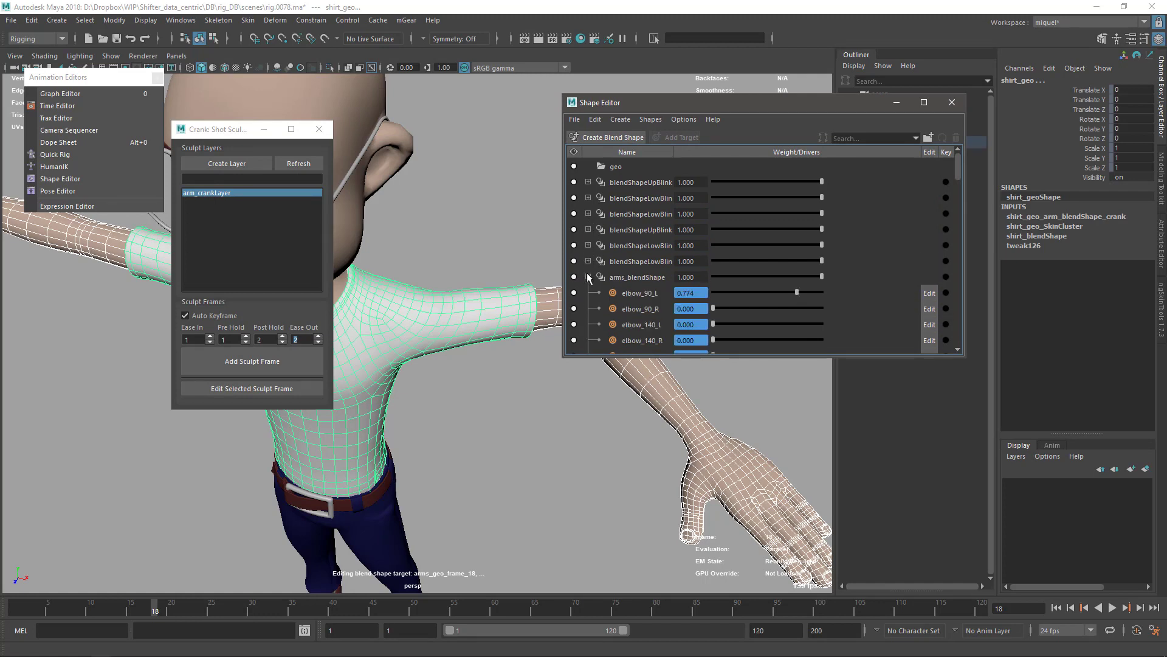
{"action": "left_click", "coordinate": [588, 277]}
{"action": "left_click", "coordinate": [588, 293]}
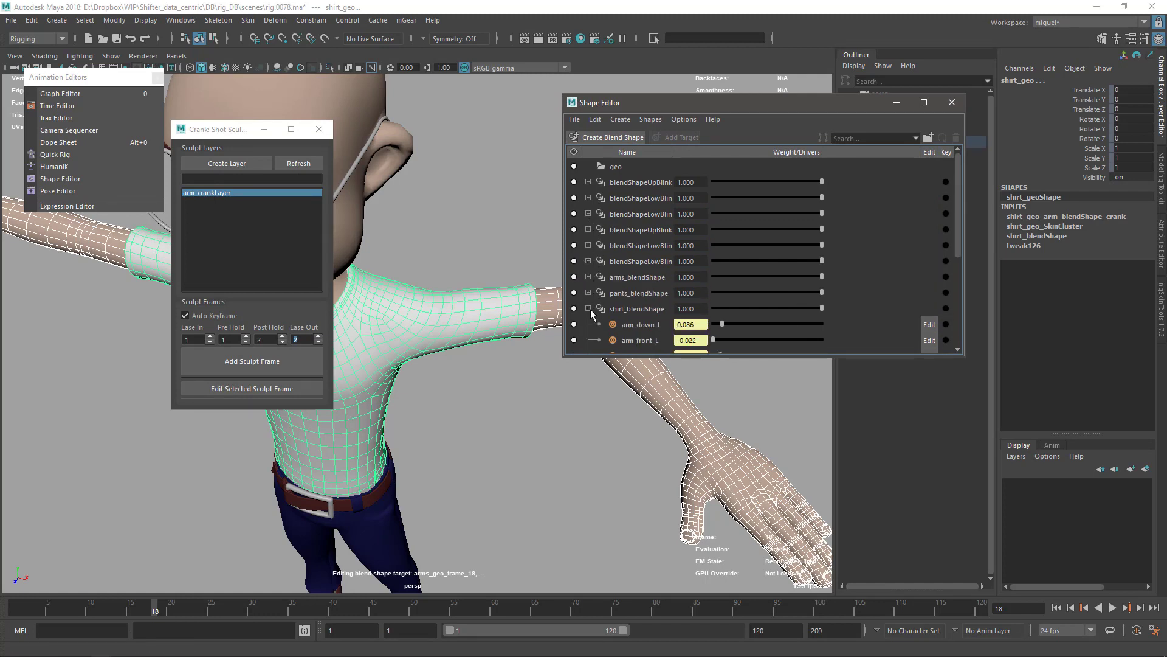
{"action": "left_click", "coordinate": [588, 309]}
Widen the Shape Editor's name column and inspect the frame 18 targets of the arms and shirt crank blend shapes
{"action": "left_click_drag", "start_coordinate": [796, 109], "coordinate": [783, 54]}
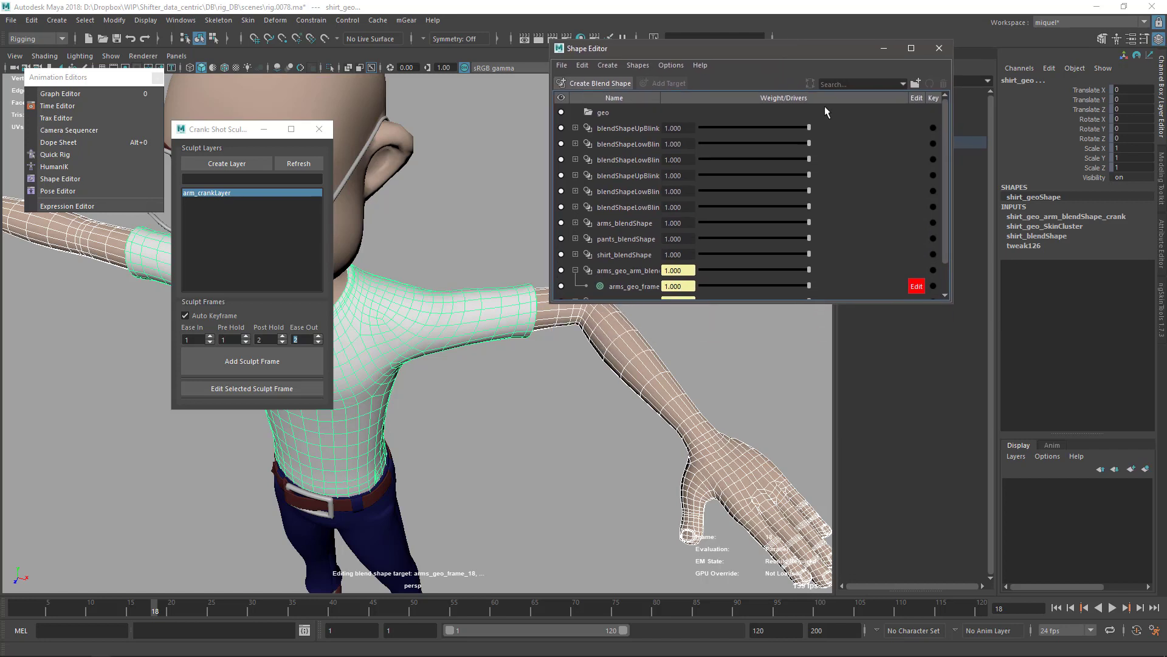
{"action": "scroll", "coordinate": [950, 225], "scroll_direction": "down", "scroll_amount": 2}
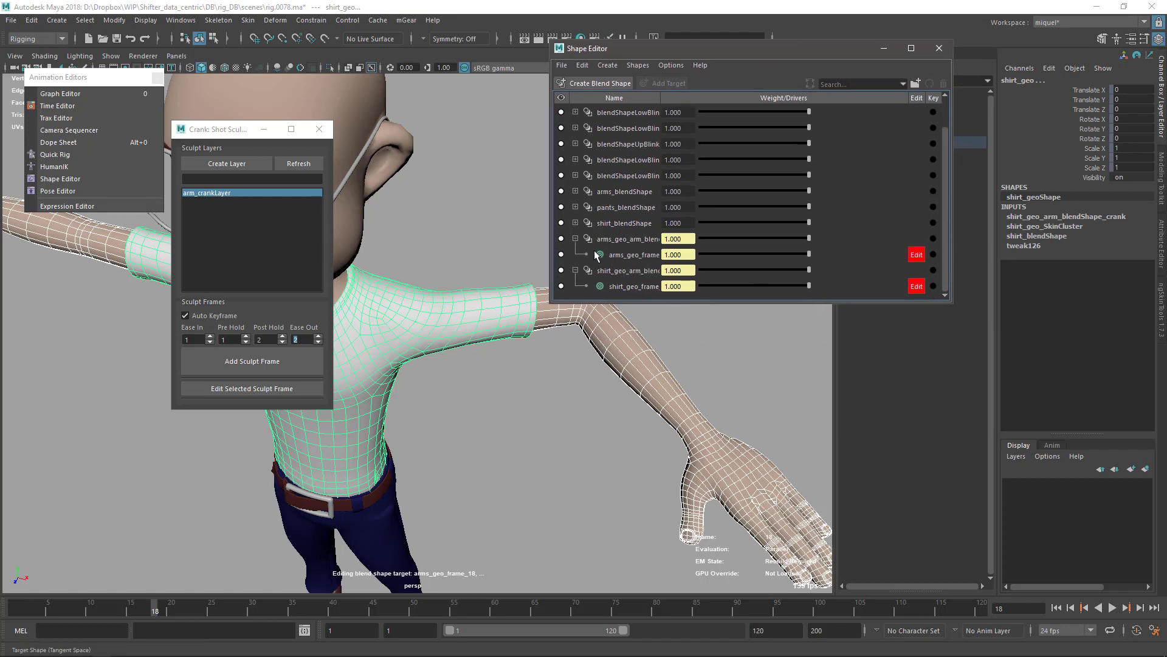
{"action": "left_click_drag", "start_coordinate": [660, 98], "coordinate": [725, 98]}
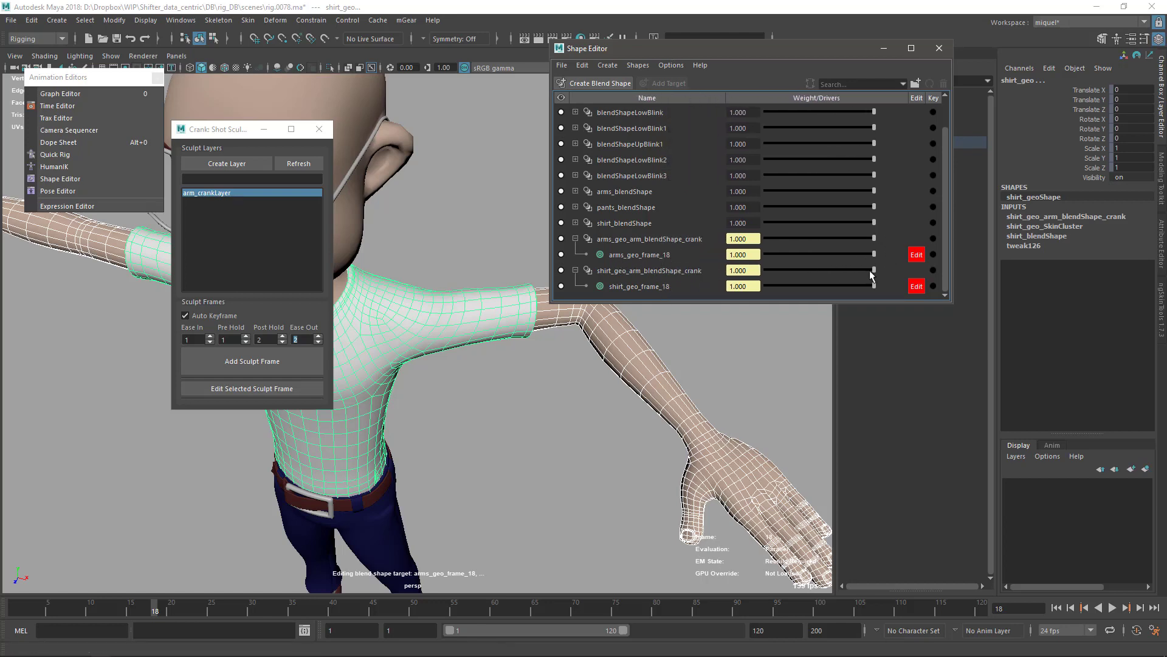
{"action": "left_click_drag", "start_coordinate": [811, 48], "coordinate": [597, 82]}
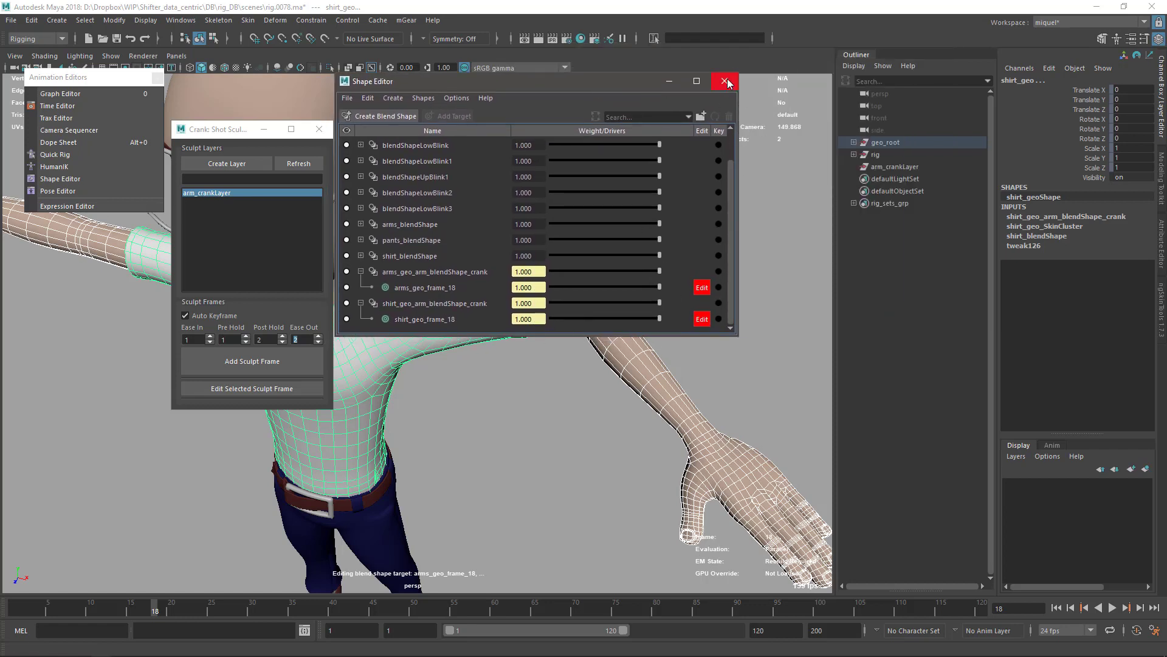
Select the arm_crankLayer node and examine its Frame 18 curve in the Graph Editor
{"action": "left_click", "coordinate": [895, 166]}
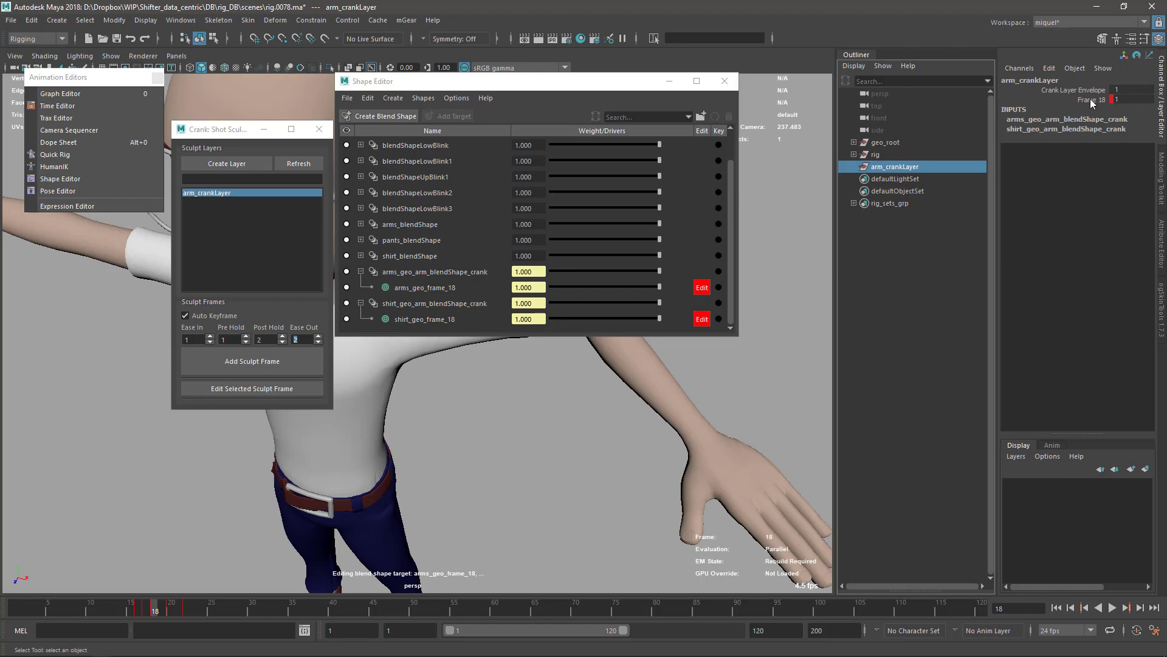
{"action": "key", "text": "0"}
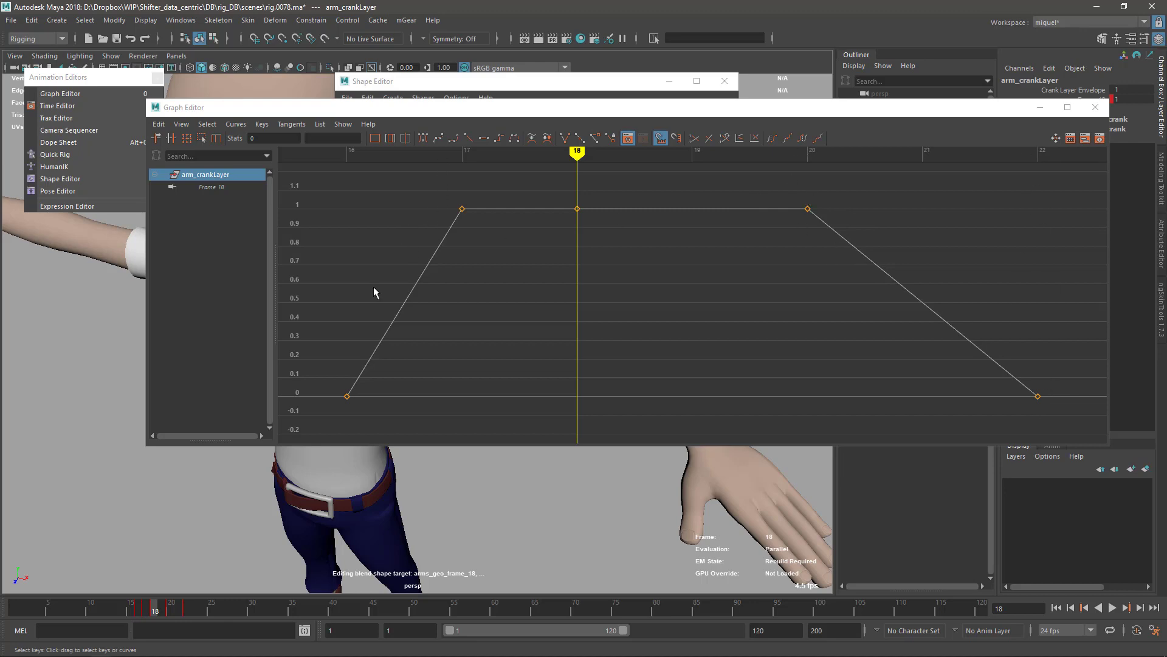
{"action": "mouse_move", "coordinate": [927, 113]}
{"action": "left_mouse_down"}
{"action": "mouse_move", "coordinate": [919, 176]}
{"action": "mouse_move", "coordinate": [838, 408]}
{"action": "mouse_move", "coordinate": [835, 399]}
{"action": "left_mouse_up"}
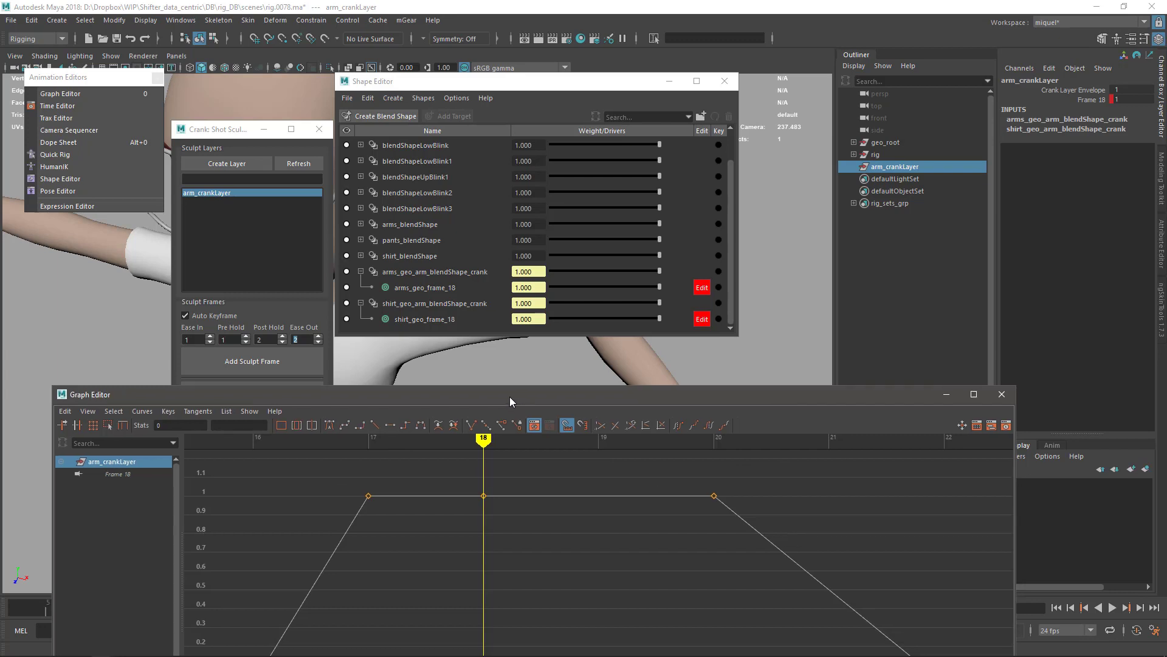
Keep the Graph Editor below the Crank window and set the sculpt frame Ease Out to 0
{"action": "left_click_drag", "start_coordinate": [511, 396], "coordinate": [498, 398]}
{"action": "left_click_drag", "start_coordinate": [308, 340], "coordinate": [271, 329]}
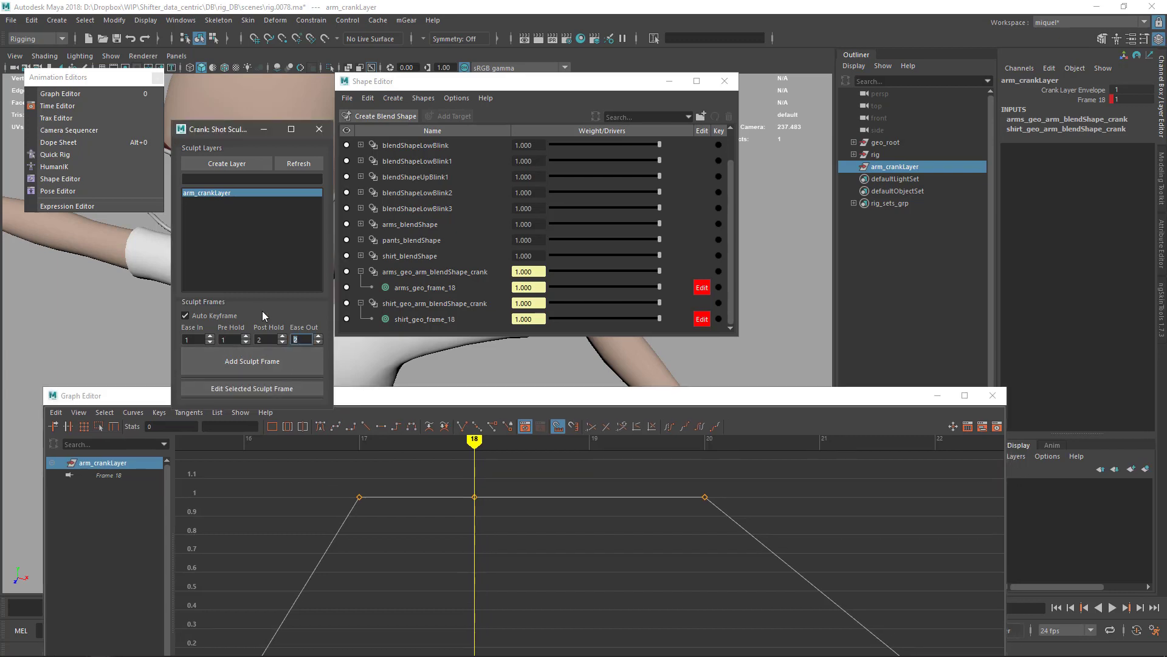
{"action": "type", "text": "0"}
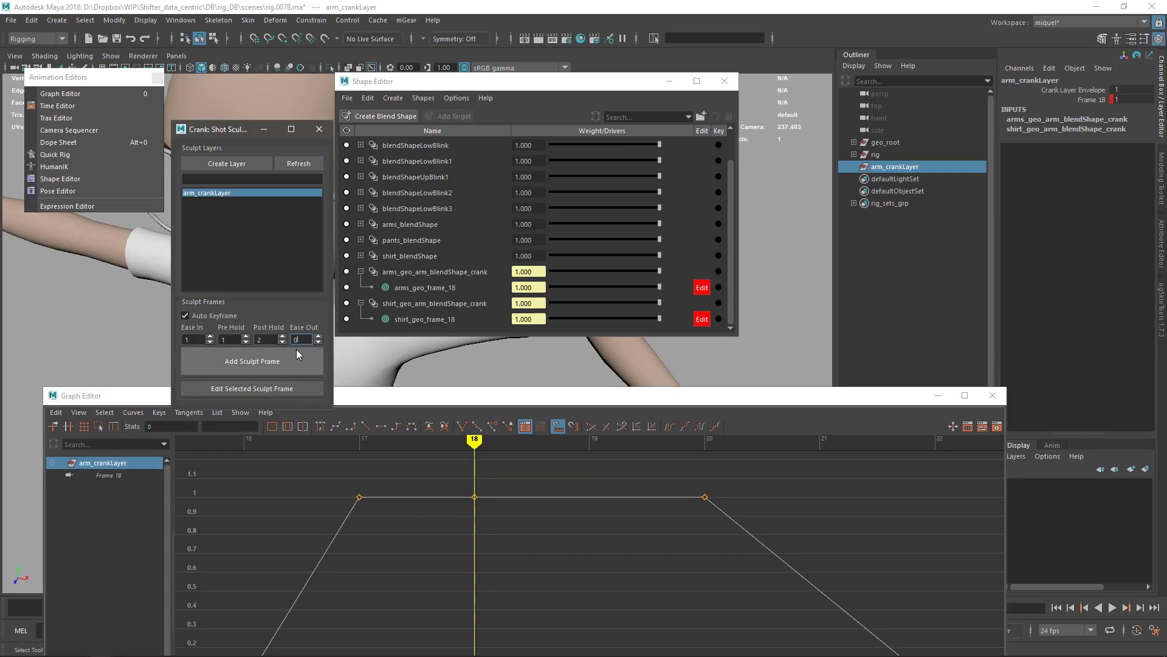
Add another sculpt frame at frame 18 to arm_crankLayer and inspect its Frame 18 V 1 curve in the Graph Editor
{"action": "left_click", "coordinate": [256, 361]}
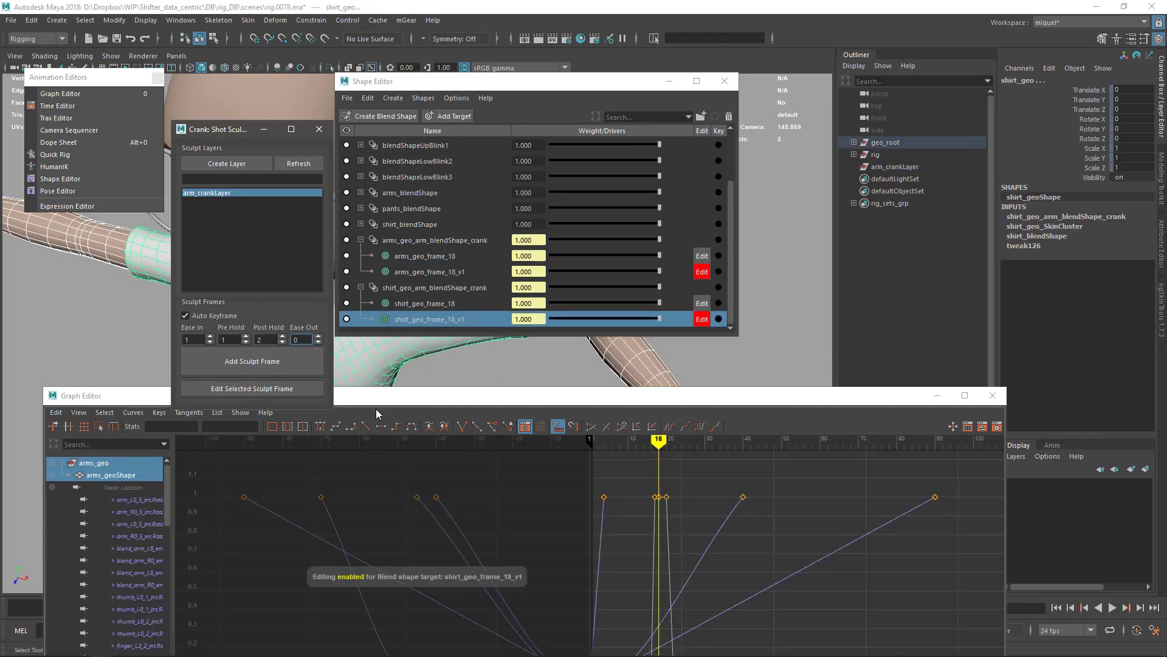
{"action": "left_click_drag", "start_coordinate": [407, 396], "coordinate": [375, 353]}
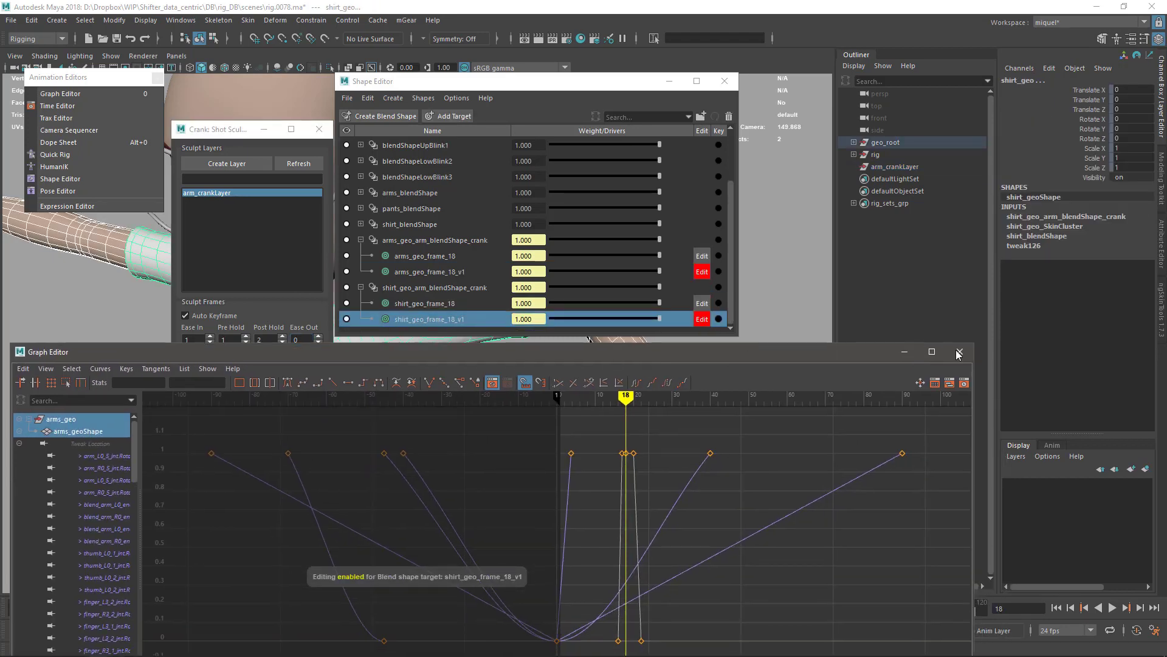
{"action": "left_click", "coordinate": [891, 167]}
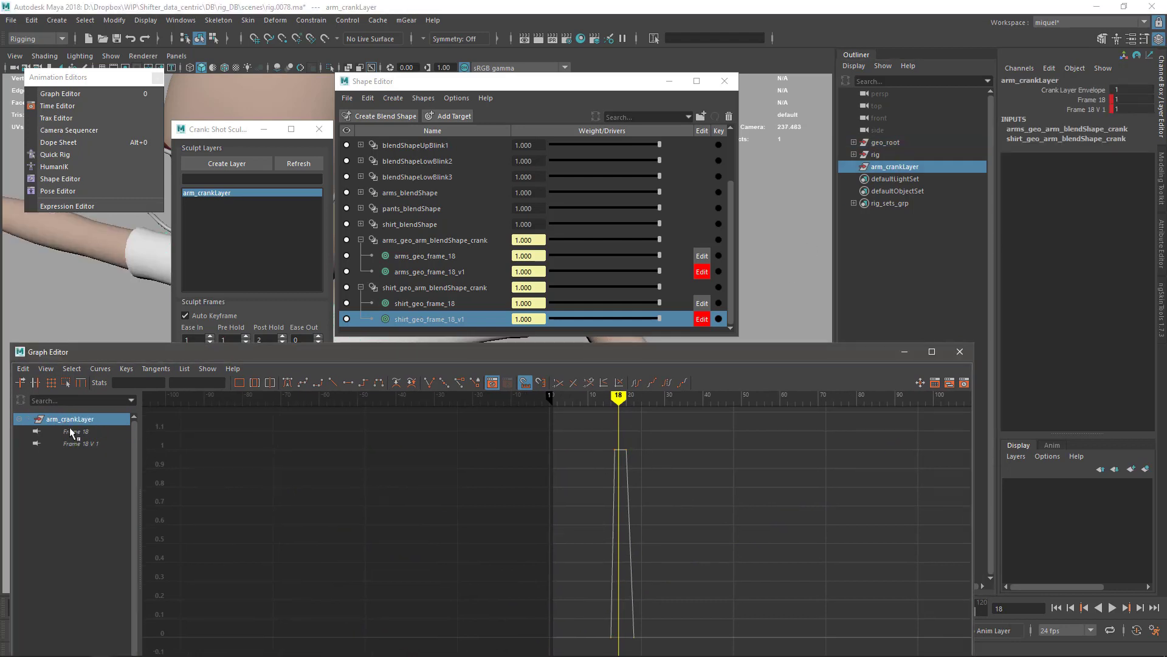
{"action": "left_click", "coordinate": [80, 443]}
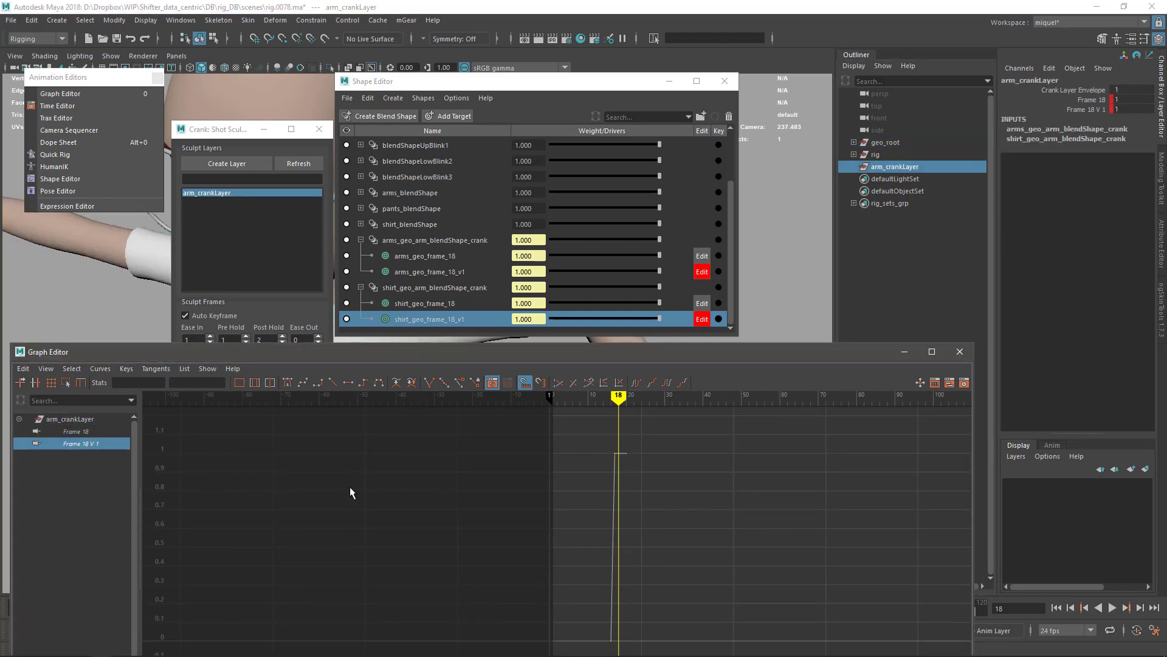
{"action": "key", "text": "f"}
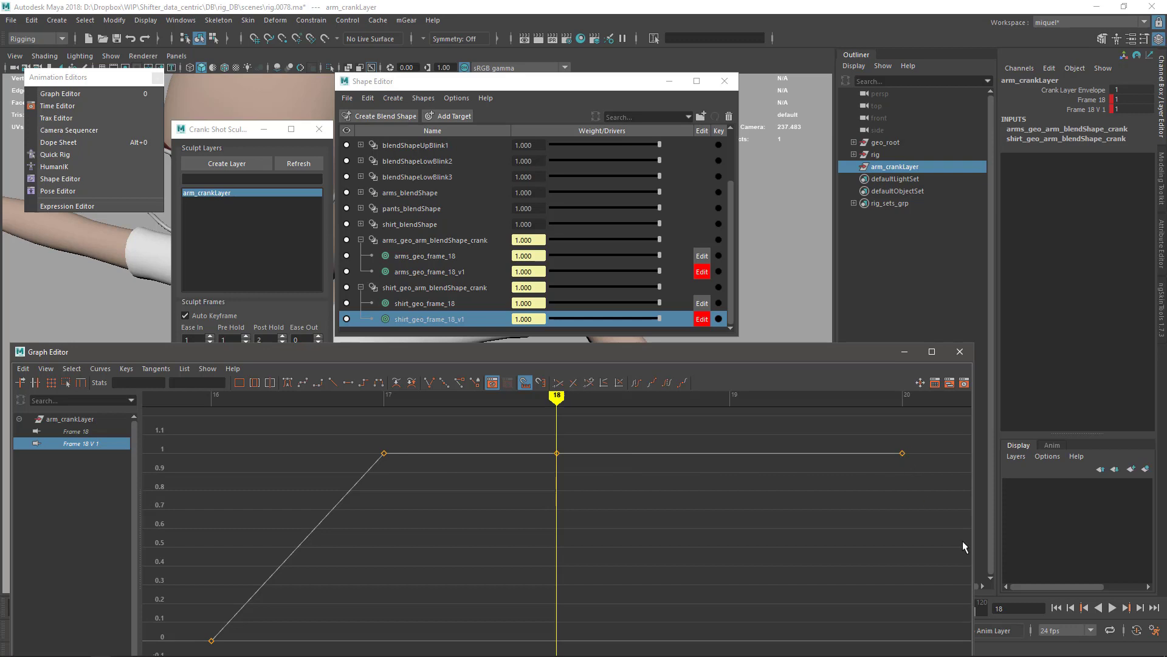
Set the sculpt frame's Ease In, Pre Hold and Post Hold to 0 and add another sculpt frame at frame 18
{"action": "mouse_move", "coordinate": [1008, 656]}
{"action": "left_click_drag", "start_coordinate": [261, 352], "coordinate": [260, 403]}
{"action": "left_click", "coordinate": [245, 342]}
{"action": "double_click", "coordinate": [282, 342]}
{"action": "left_click", "coordinate": [210, 342]}
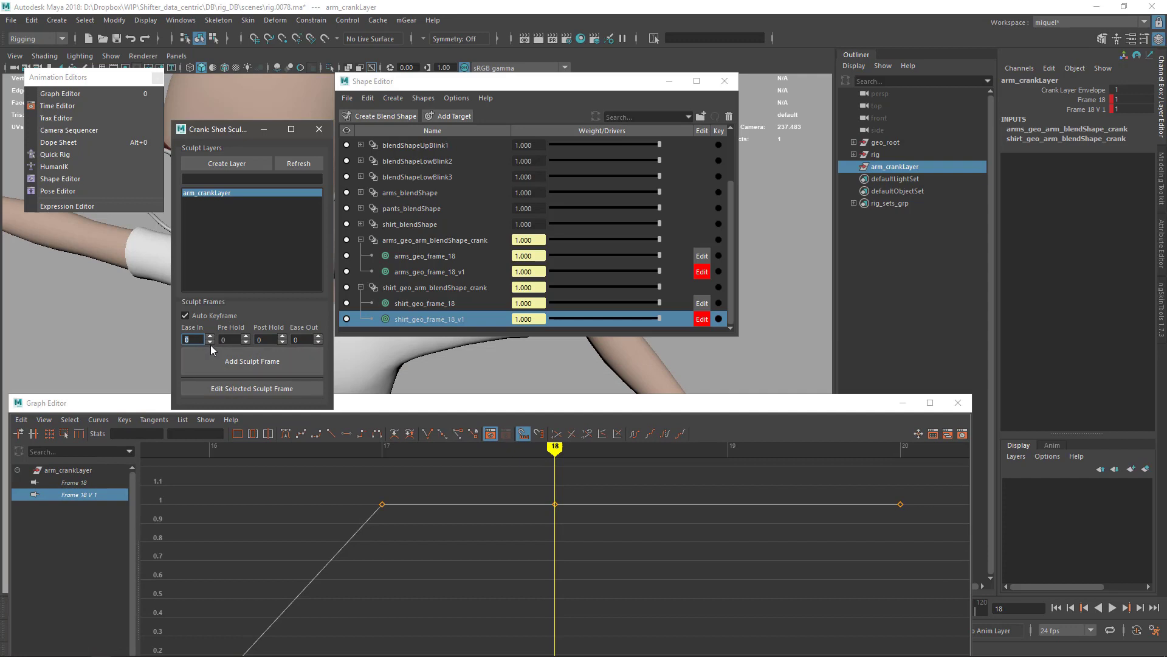
{"action": "left_click", "coordinate": [262, 362]}
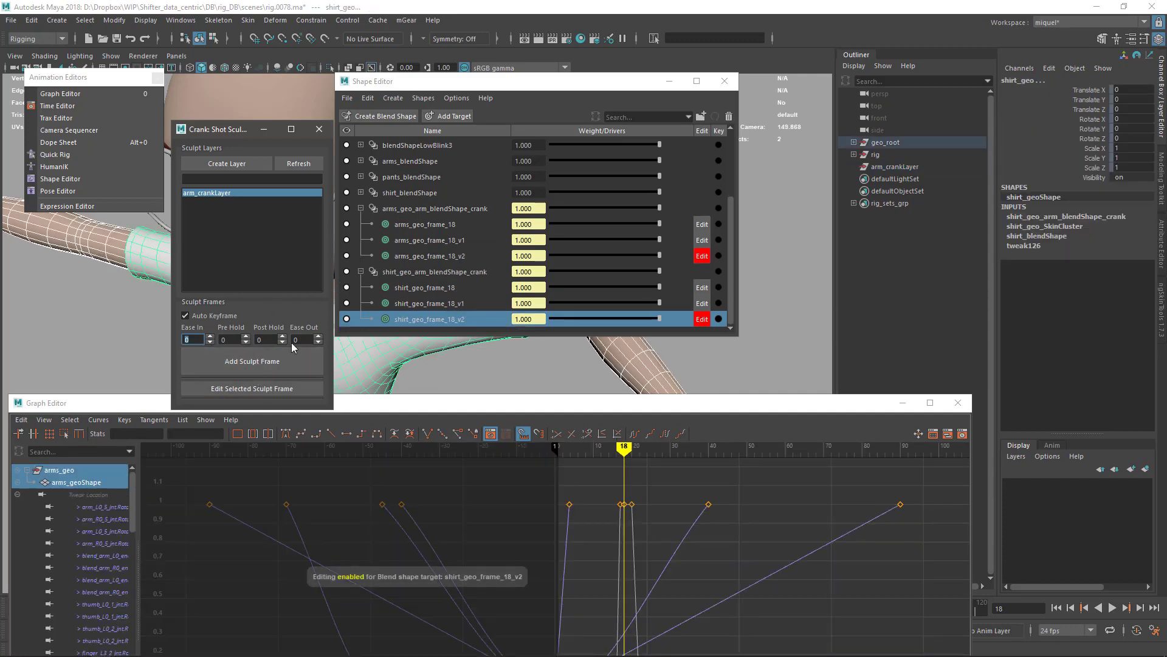
Select arm_crankLayer, examine its Frame 18 V 2 curve in the Graph Editor, and close that editor
{"action": "left_click", "coordinate": [219, 204]}
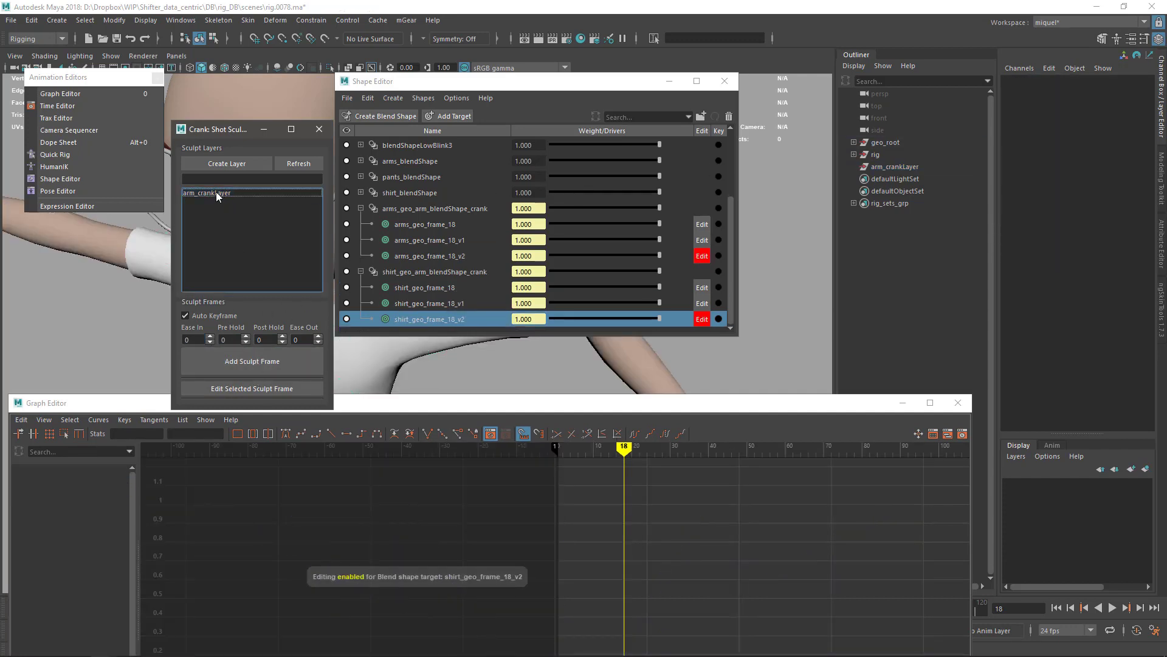
{"action": "left_click", "coordinate": [218, 192]}
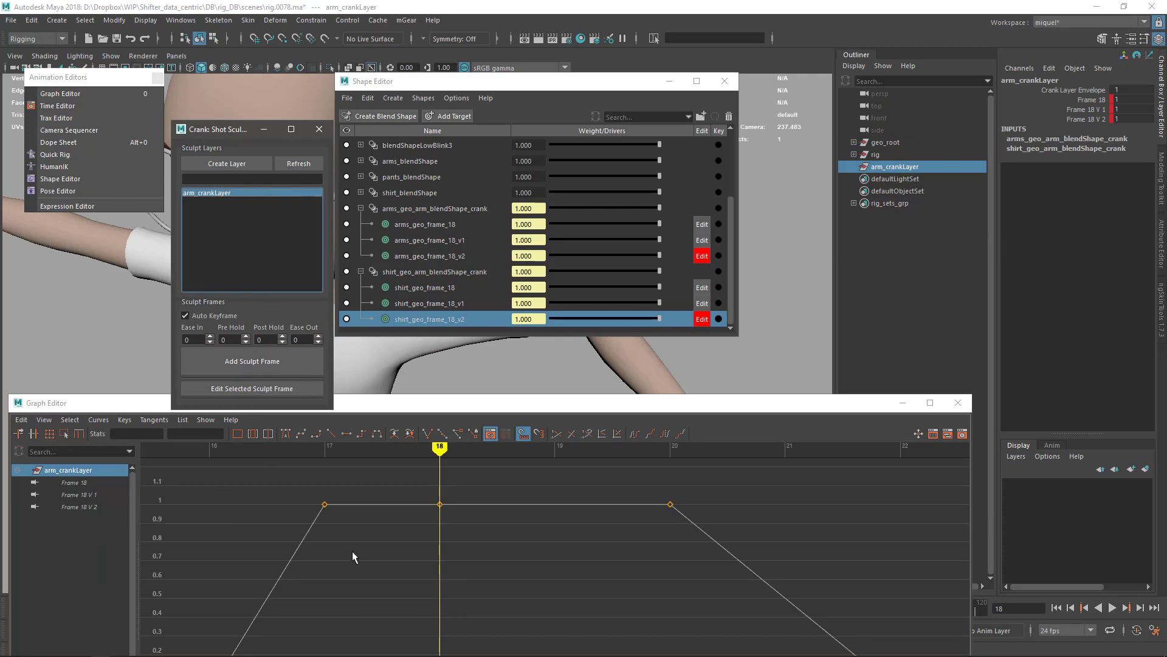
{"action": "left_click", "coordinate": [79, 507]}
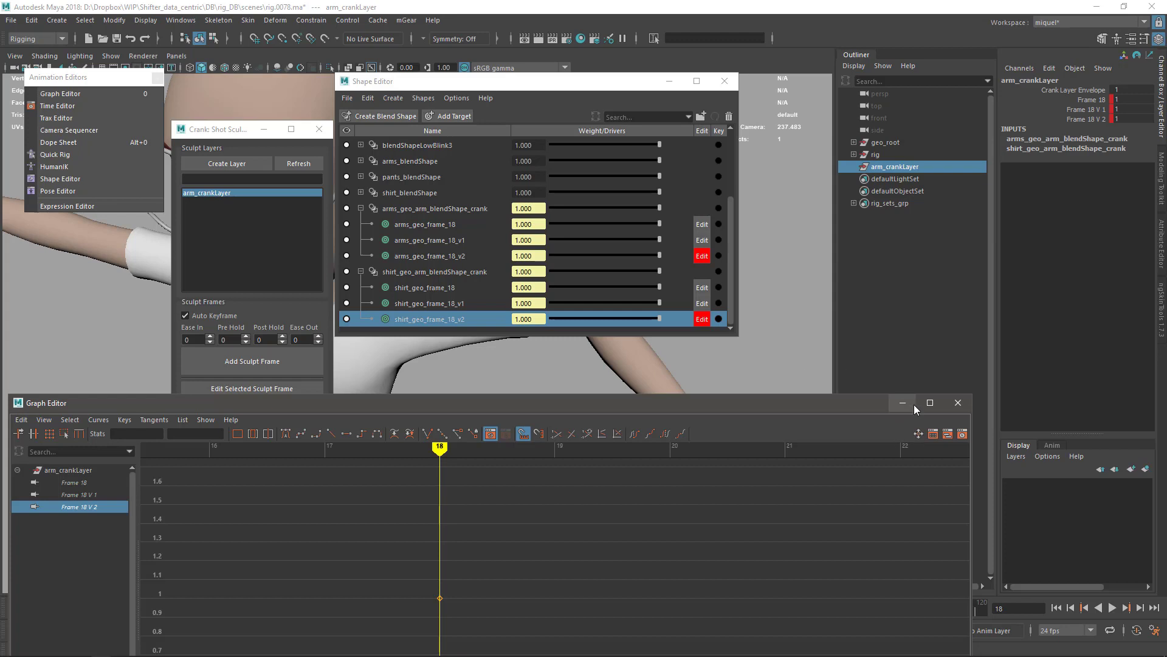
{"action": "left_click", "coordinate": [957, 403]}
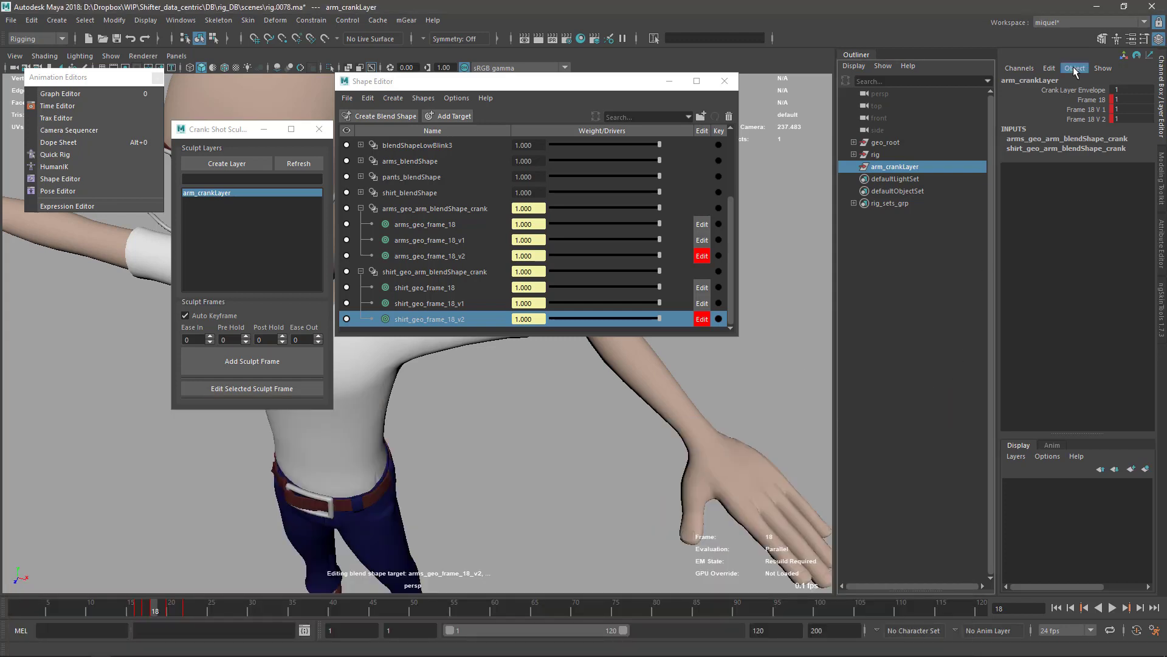
Try scrubbing the Frame 18 V 1 channel of arm_crankLayer, undo the change, and highlight the Frame 18 V 2 channel
{"action": "left_click_drag", "start_coordinate": [644, 84], "coordinate": [218, 347]}
{"action": "left_click", "coordinate": [1088, 110]}
{"action": "middle_click_drag", "start_coordinate": [565, 265], "coordinate": [508, 278]}
{"action": "key", "text": "ctrl+z"}
{"action": "middle_click_drag", "start_coordinate": [494, 359], "coordinate": [522, 284], "text": "alt"}
{"action": "left_click", "coordinate": [1094, 119]}
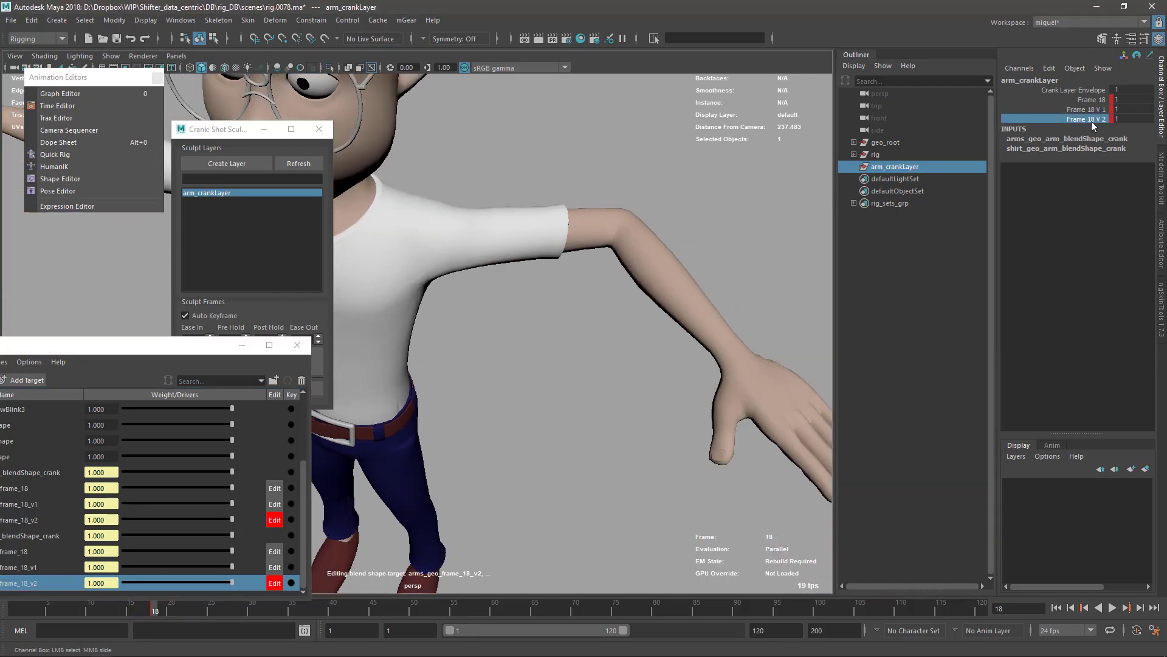
Toggle shirt_blendShape off and back on in the Shape Editor and inspect its corrective arm targets
{"action": "left_click_drag", "start_coordinate": [170, 350], "coordinate": [292, 175]}
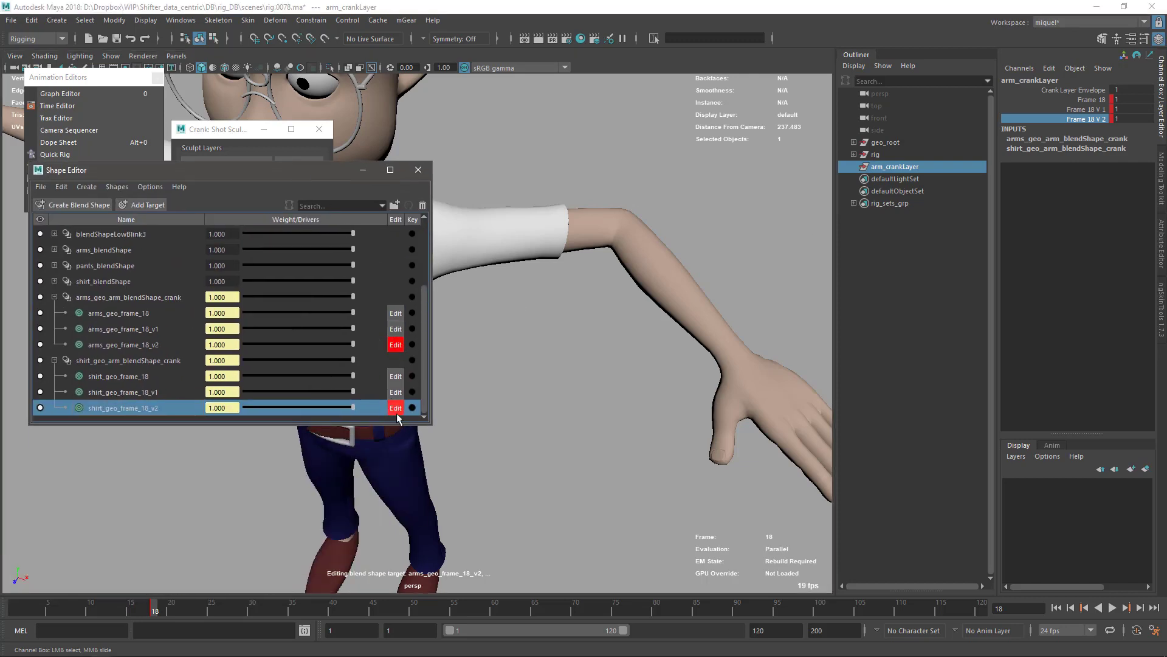
{"action": "left_click_drag", "start_coordinate": [334, 169], "coordinate": [327, 254]}
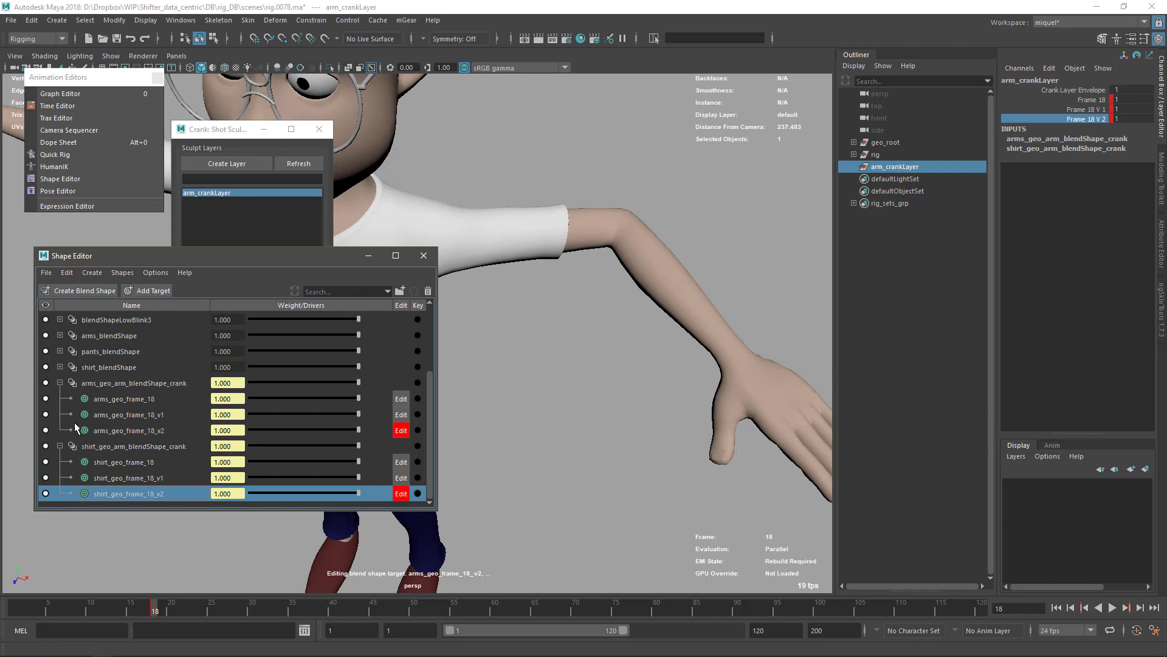
{"action": "left_click", "coordinate": [45, 366]}
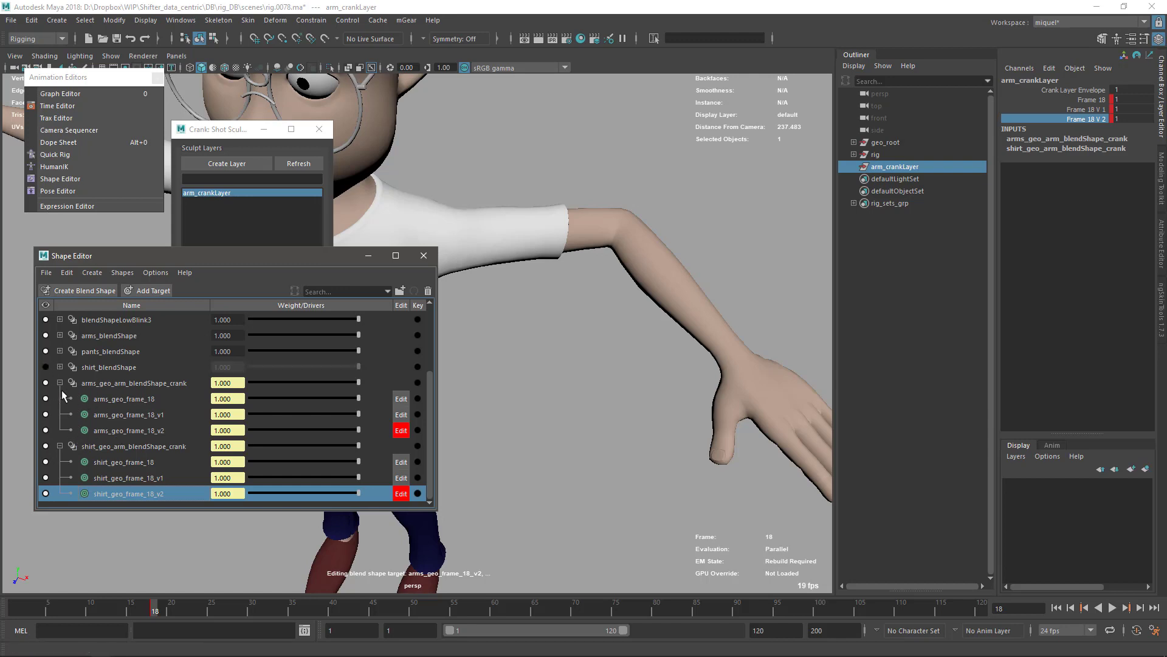
{"action": "left_click", "coordinate": [45, 366]}
{"action": "left_click", "coordinate": [60, 367]}
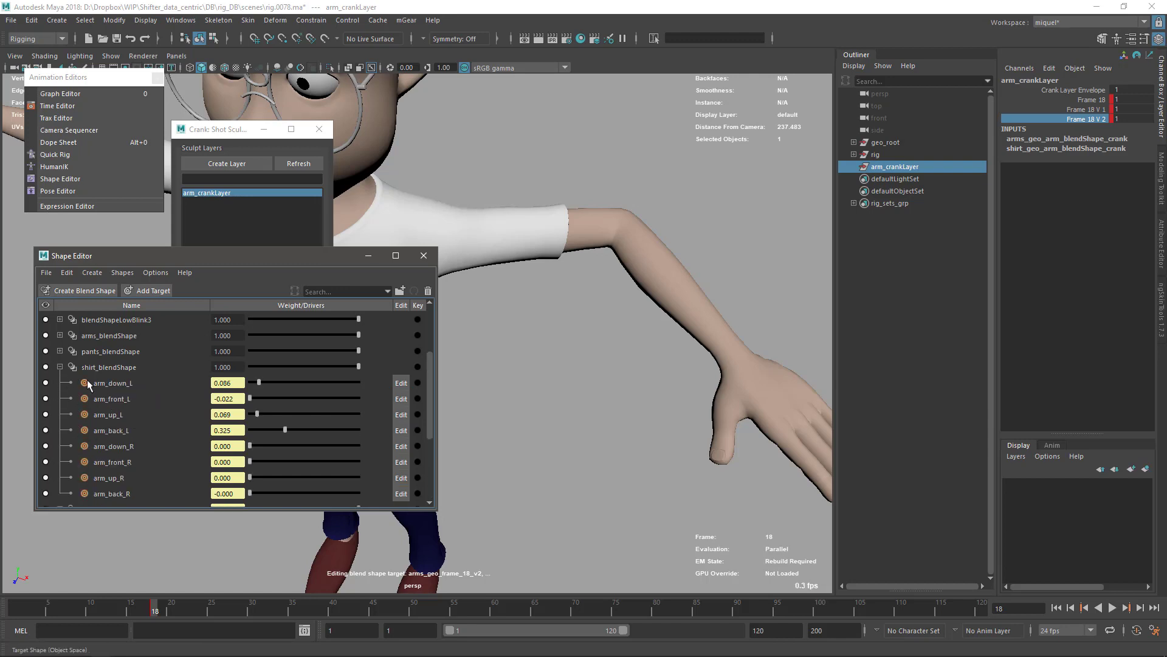
{"action": "left_click", "coordinate": [59, 367]}
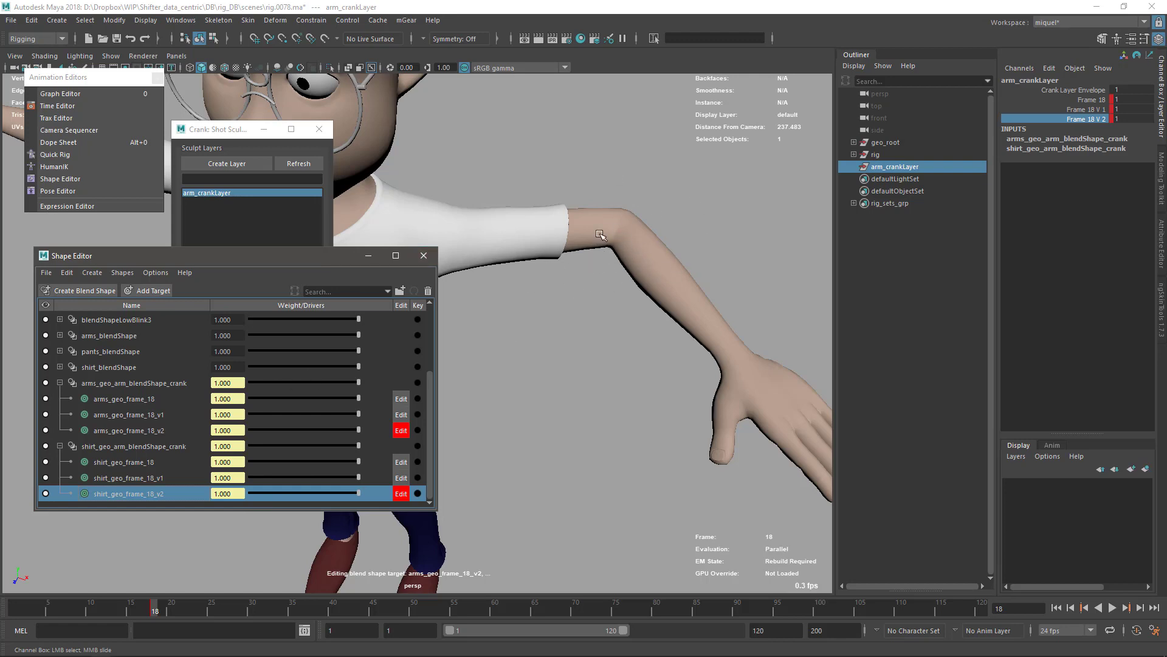
Reframe the character's bent arm and place the Shape Editor so that it leaves the Crank layer list and arm uncovered
{"action": "left_click_drag", "start_coordinate": [325, 260], "coordinate": [326, 293]}
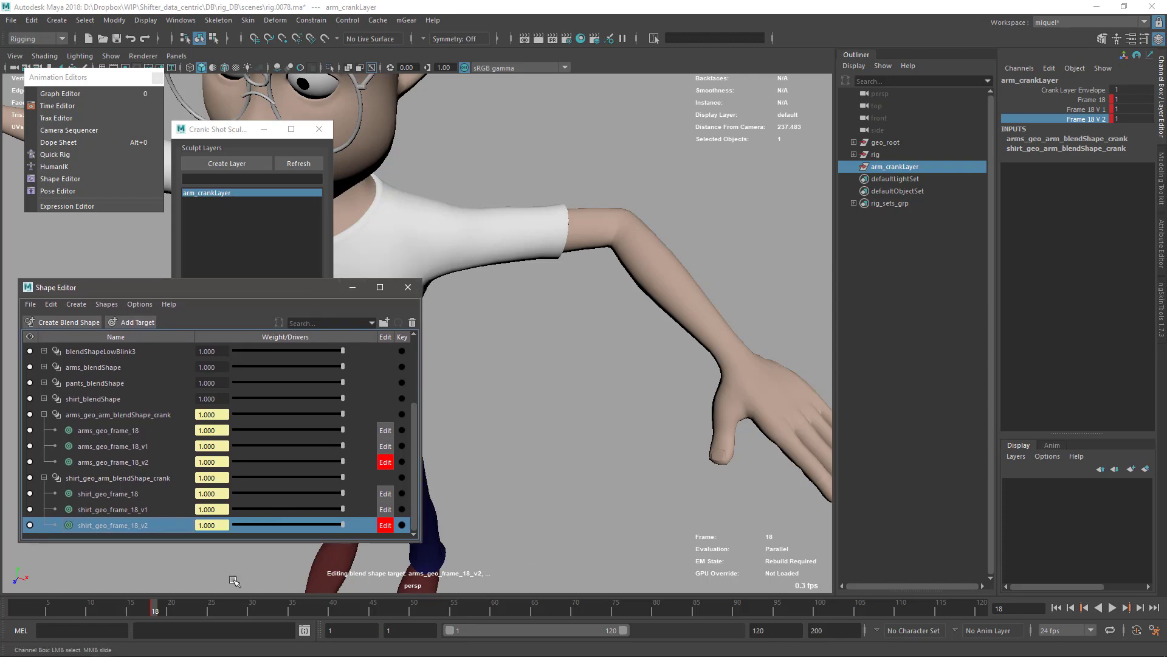
{"action": "left_click", "coordinate": [351, 289]}
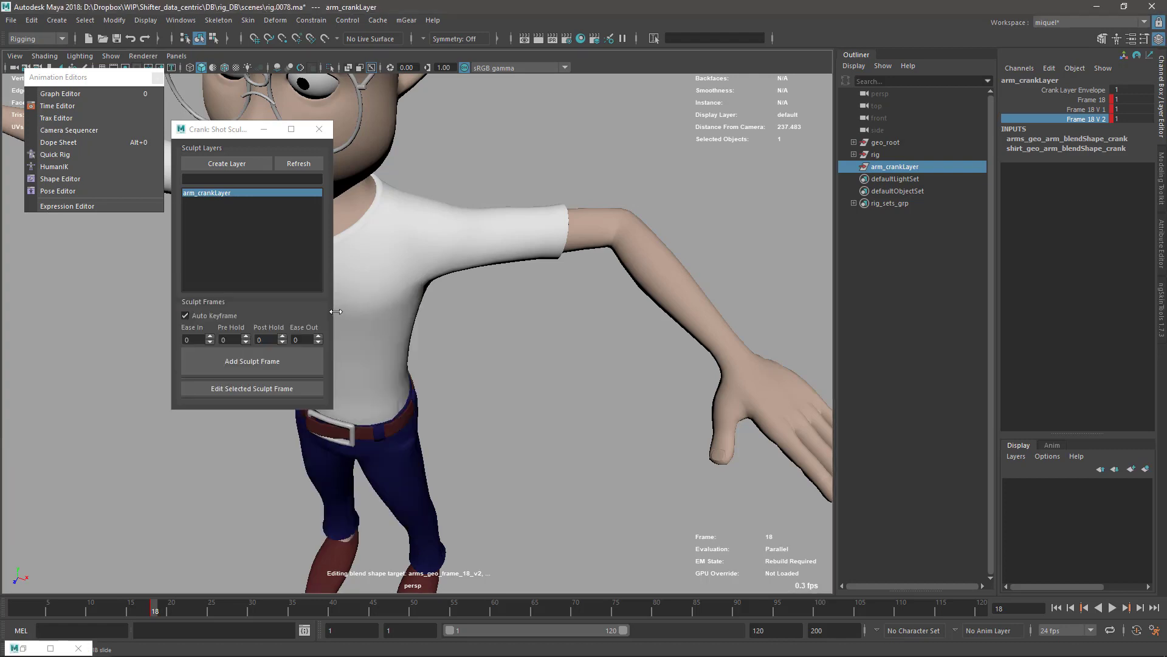
{"action": "left_click_drag", "start_coordinate": [597, 292], "coordinate": [528, 291], "text": "alt"}
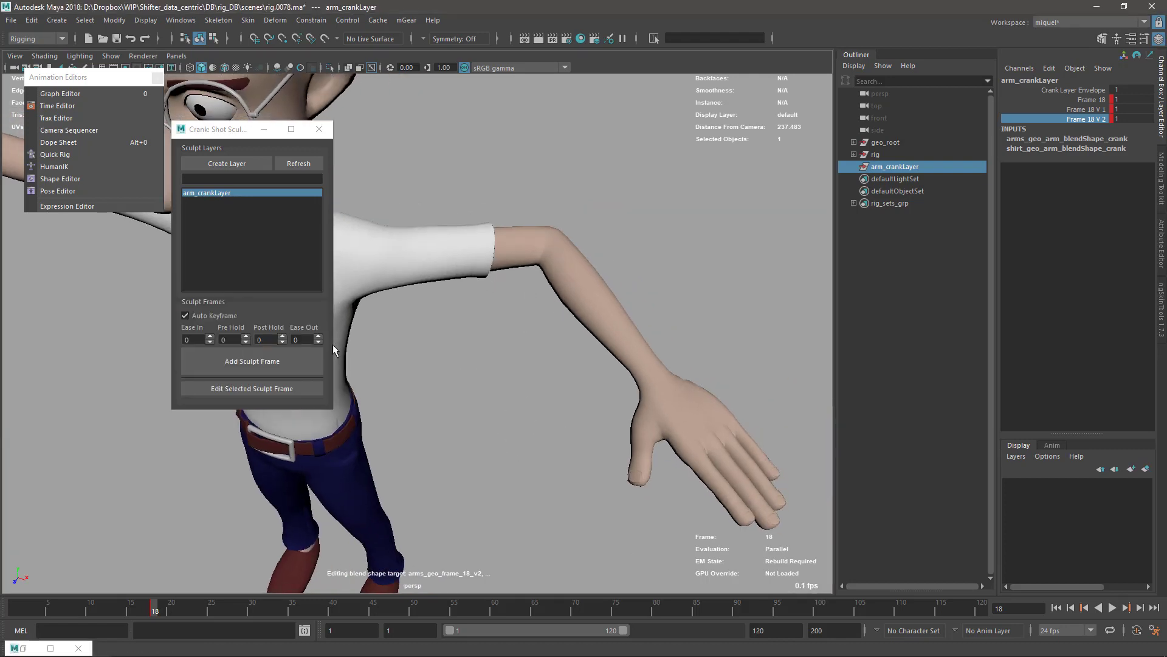
{"action": "left_click", "coordinate": [231, 206]}
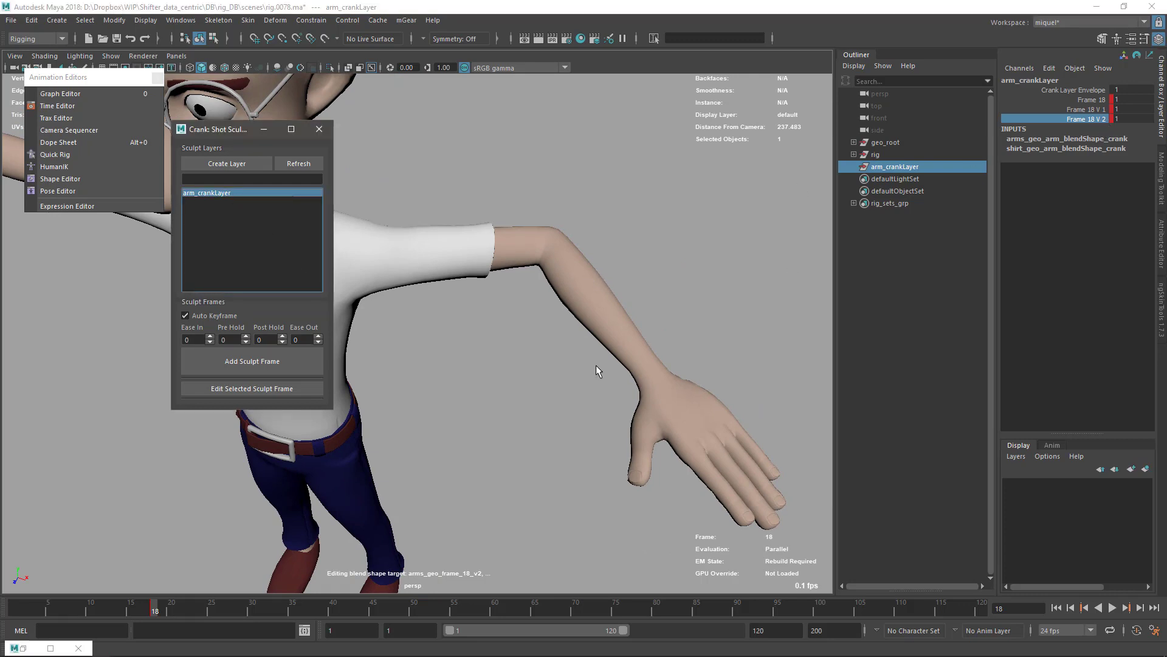
{"action": "left_click", "coordinate": [21, 648]}
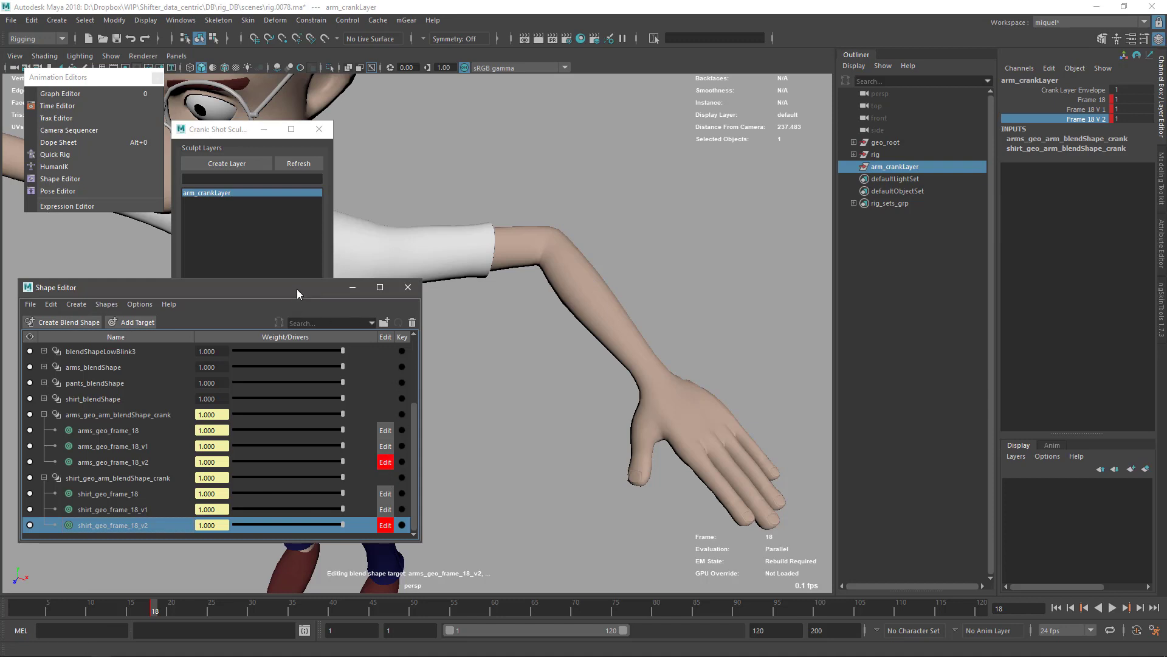
{"action": "left_click_drag", "start_coordinate": [297, 289], "coordinate": [229, 385]}
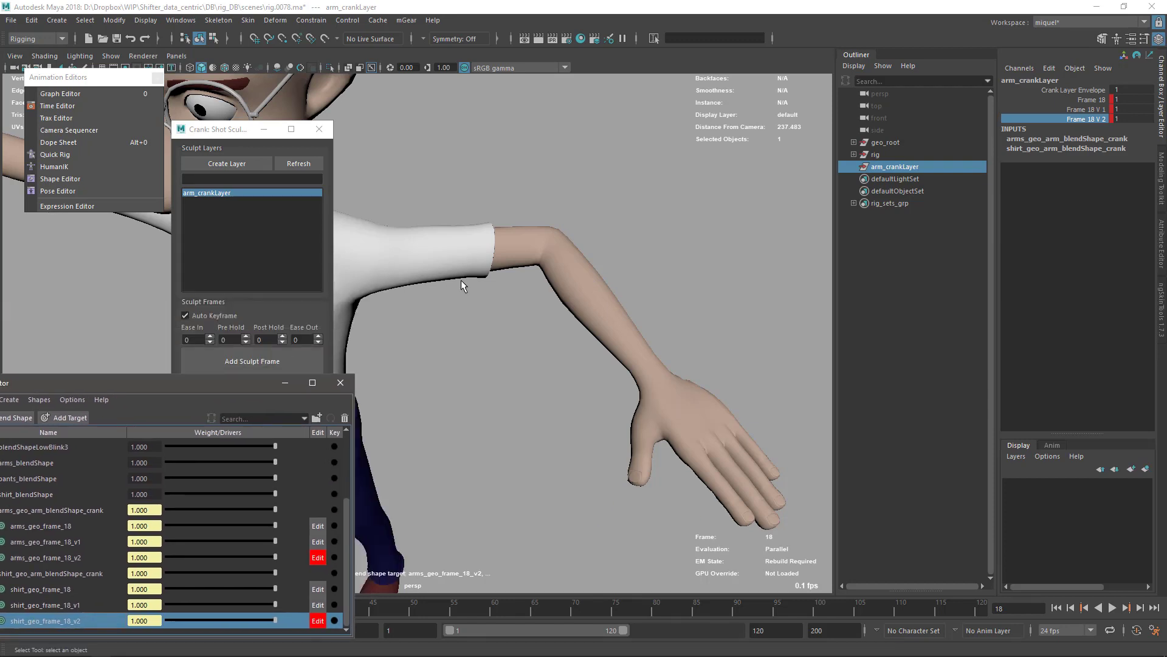
Select the member meshes of arm_crankLayer and activate the Grab Tool for sculpting
{"action": "right_click", "coordinate": [239, 192]}
{"action": "left_click", "coordinate": [275, 201]}
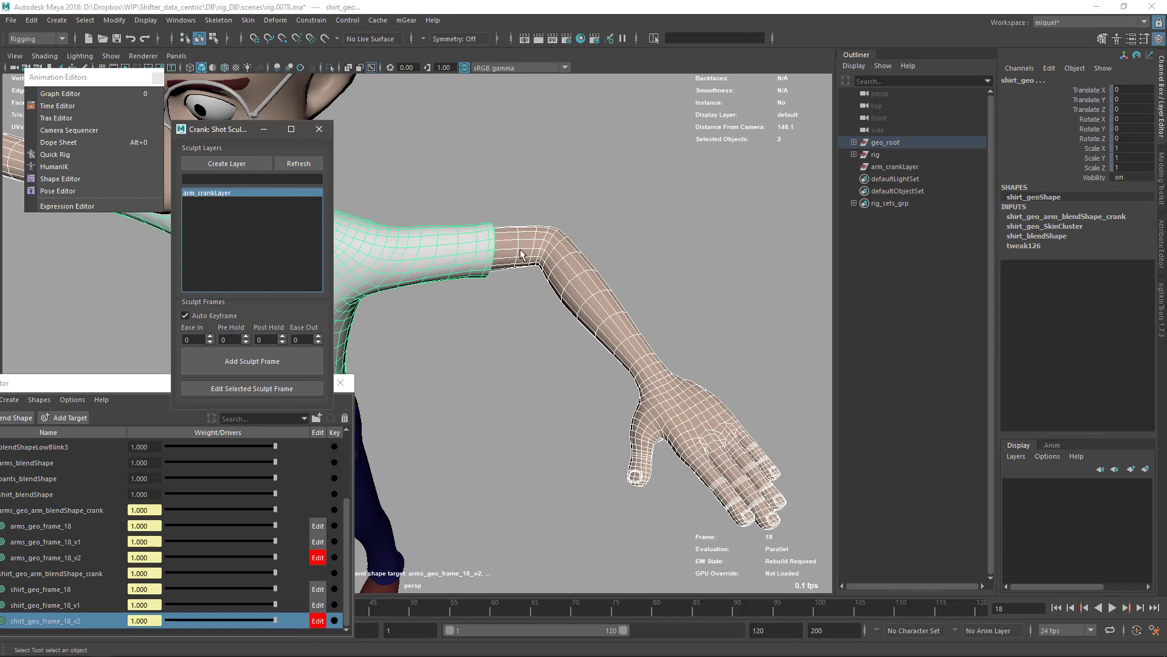
{"action": "key", "text": "y"}
{"action": "left_click", "coordinate": [497, 246]}
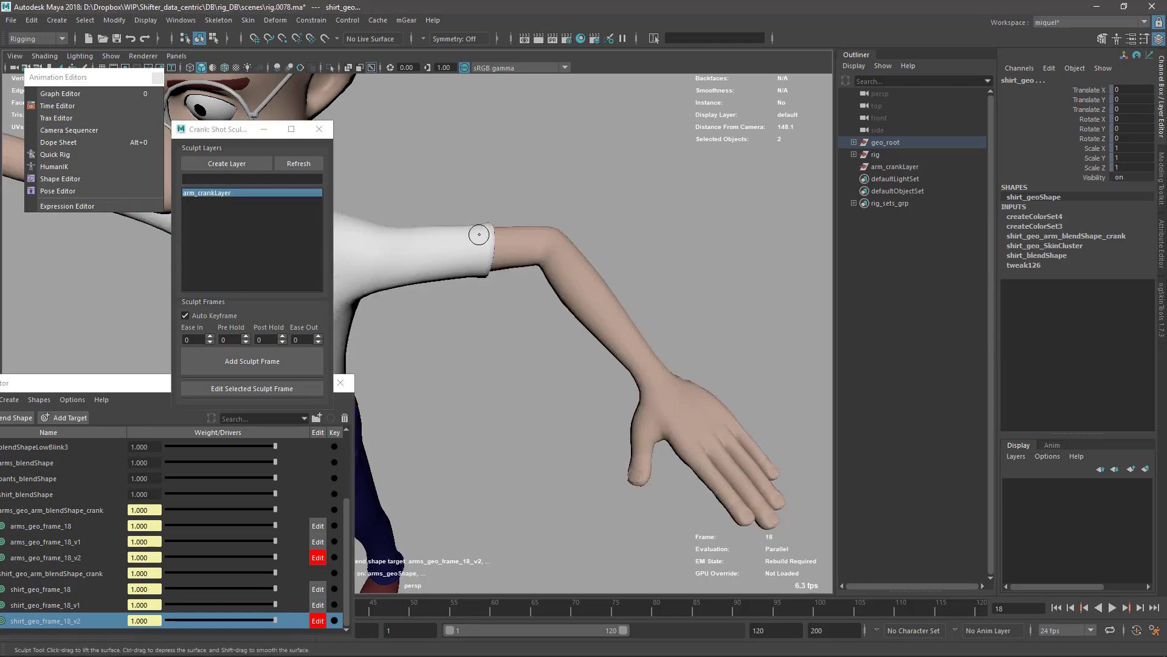
{"action": "right_click", "coordinate": [486, 253]}
{"action": "right_click", "coordinate": [488, 252]}
Enlarge the Grab brush to a size of about 12 and pull the sleeve cuff and upper arm into a thicker shape
{"action": "key", "text": "b"}
{"action": "left_click_drag", "start_coordinate": [490, 246], "coordinate": [537, 247]}
{"action": "mouse_move", "coordinate": [505, 250]}
{"action": "right_mouse_down"}
{"action": "mouse_move", "coordinate": [505, 221]}
{"action": "mouse_move", "coordinate": [503, 253]}
{"action": "mouse_move", "coordinate": [560, 255]}
{"action": "right_mouse_up"}
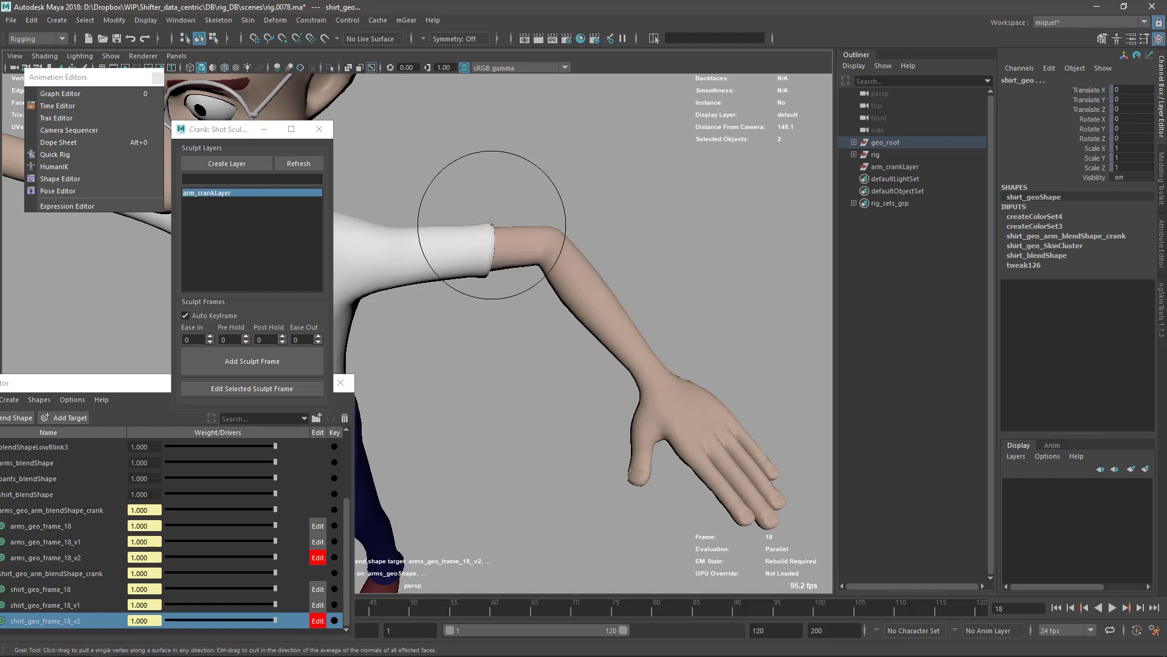
{"action": "mouse_move", "coordinate": [493, 226]}
{"action": "left_mouse_down"}
{"action": "mouse_move", "coordinate": [556, 231]}
{"action": "mouse_move", "coordinate": [564, 216]}
{"action": "left_mouse_up"}
{"action": "left_click_drag", "start_coordinate": [538, 255], "coordinate": [486, 286]}
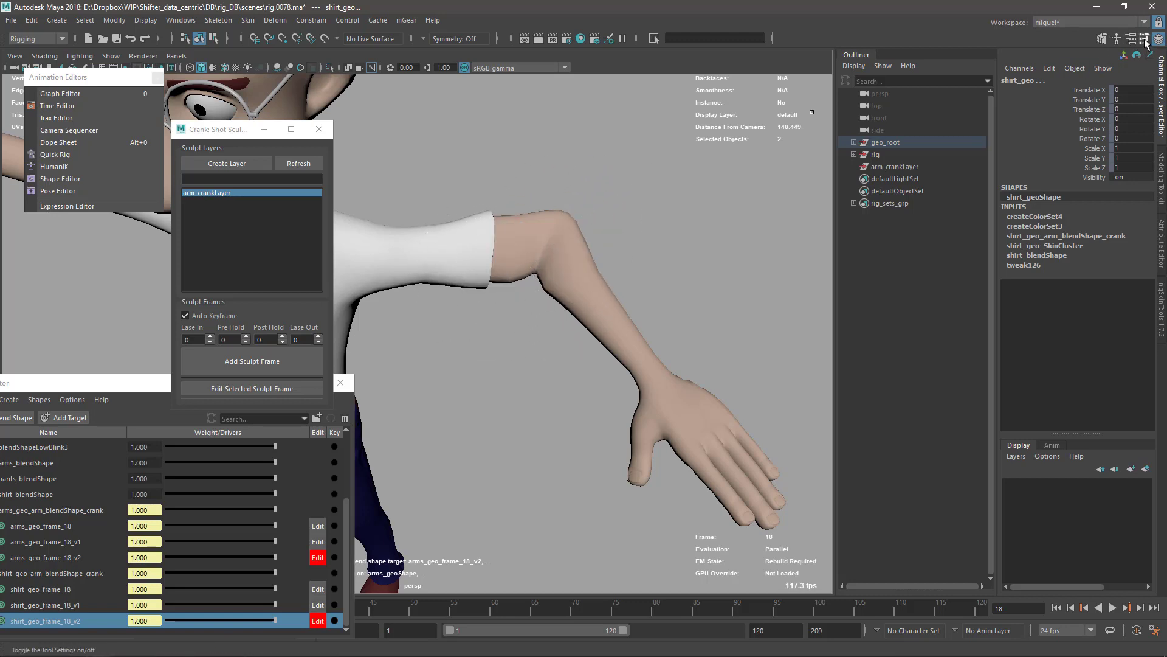
Turn on the wireframe display in the Grab Tool's settings
{"action": "left_click", "coordinate": [1144, 39]}
{"action": "left_click", "coordinate": [183, 348]}
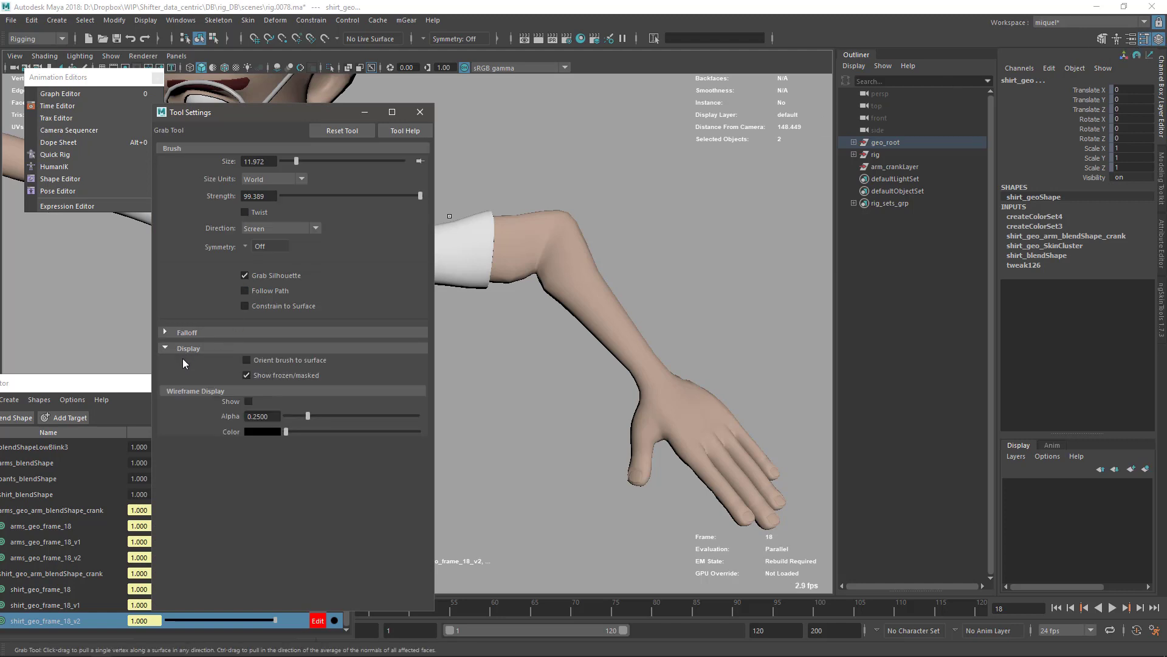
{"action": "left_click", "coordinate": [249, 402]}
{"action": "left_click", "coordinate": [419, 112]}
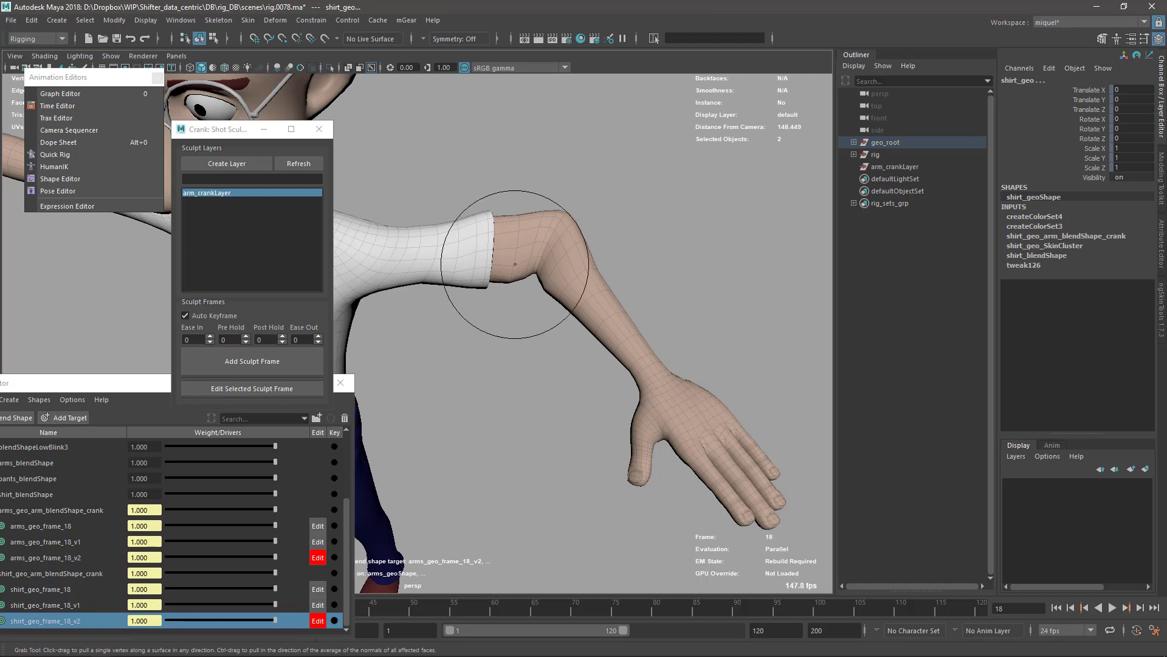
Grab and pull the sleeve, elbow and forearm outward to bulk up the arm's shape
{"action": "mouse_move", "coordinate": [538, 259]}
{"action": "left_mouse_down"}
{"action": "mouse_move", "coordinate": [530, 288]}
{"action": "mouse_move", "coordinate": [473, 297]}
{"action": "mouse_move", "coordinate": [470, 275]}
{"action": "left_mouse_up"}
{"action": "left_click_drag", "start_coordinate": [534, 295], "coordinate": [505, 296], "text": "shift"}
{"action": "mouse_move", "coordinate": [484, 224]}
{"action": "left_mouse_down"}
{"action": "mouse_move", "coordinate": [507, 212]}
{"action": "mouse_move", "coordinate": [571, 228]}
{"action": "left_mouse_up"}
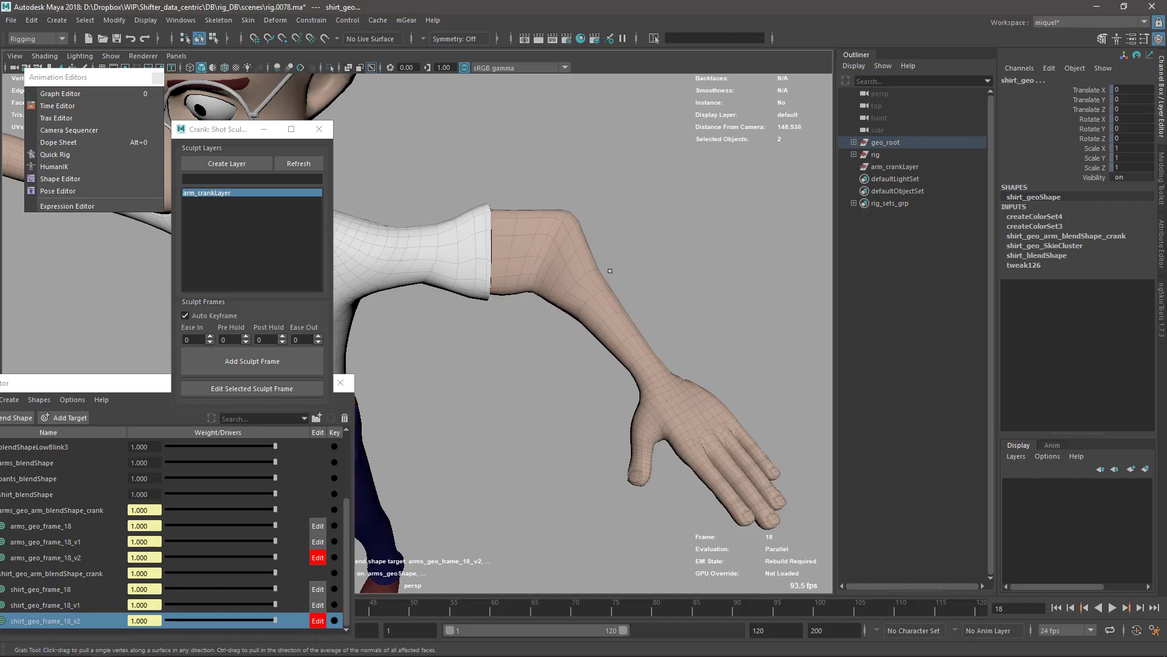
{"action": "mouse_move", "coordinate": [595, 284]}
{"action": "left_mouse_down"}
{"action": "mouse_move", "coordinate": [606, 275]}
{"action": "mouse_move", "coordinate": [550, 310]}
{"action": "left_mouse_up"}
{"action": "left_click_drag", "start_coordinate": [418, 280], "coordinate": [428, 289]}
{"action": "left_click_drag", "start_coordinate": [430, 236], "coordinate": [434, 217]}
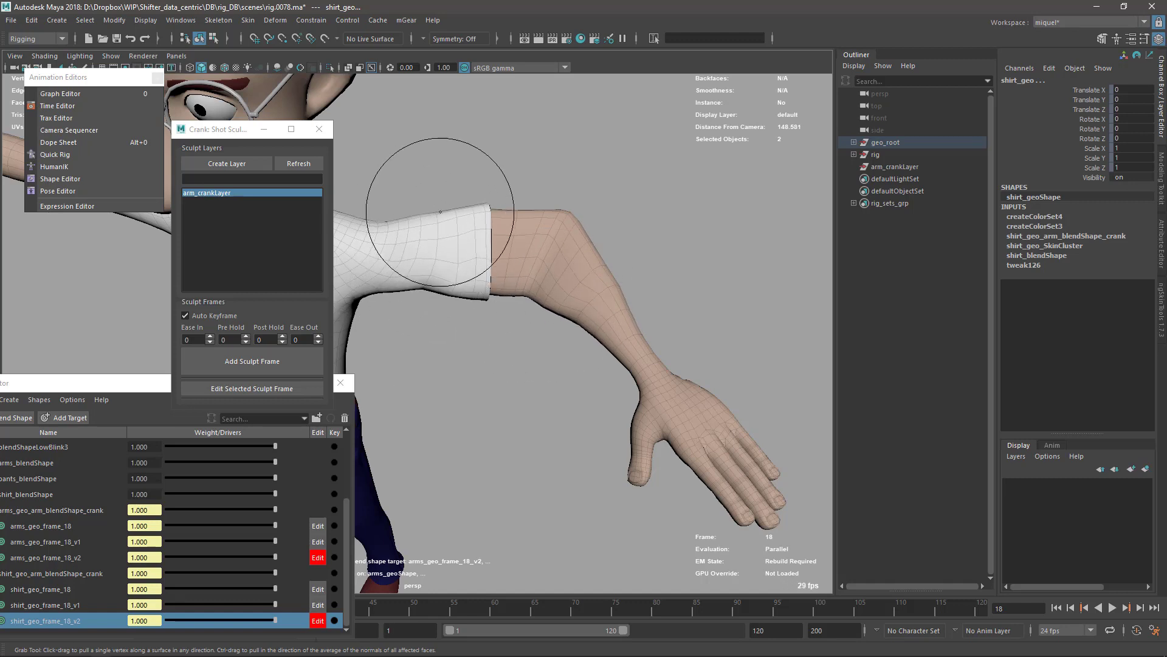
{"action": "left_click_drag", "start_coordinate": [436, 278], "coordinate": [437, 284]}
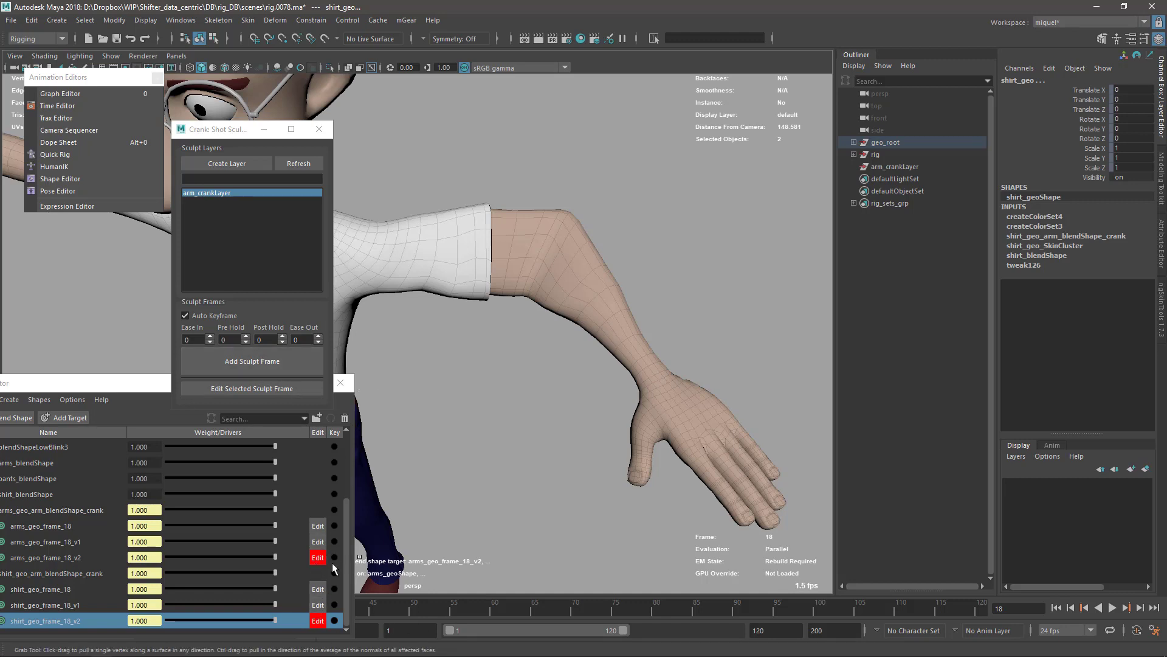
Turn off target editing for all sculpt layers and play the animation to review the sculpted arm
{"action": "left_click_drag", "start_coordinate": [113, 390], "coordinate": [118, 333]}
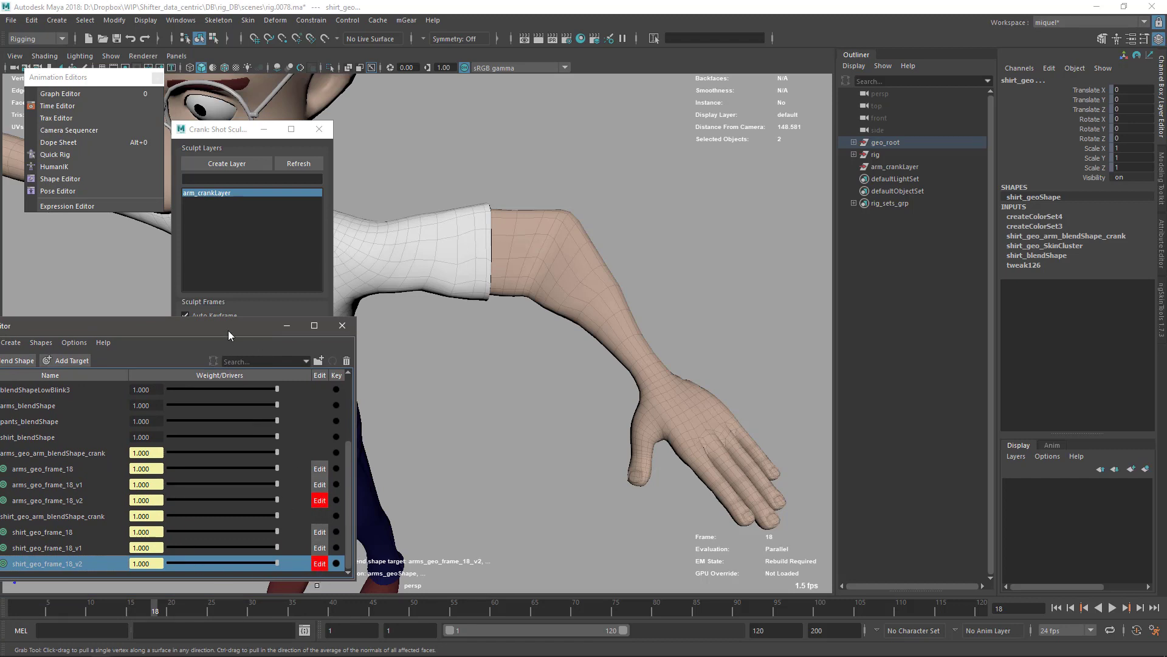
{"action": "left_click_drag", "start_coordinate": [231, 129], "coordinate": [227, 64]}
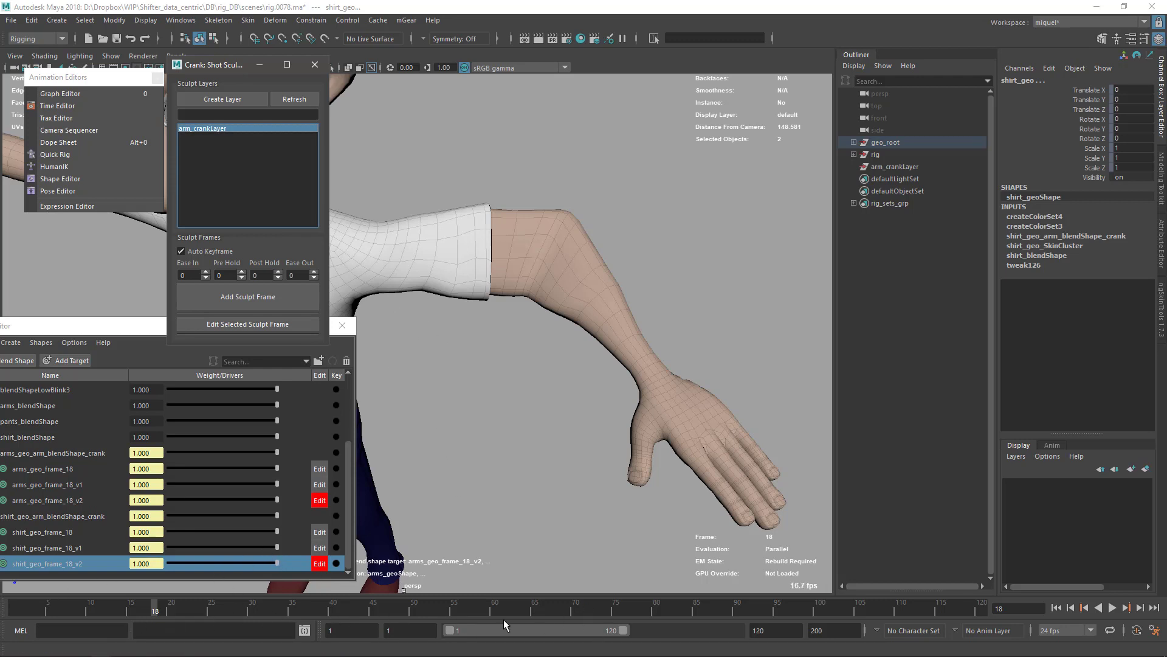
{"action": "right_click", "coordinate": [235, 147]}
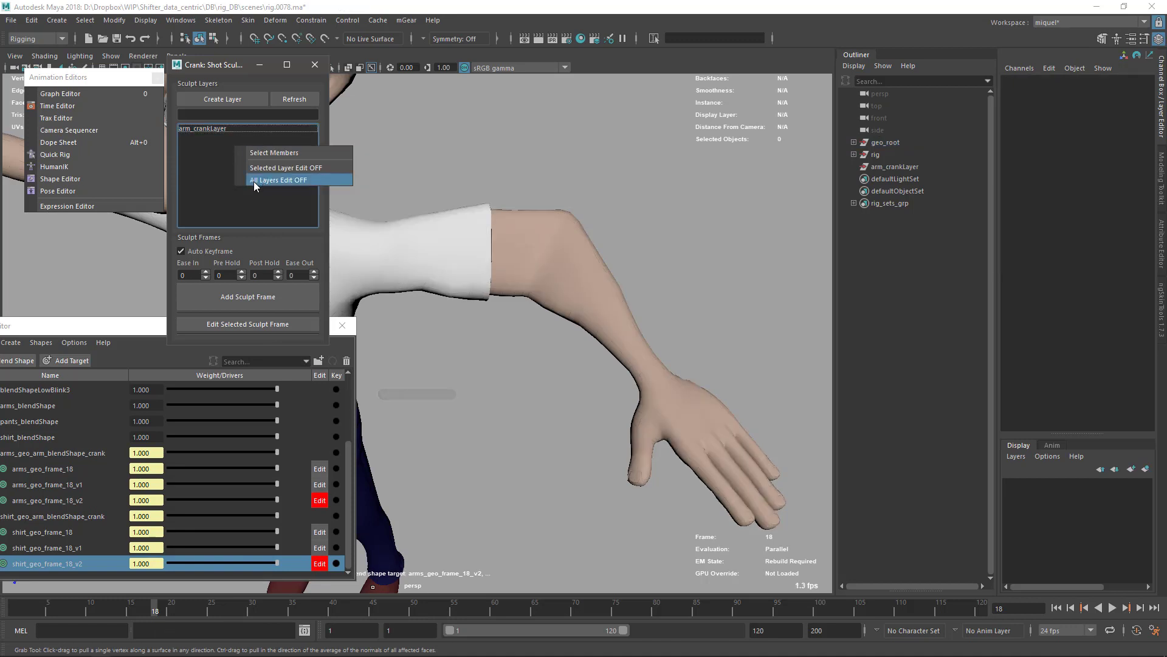
{"action": "left_click", "coordinate": [287, 180]}
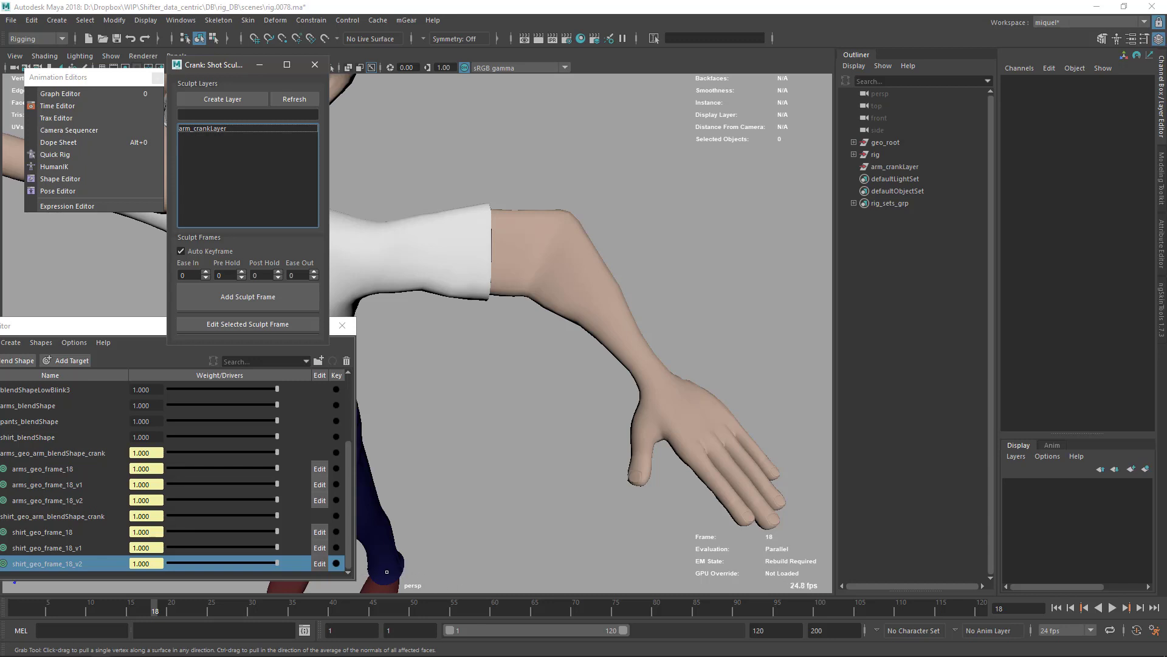
{"action": "left_click_drag", "start_coordinate": [154, 606], "coordinate": [45, 622]}
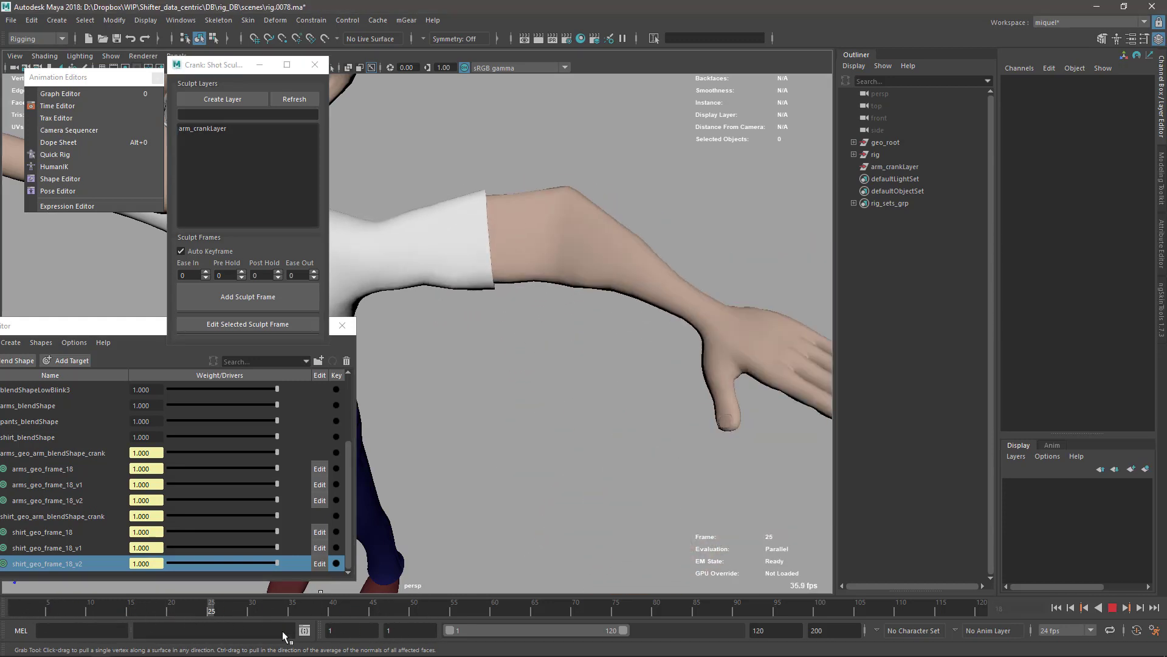
{"action": "key", "text": "alt+v"}
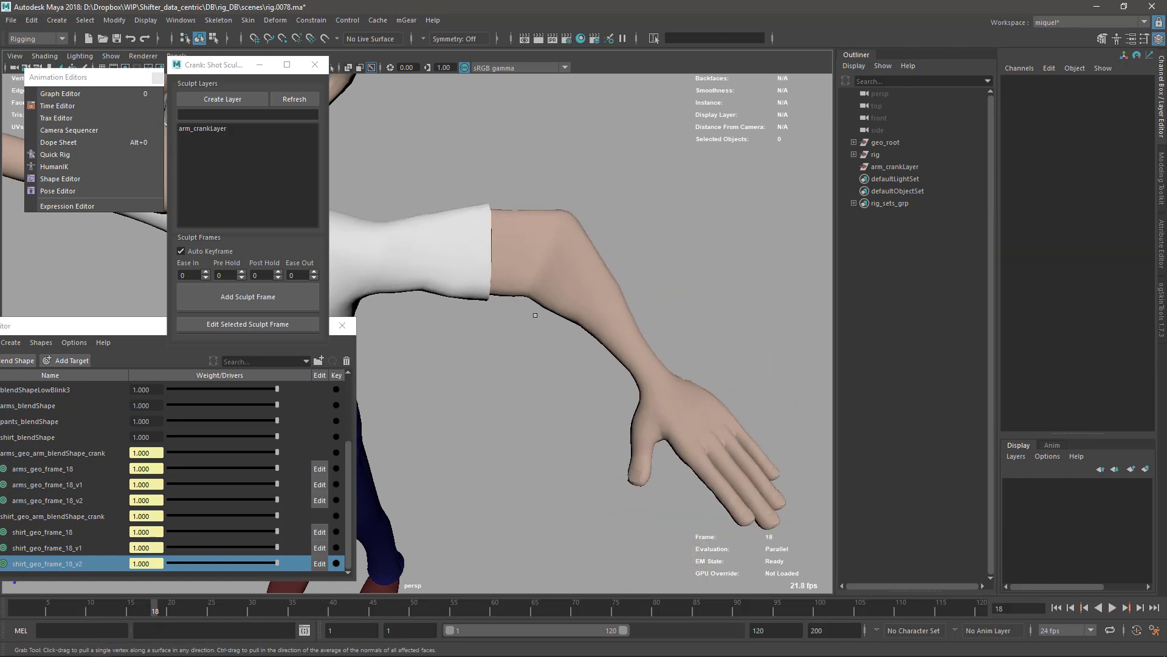
Key arm_crankLayer's Frame 18 V 2 weight at 0 on frame 29
{"action": "left_click", "coordinate": [207, 128]}
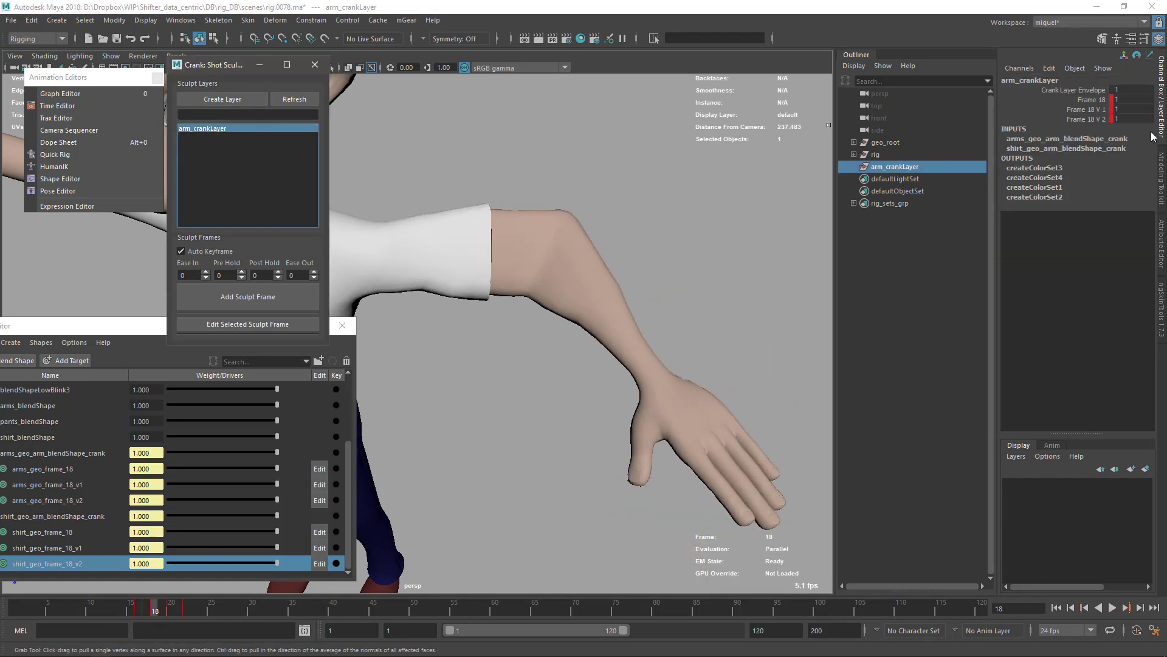
{"action": "left_click", "coordinate": [1090, 119]}
{"action": "middle_click_drag", "start_coordinate": [709, 242], "coordinate": [760, 244]}
{"action": "mouse_move", "coordinate": [233, 597]}
{"action": "left_mouse_down"}
{"action": "mouse_move", "coordinate": [214, 601]}
{"action": "mouse_move", "coordinate": [243, 602]}
{"action": "left_mouse_up"}
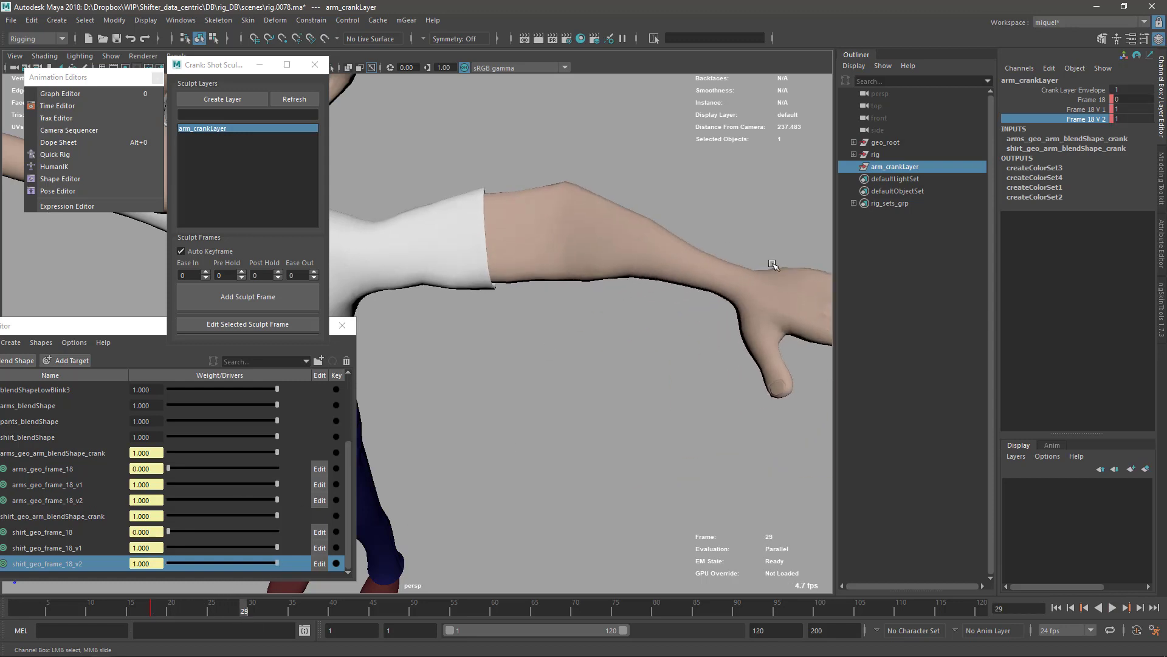
{"action": "right_click", "coordinate": [1064, 132]}
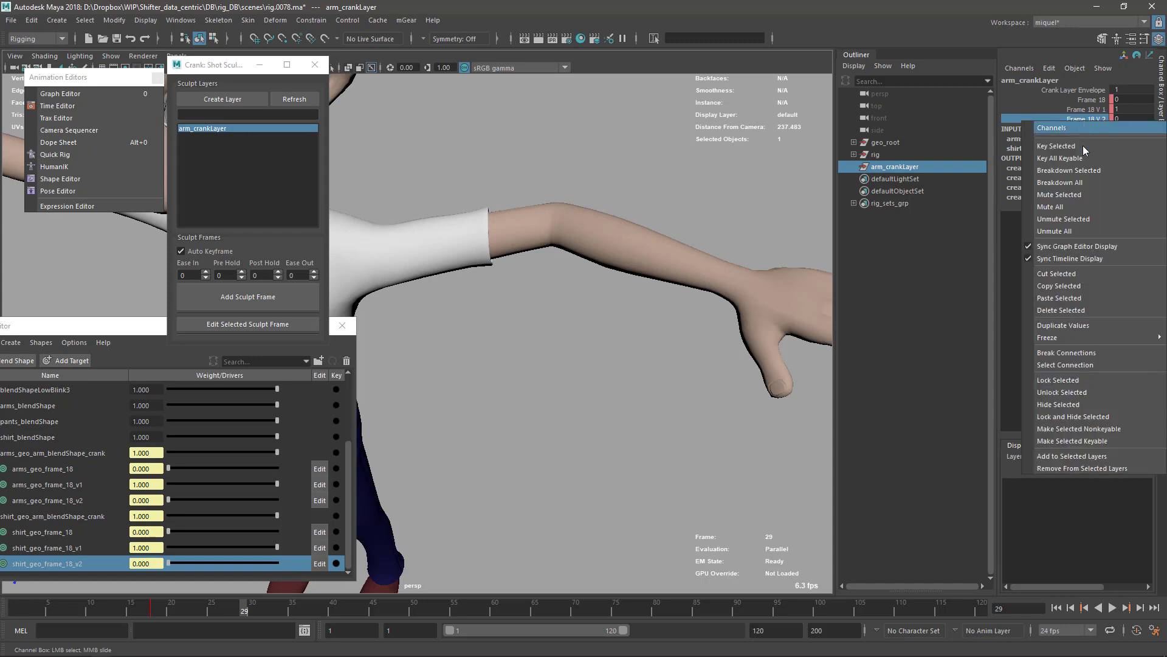
{"action": "left_click", "coordinate": [1085, 144]}
Key arm_crankLayer's Frame 18 V 2 weight at 0 on frame 9
{"action": "left_click_drag", "start_coordinate": [243, 611], "coordinate": [81, 608]}
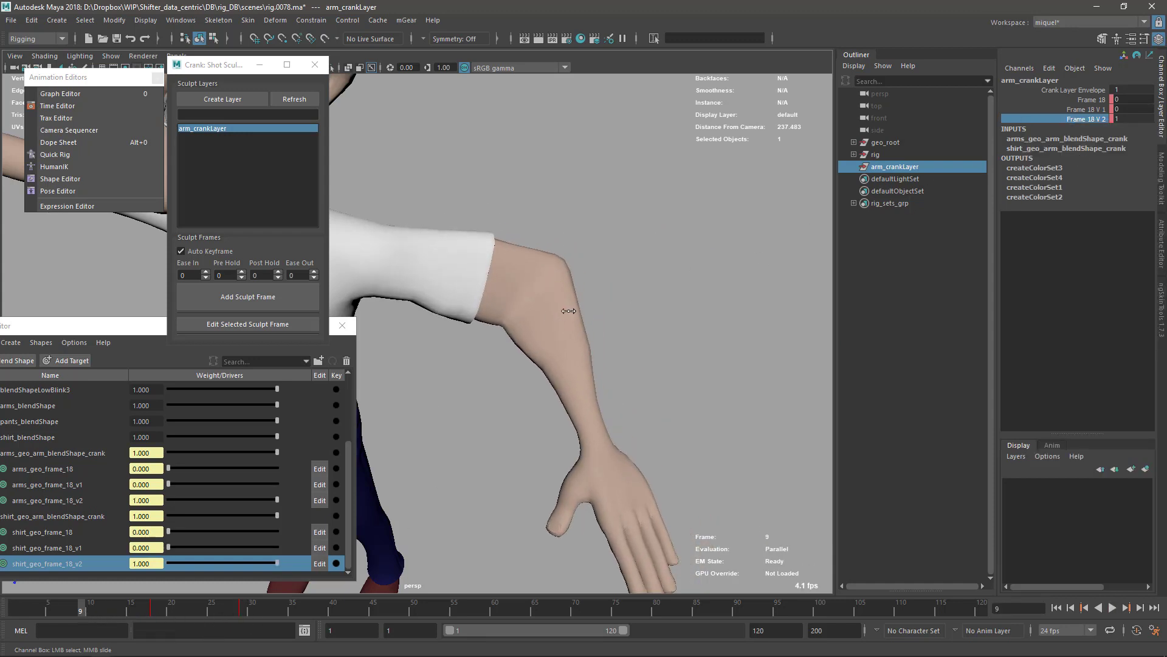
{"action": "middle_click_drag", "start_coordinate": [628, 278], "coordinate": [556, 292]}
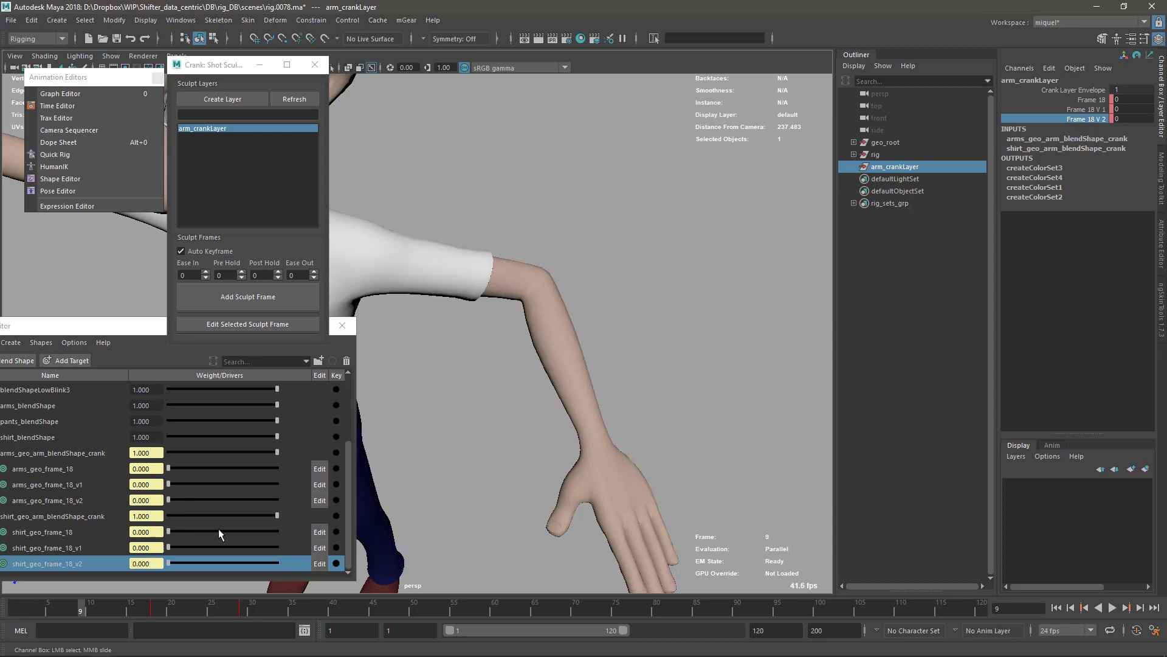
{"action": "right_click", "coordinate": [1081, 127]}
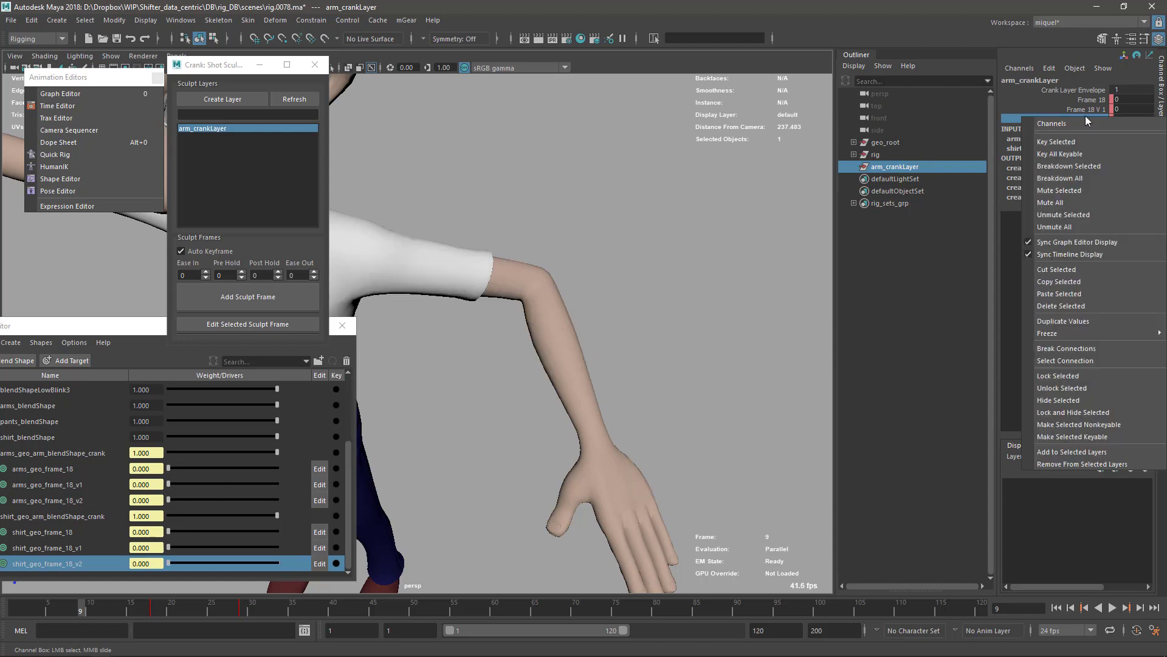
{"action": "mouse_move", "coordinate": [1087, 335]}
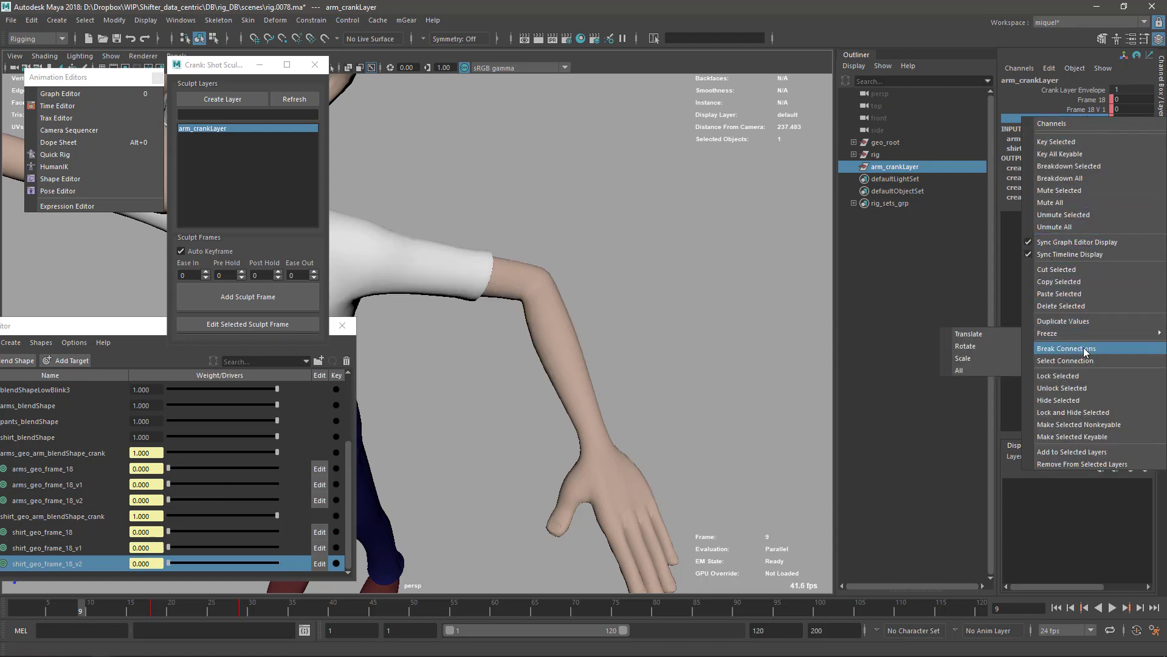
{"action": "left_click", "coordinate": [1056, 141]}
Smooth the Frame 18 V 2 animation curve in the Graph Editor with auto tangents, and close the editor
{"action": "left_click_drag", "start_coordinate": [114, 610], "coordinate": [147, 638]}
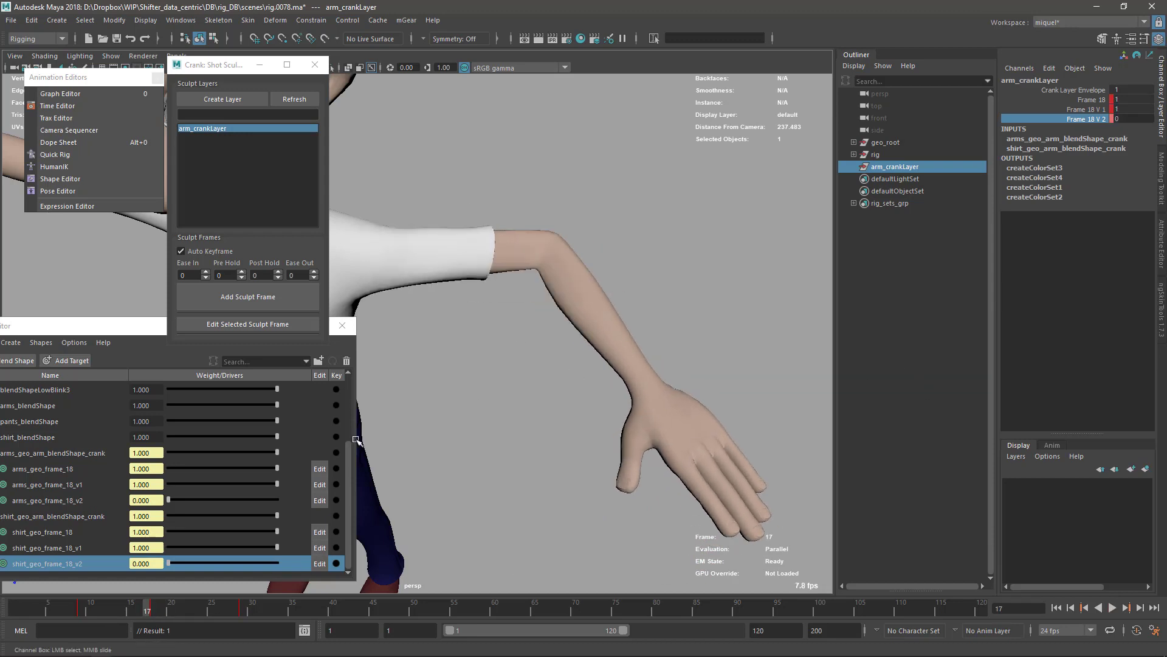
{"action": "key", "text": "0"}
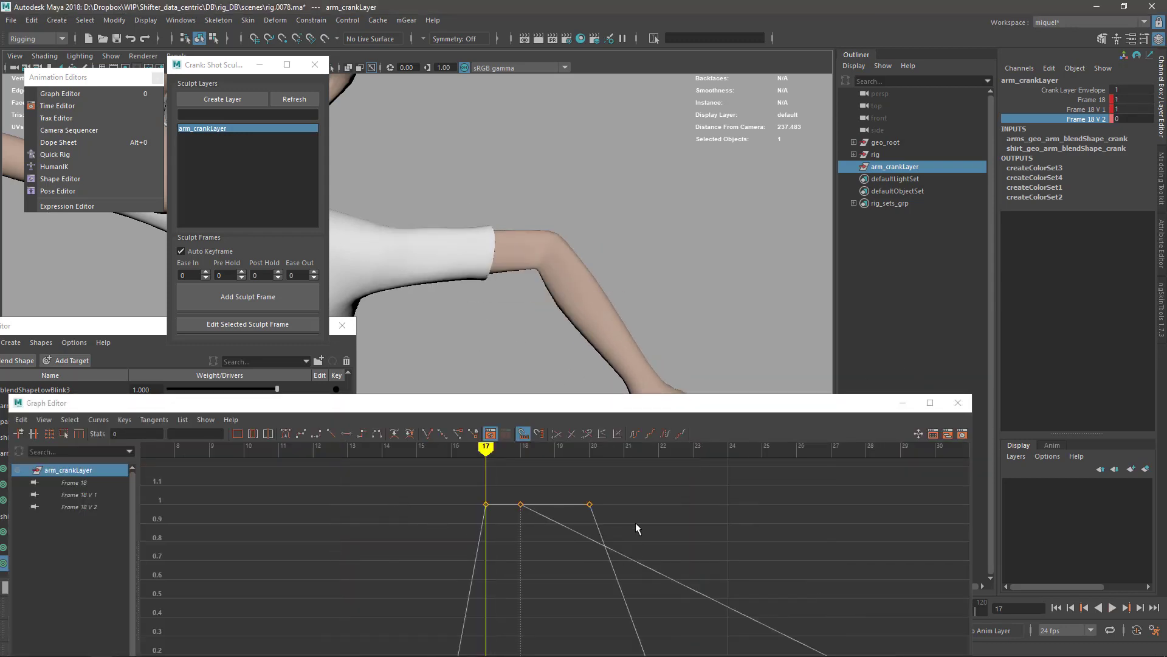
{"action": "left_click_drag", "start_coordinate": [494, 409], "coordinate": [583, 221]}
{"action": "left_click", "coordinate": [178, 319]}
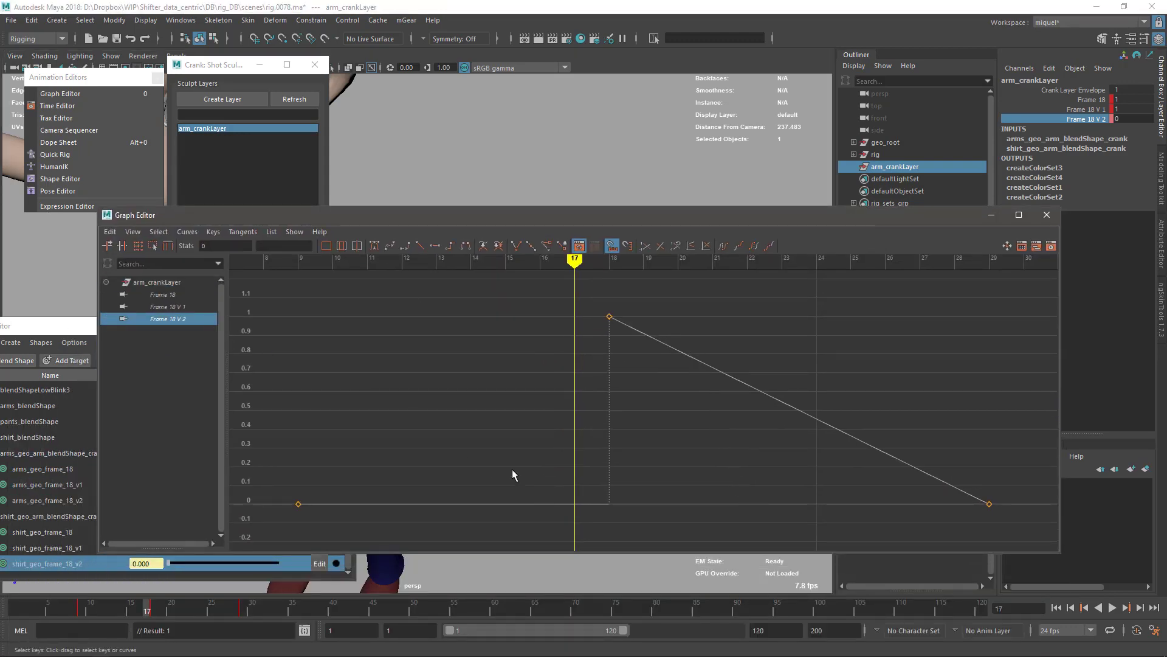
{"action": "left_click", "coordinate": [514, 503]}
{"action": "left_click", "coordinate": [374, 245]}
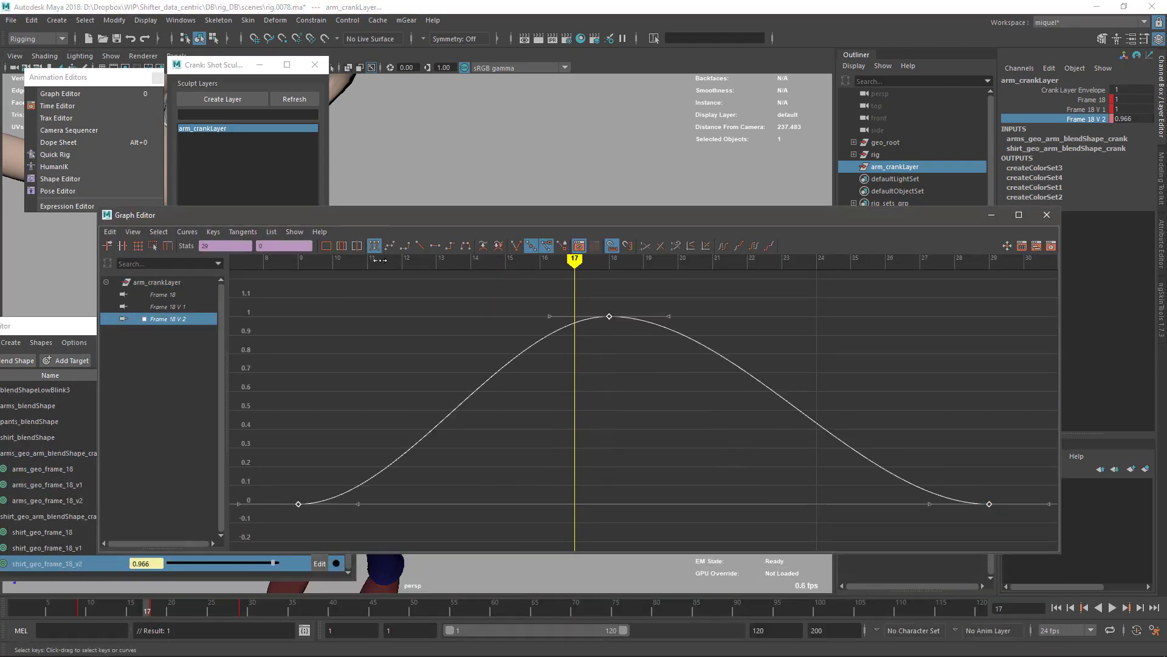
{"action": "left_click", "coordinate": [1047, 215]}
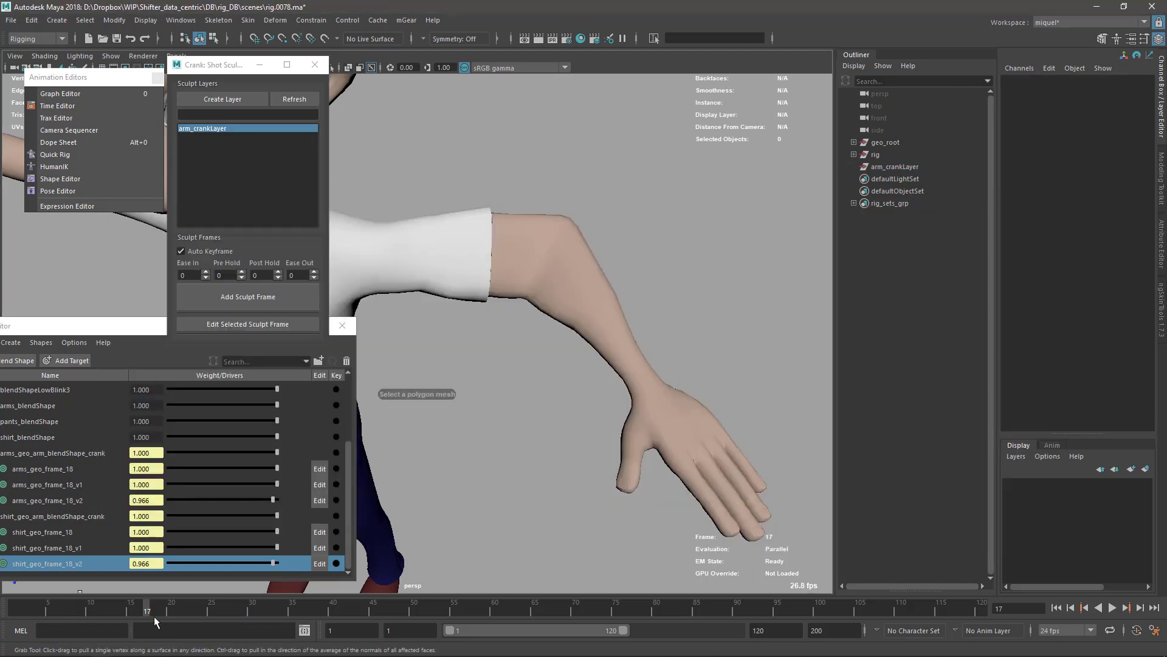
Play and scrub the animation to frame 12 to review how the arm sculpt blends in
{"action": "key", "text": "alt+v"}
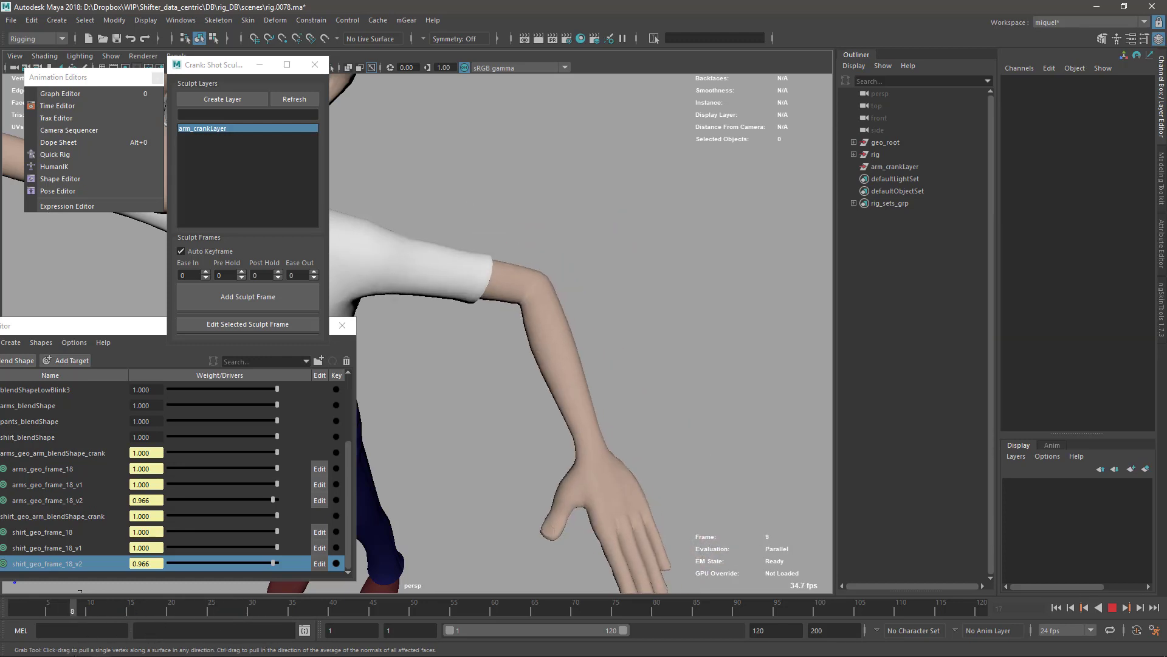
{"action": "left_click_drag", "start_coordinate": [48, 608], "coordinate": [106, 608]}
{"action": "left_click_drag", "start_coordinate": [547, 495], "coordinate": [584, 436], "text": "alt"}
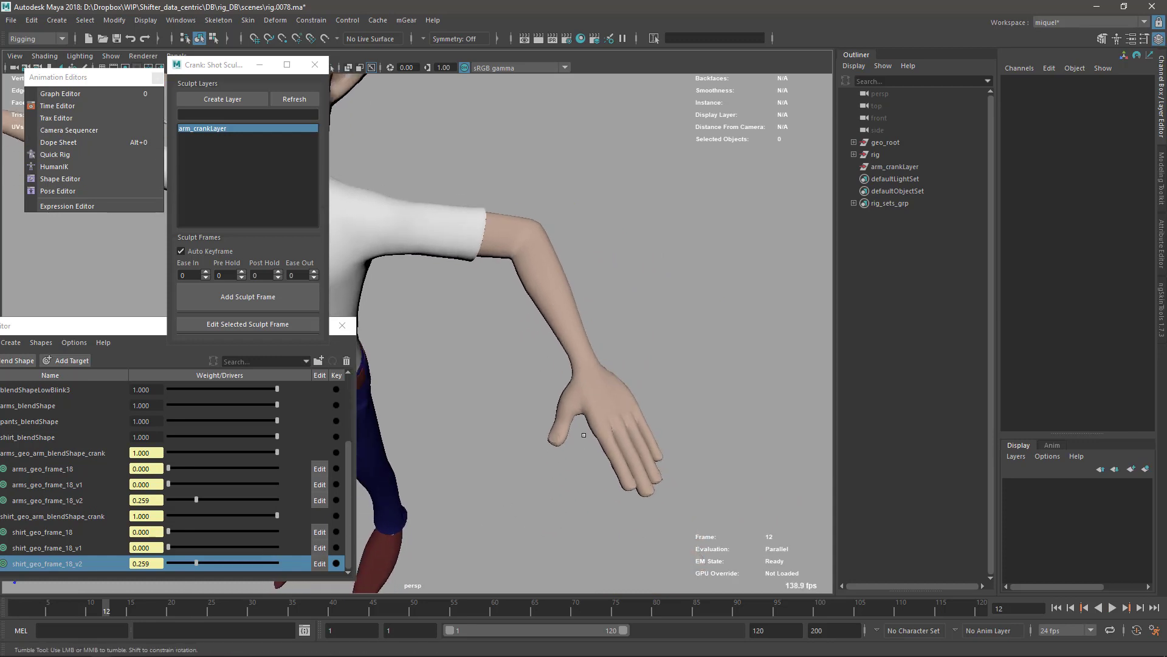
{"action": "middle_click_drag", "start_coordinate": [483, 290], "coordinate": [532, 346], "text": "alt"}
{"action": "left_click_drag", "start_coordinate": [85, 327], "coordinate": [83, 323]}
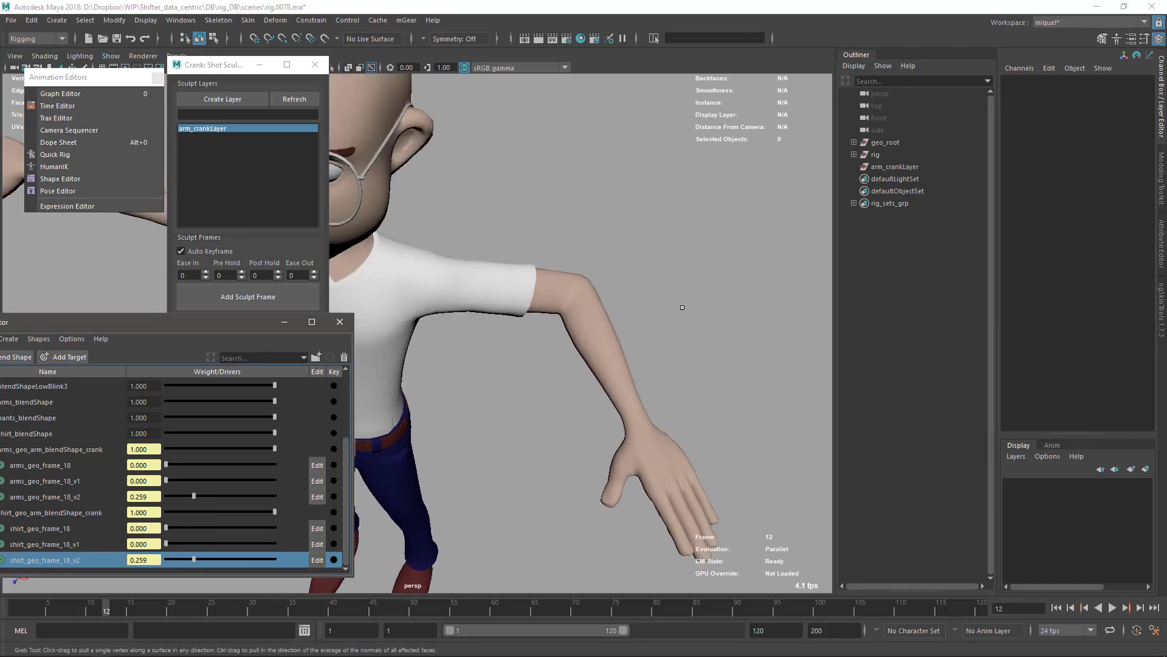
Select the shirt mesh and inspect the target weights of shirt_geo_arm_blendShape_crank beside the Shape Editor's list
{"action": "left_click_drag", "start_coordinate": [577, 256], "coordinate": [525, 324]}
{"action": "key", "text": "q"}
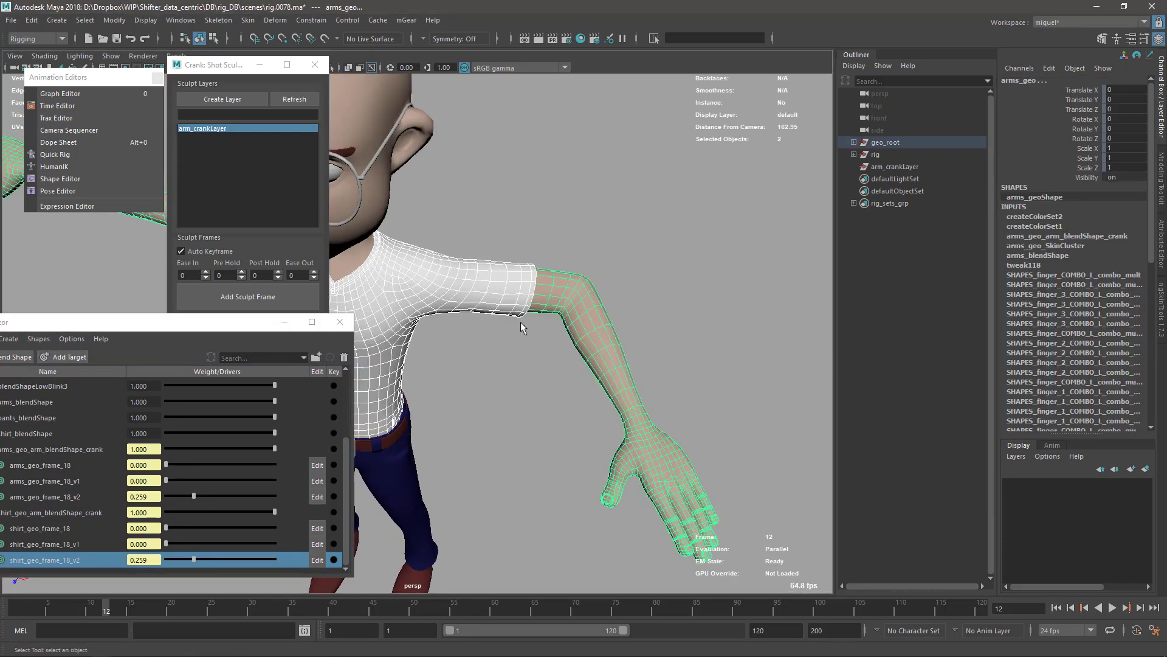
{"action": "left_click", "coordinate": [480, 326]}
{"action": "left_click", "coordinate": [446, 257]}
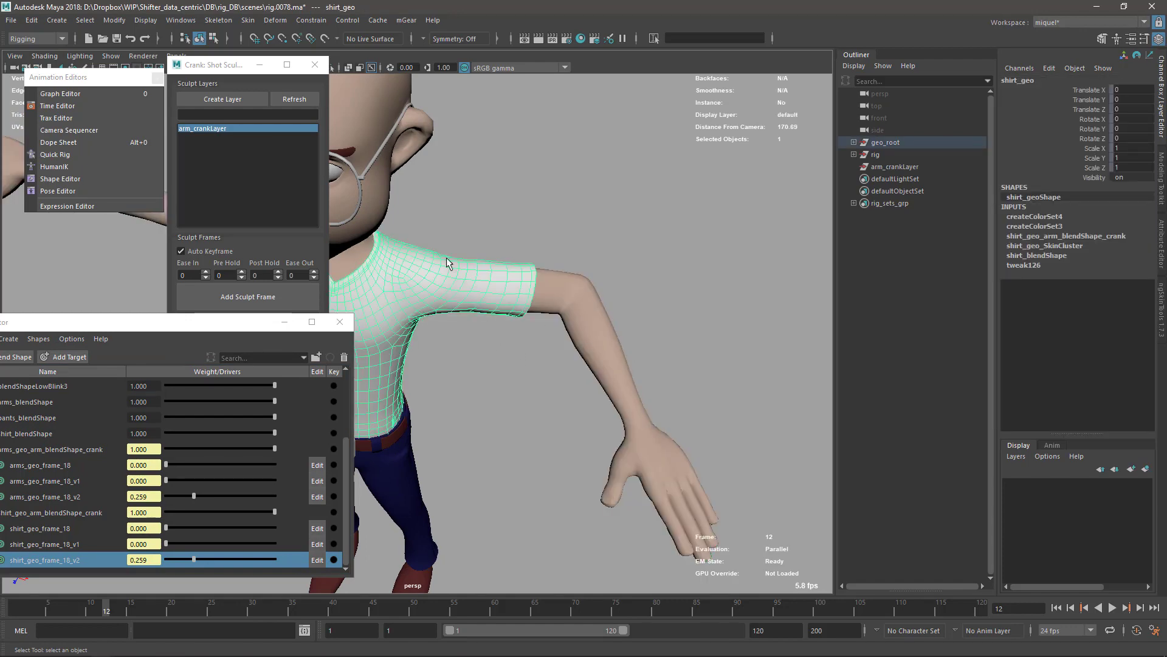
{"action": "left_click", "coordinate": [553, 320]}
{"action": "left_click", "coordinate": [527, 313]}
{"action": "left_click", "coordinate": [527, 314]}
{"action": "left_click", "coordinate": [483, 311]}
{"action": "left_click", "coordinate": [493, 318]}
{"action": "left_click", "coordinate": [469, 314]}
{"action": "left_click", "coordinate": [527, 317]}
{"action": "left_click", "coordinate": [501, 322]}
{"action": "left_click", "coordinate": [1071, 237]}
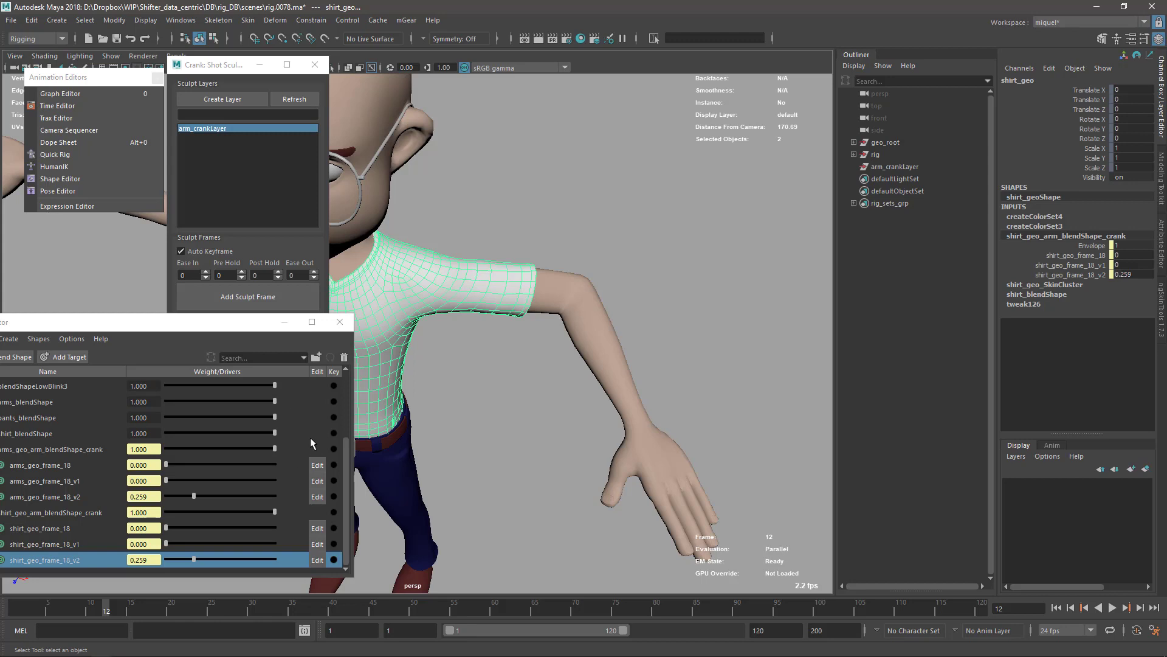
{"action": "left_click_drag", "start_coordinate": [242, 327], "coordinate": [291, 316]}
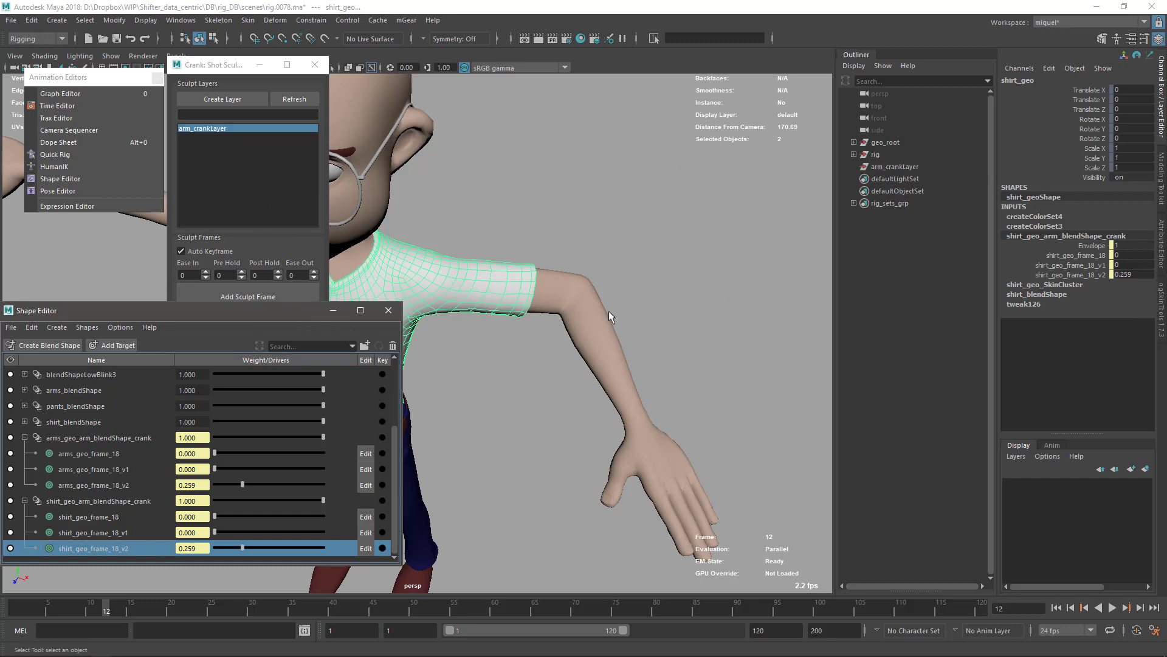
{"action": "left_click_drag", "start_coordinate": [305, 315], "coordinate": [306, 338]}
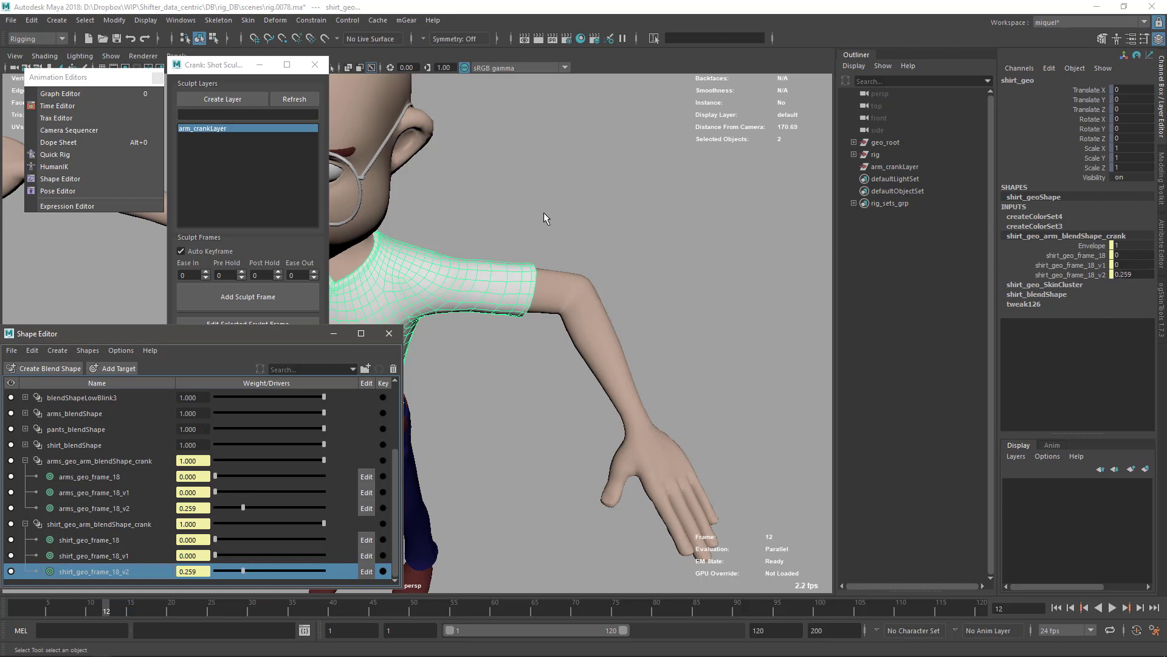
Delete the Frame 18 V 2 channel's keys on arm_crankLayer, leaving its weight at 0, and minimize the Shape Editor
{"action": "left_click", "coordinate": [894, 166]}
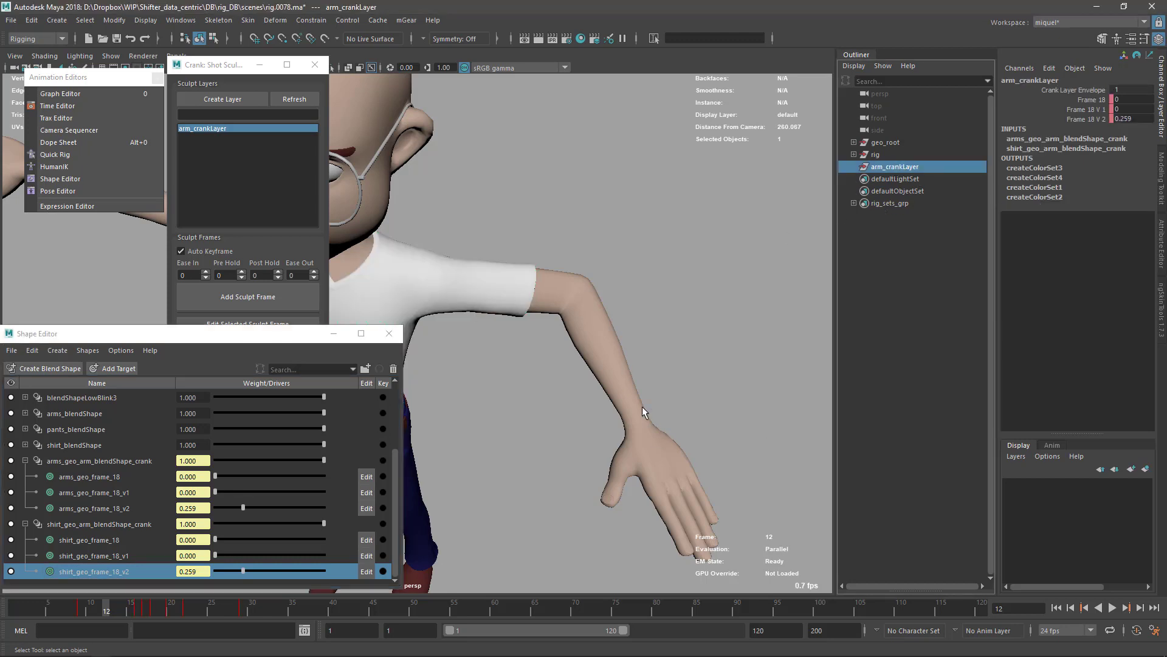
{"action": "left_click", "coordinate": [1086, 121]}
{"action": "right_click", "coordinate": [1088, 119]}
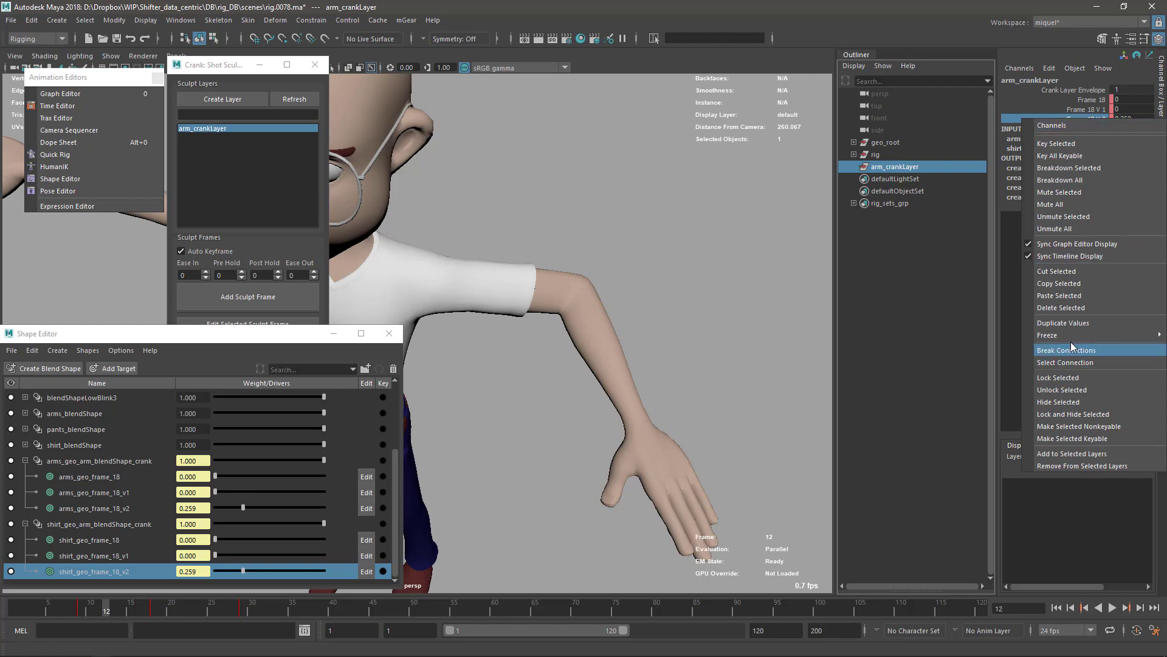
{"action": "left_click", "coordinate": [1066, 308]}
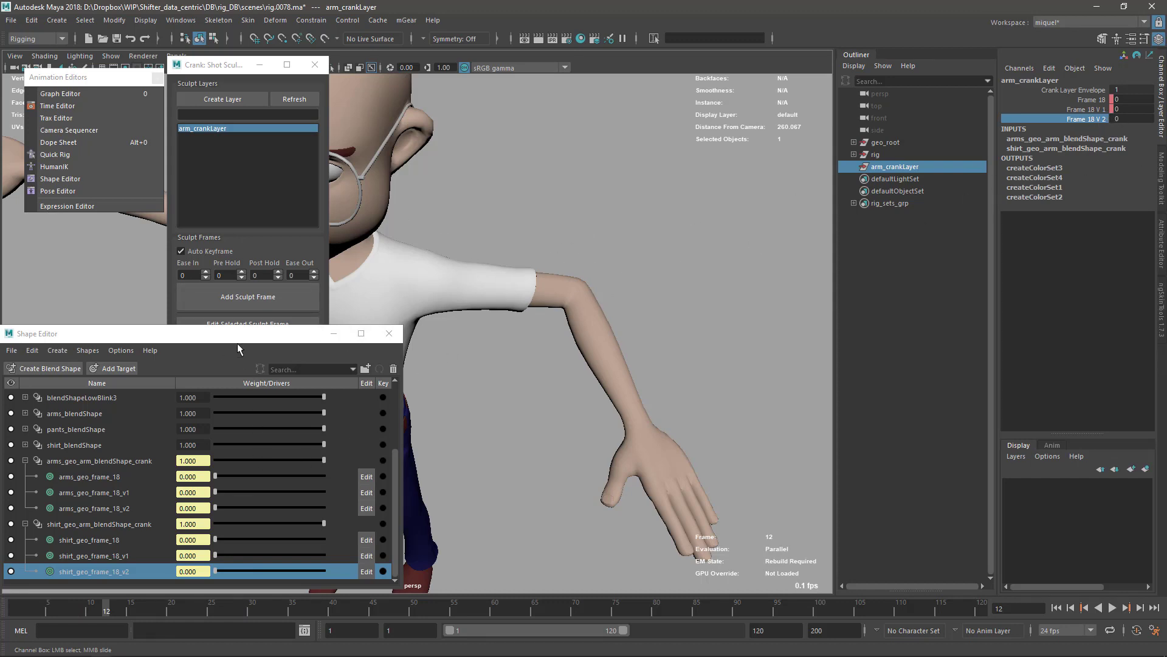
{"action": "left_click", "coordinate": [321, 341]}
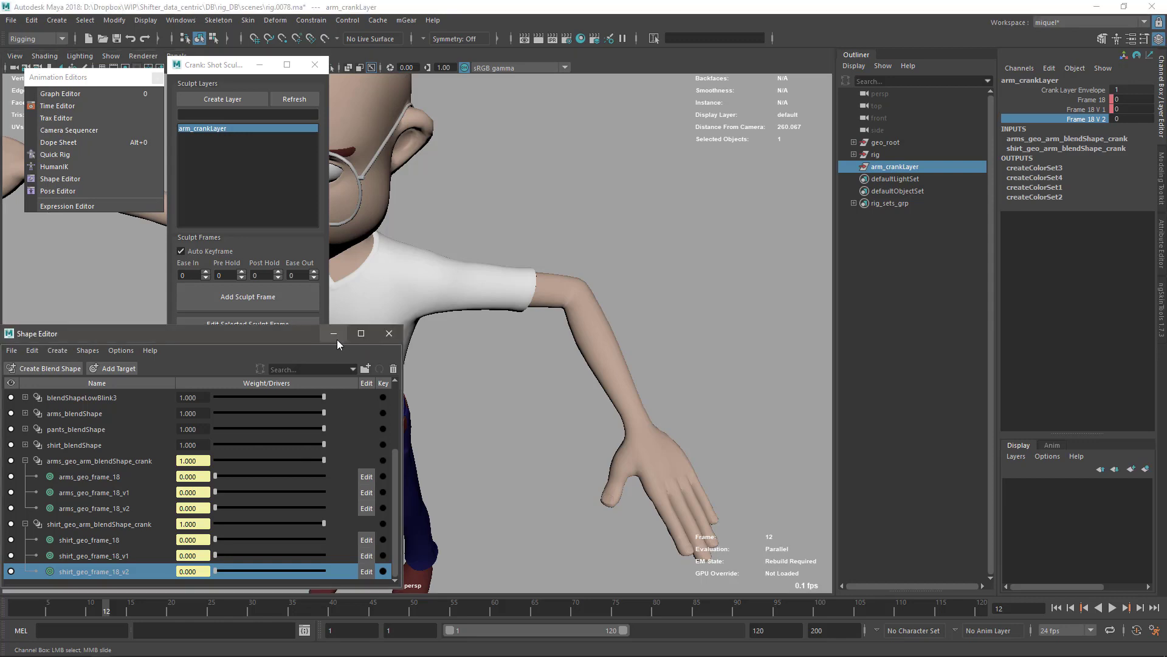
{"action": "left_click", "coordinate": [335, 336]}
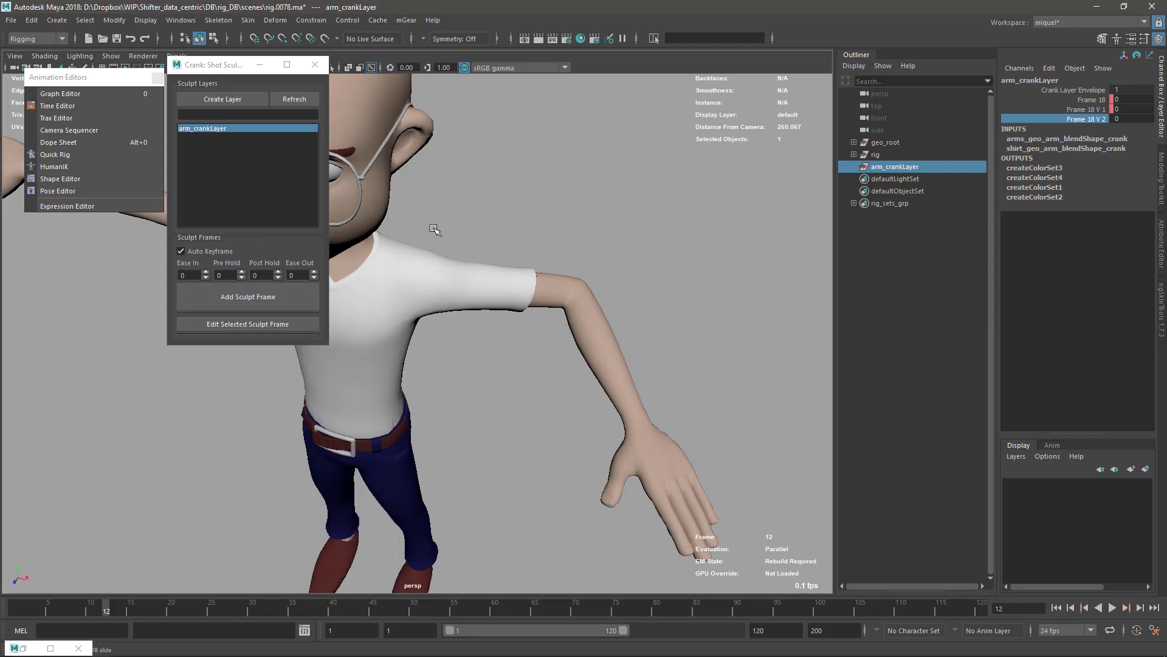
Examine arm_crankLayer's editing options, its Crank Layer Envelope channel and the character's arm pose
{"action": "scroll", "coordinate": [450, 209], "scroll_direction": "up", "scroll_amount": 4}
{"action": "middle_click_drag", "start_coordinate": [491, 231], "coordinate": [485, 284], "text": "alt"}
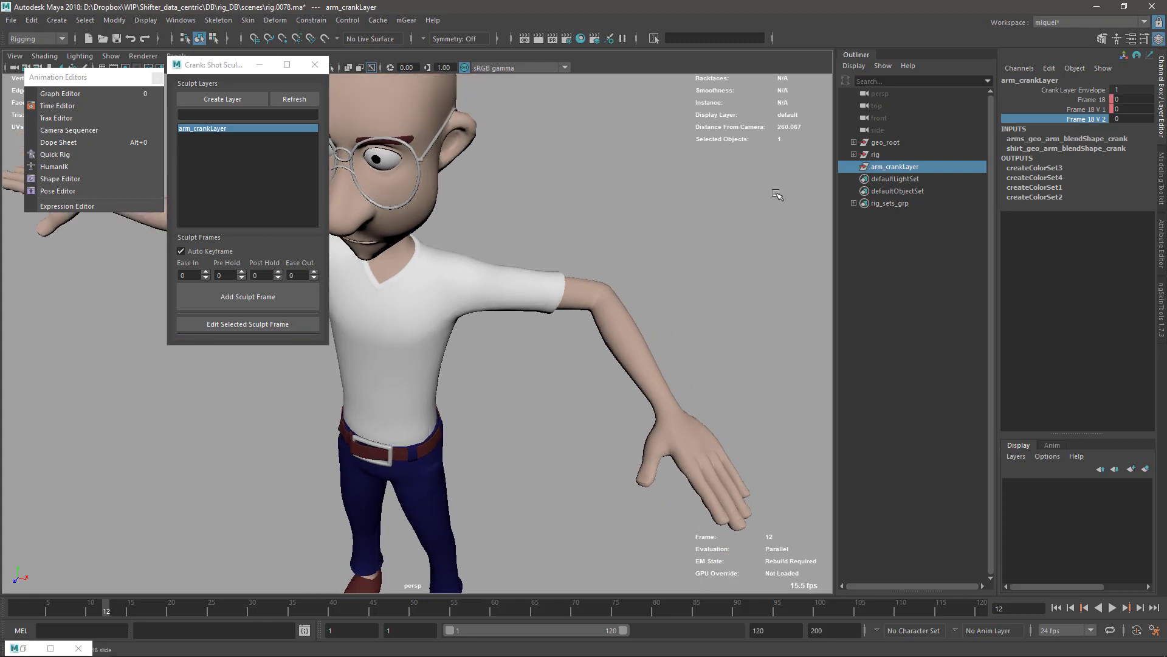
{"action": "right_click", "coordinate": [229, 126]}
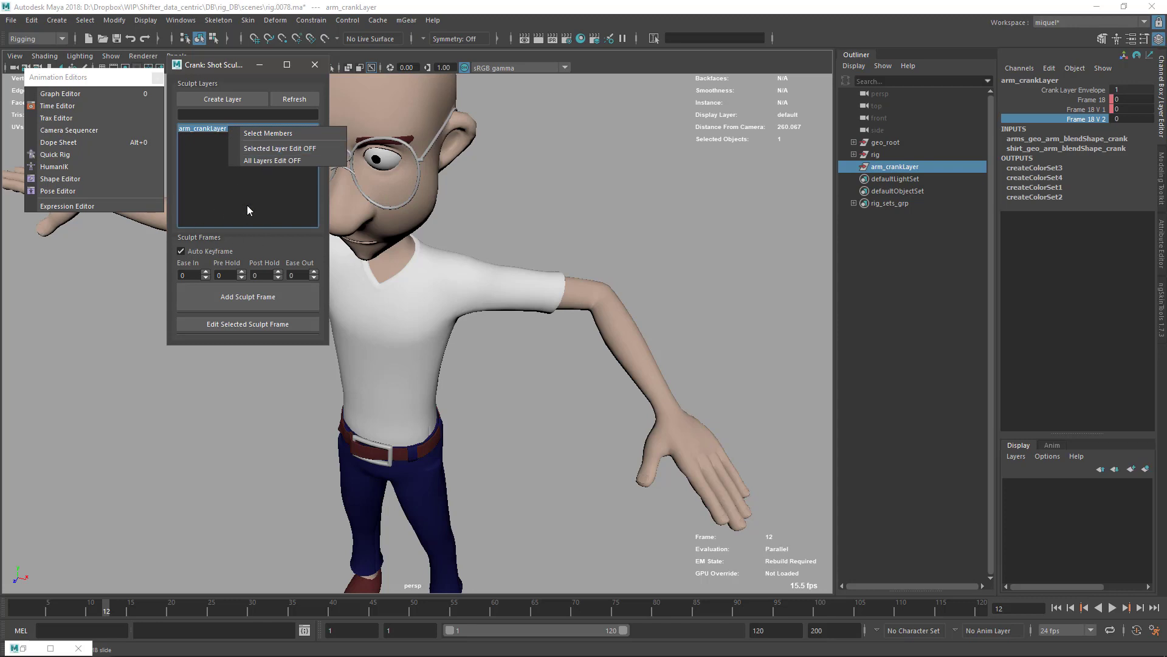
{"action": "left_click", "coordinate": [1093, 90]}
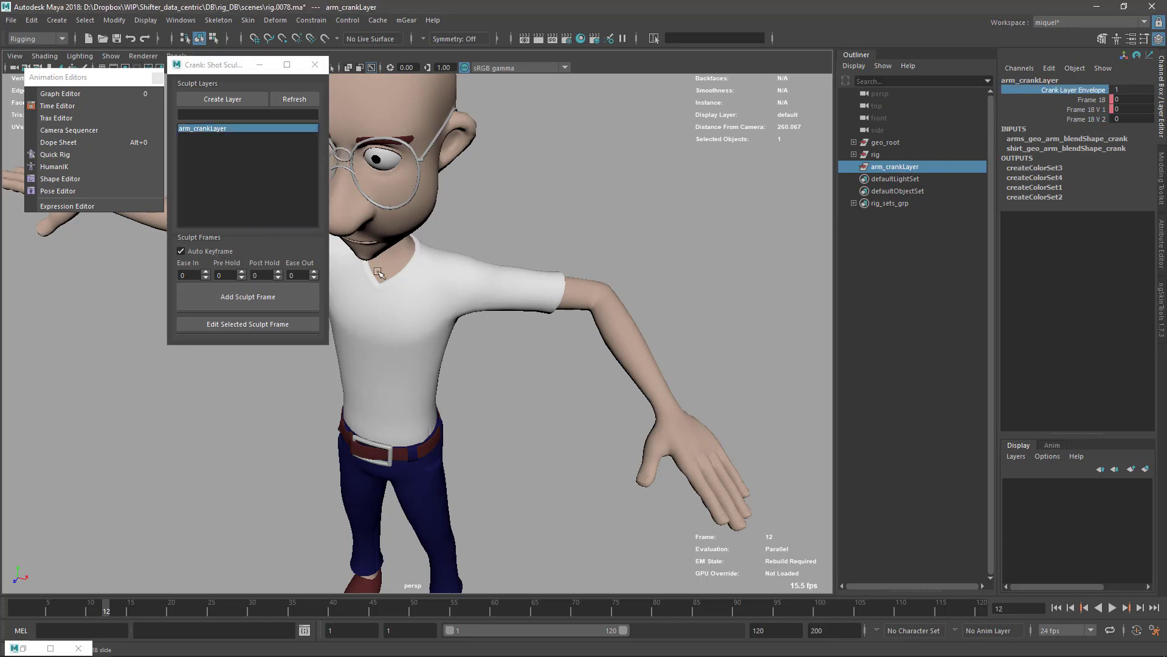
{"action": "left_click", "coordinate": [613, 253]}
{"action": "left_click_drag", "start_coordinate": [613, 253], "coordinate": [544, 297], "text": "alt"}
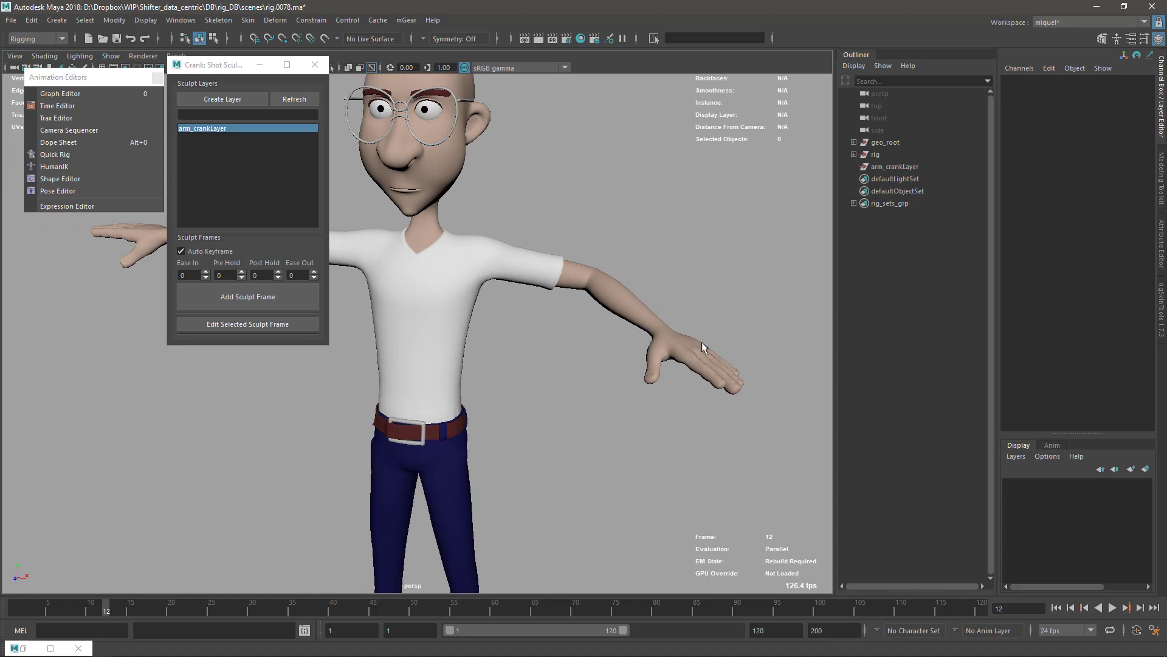
Select the head, shirt and arms meshes and create a sculpt layer named second
{"action": "left_click", "coordinate": [437, 222]}
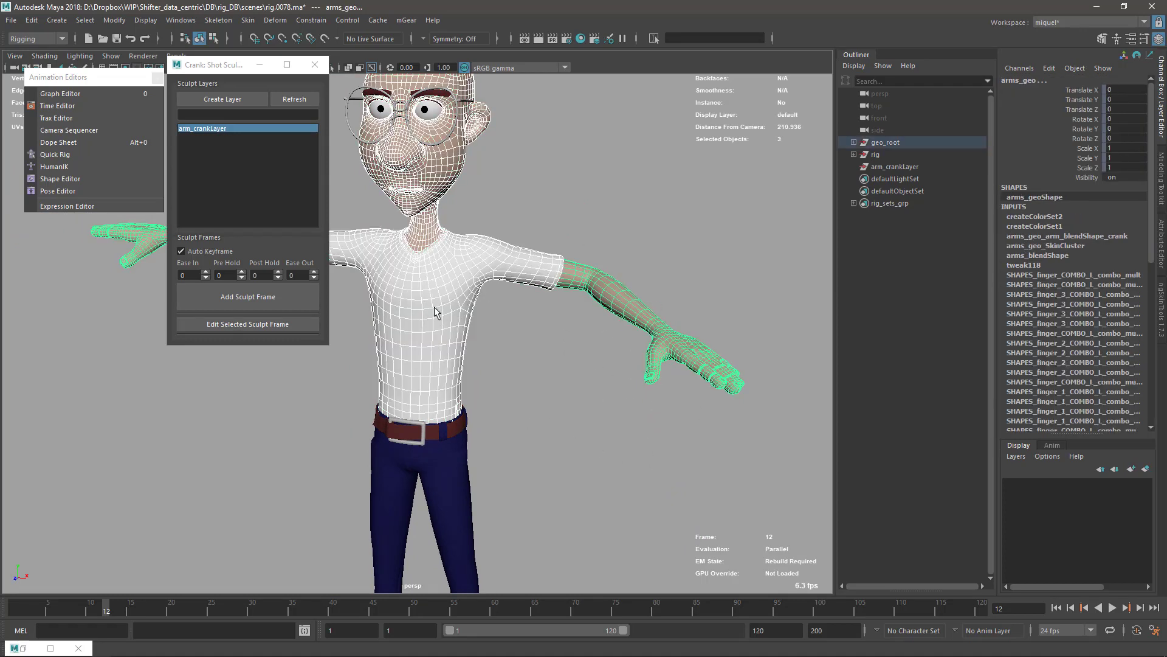
{"action": "left_click", "coordinate": [235, 100]}
{"action": "type", "text": "second"}
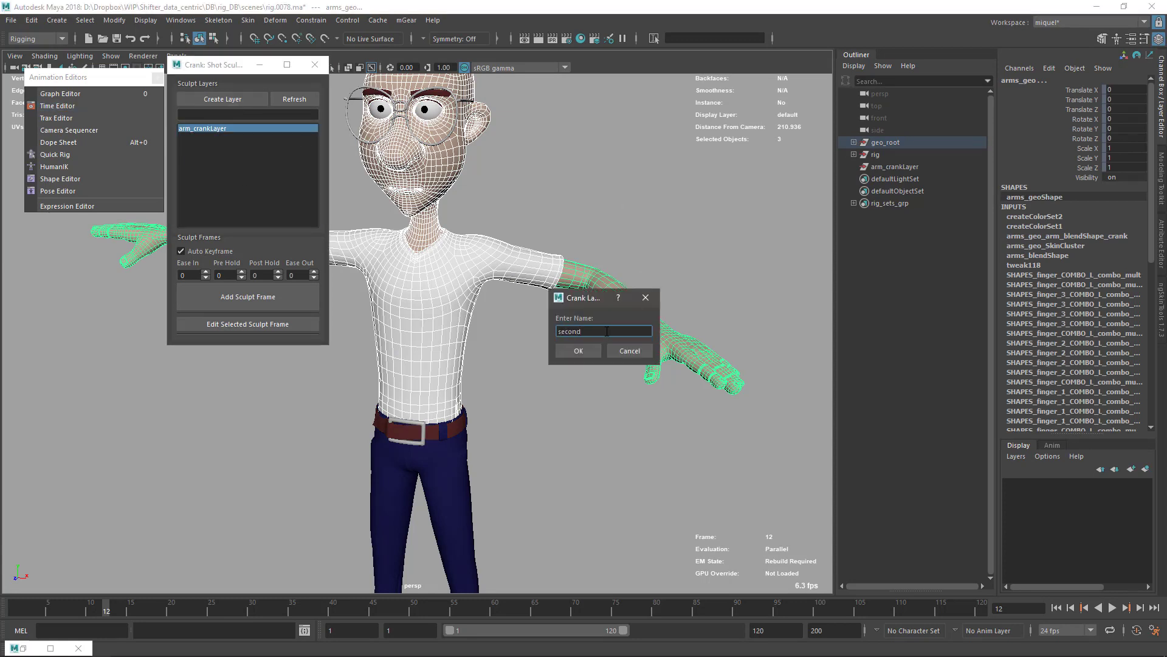
{"action": "left_click", "coordinate": [578, 351]}
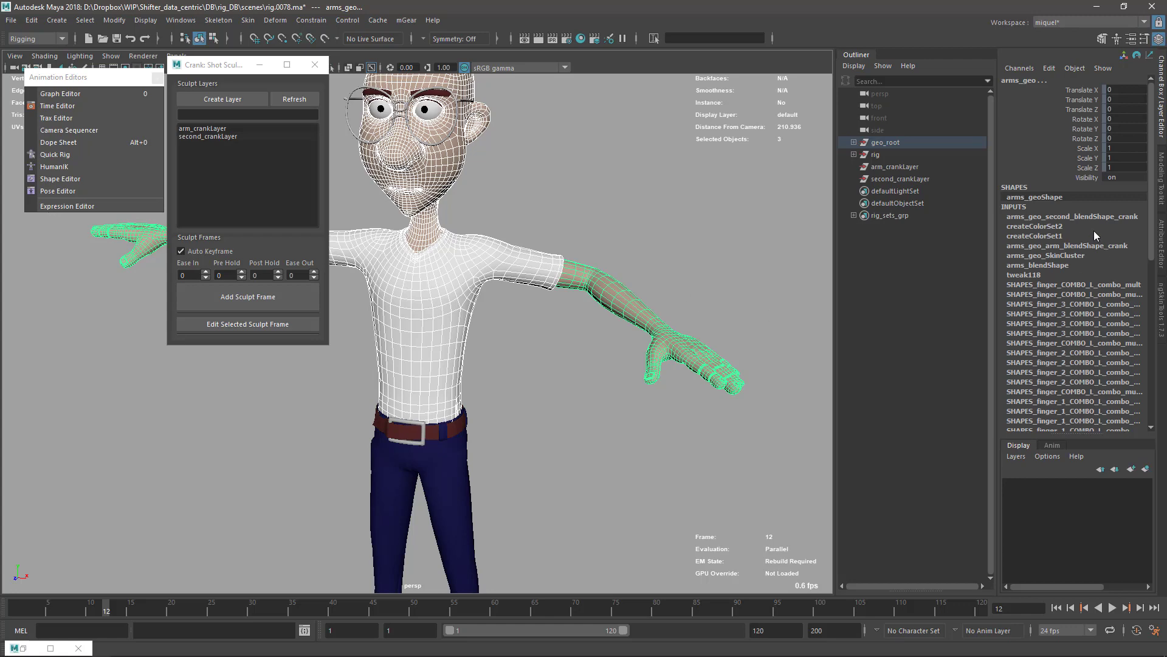
Add a sculpt frame to second_crankLayer at frame 12 with Ease In 1 and Ease Out 1
{"action": "scroll", "coordinate": [593, 317], "scroll_direction": "down", "scroll_amount": 3}
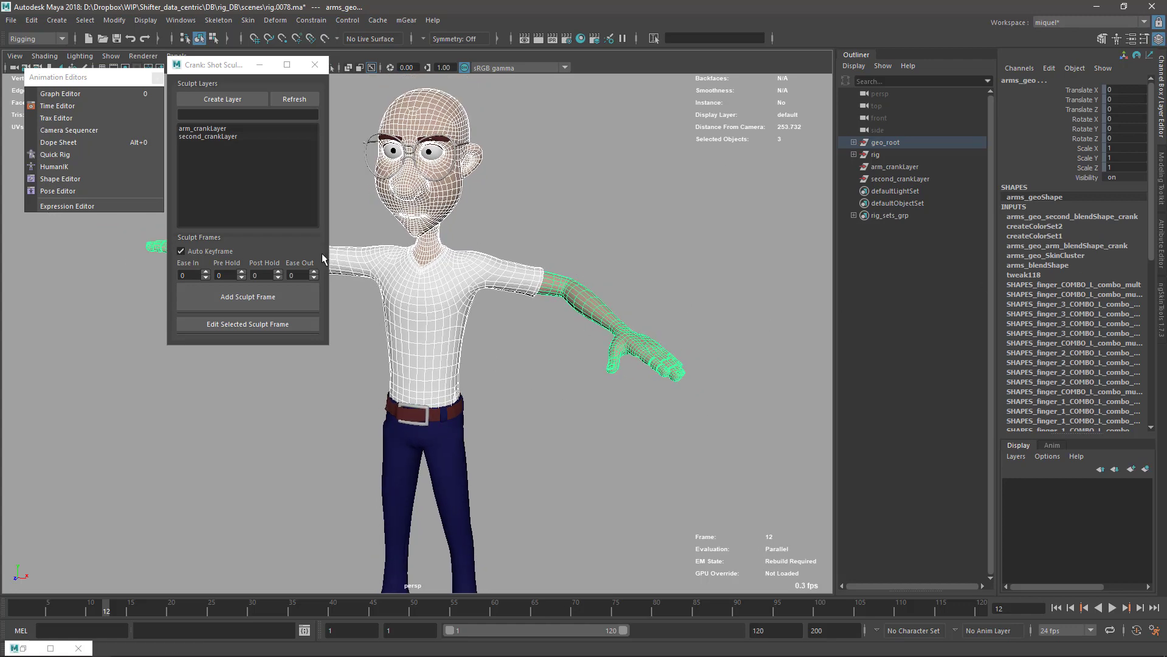
{"action": "left_click_drag", "start_coordinate": [428, 312], "coordinate": [564, 346], "text": "alt"}
{"action": "left_click_drag", "start_coordinate": [406, 327], "coordinate": [629, 330], "text": "alt"}
{"action": "left_click", "coordinate": [543, 367]}
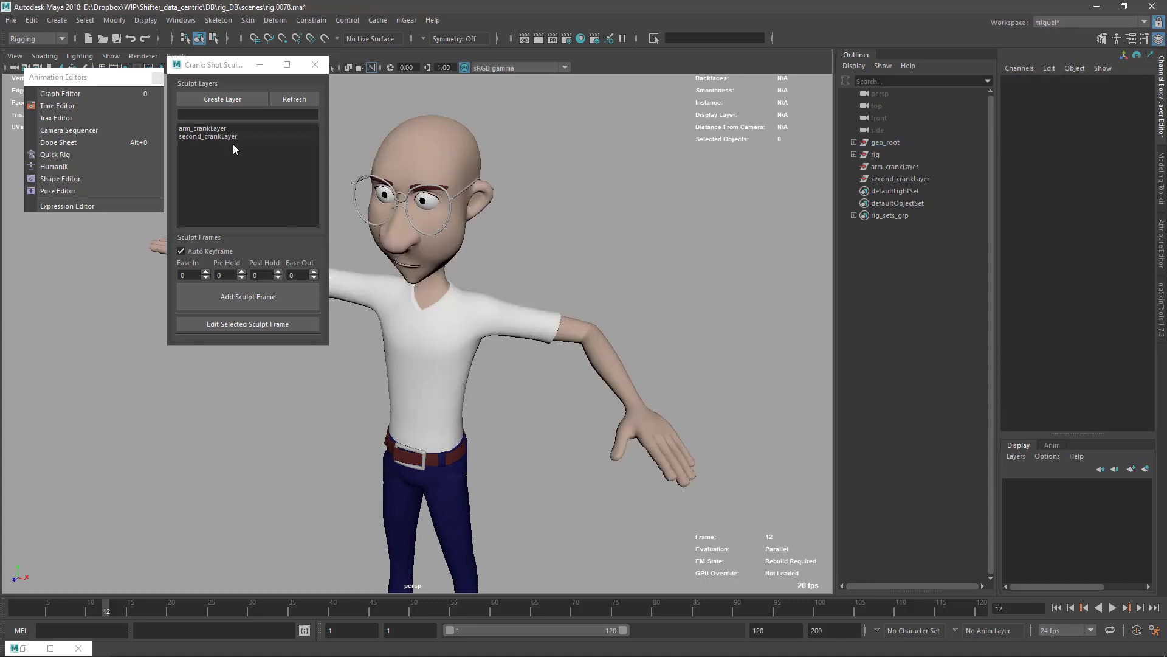
{"action": "left_click", "coordinate": [224, 135]}
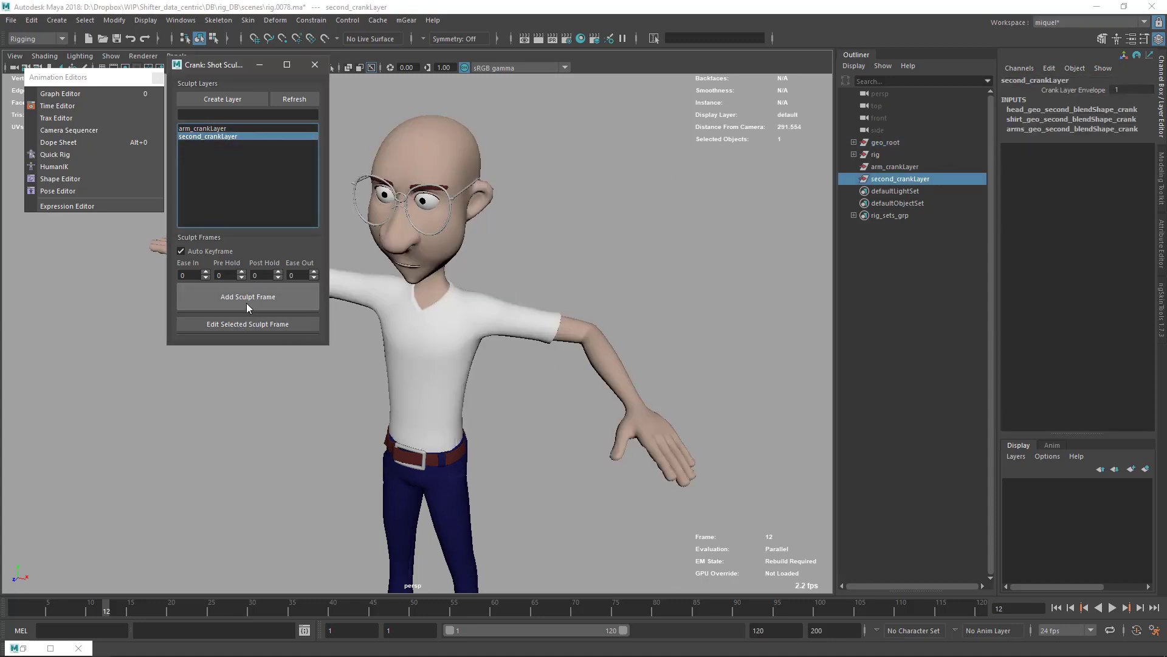
{"action": "left_click", "coordinate": [205, 272]}
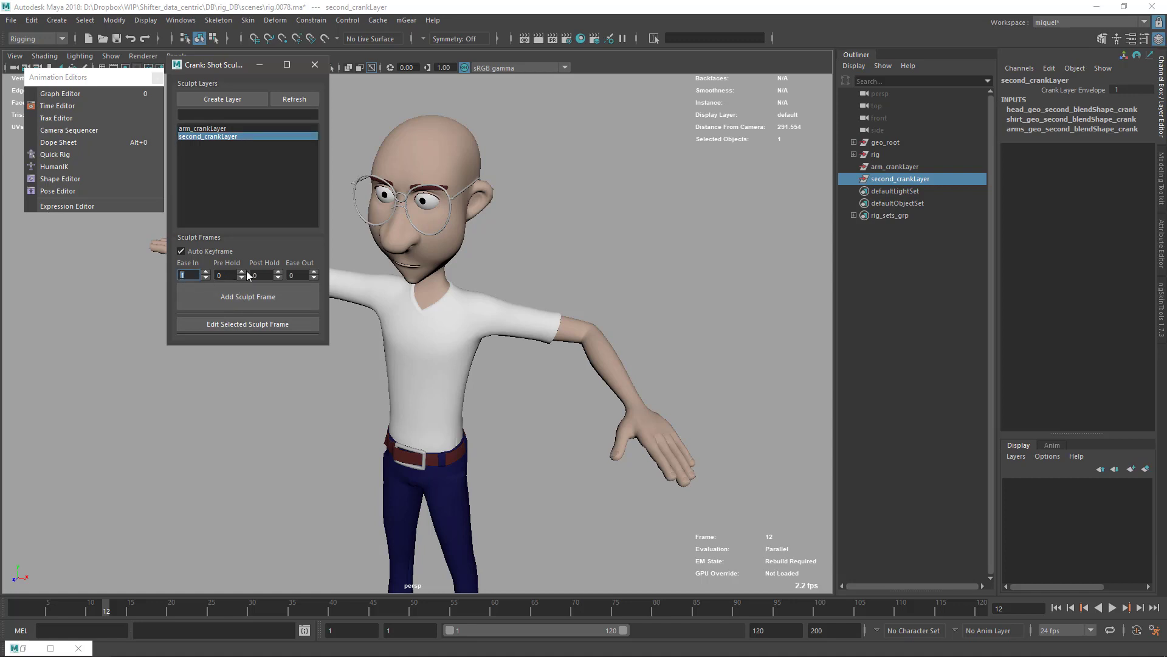
{"action": "left_click", "coordinate": [314, 272]}
{"action": "left_click", "coordinate": [249, 297]}
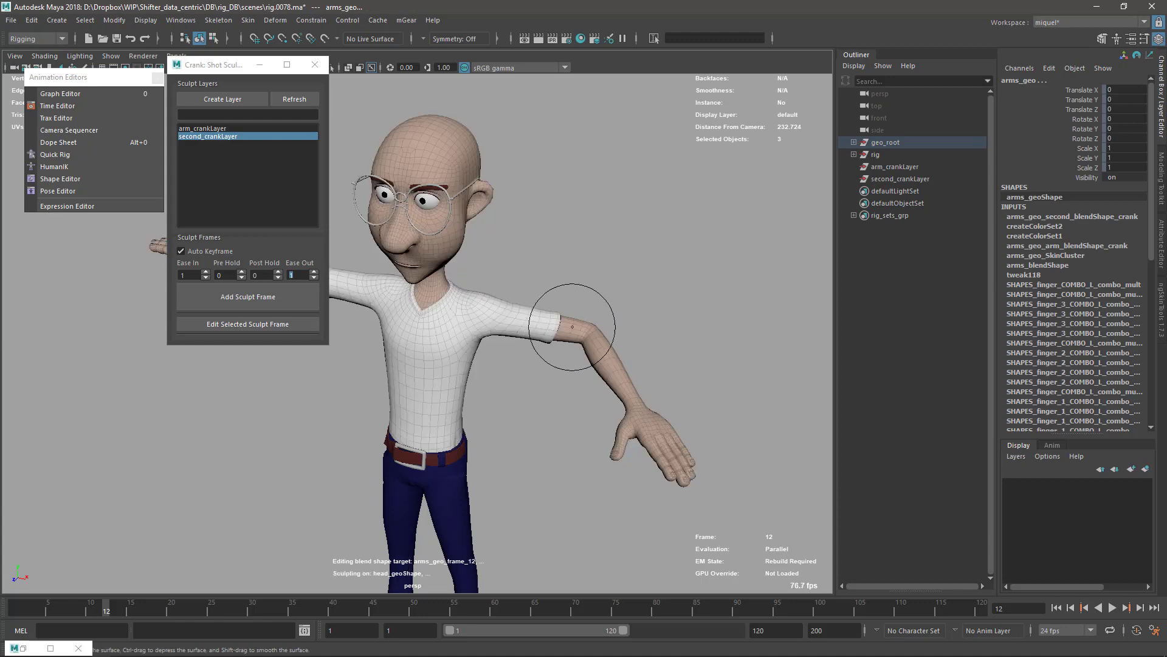
Use the Grab tool to pull the bent arm's sleeve and forearm outward into exaggerated bulges from several sides
{"action": "right_click_drag", "start_coordinate": [565, 319], "coordinate": [598, 340], "text": "shift"}
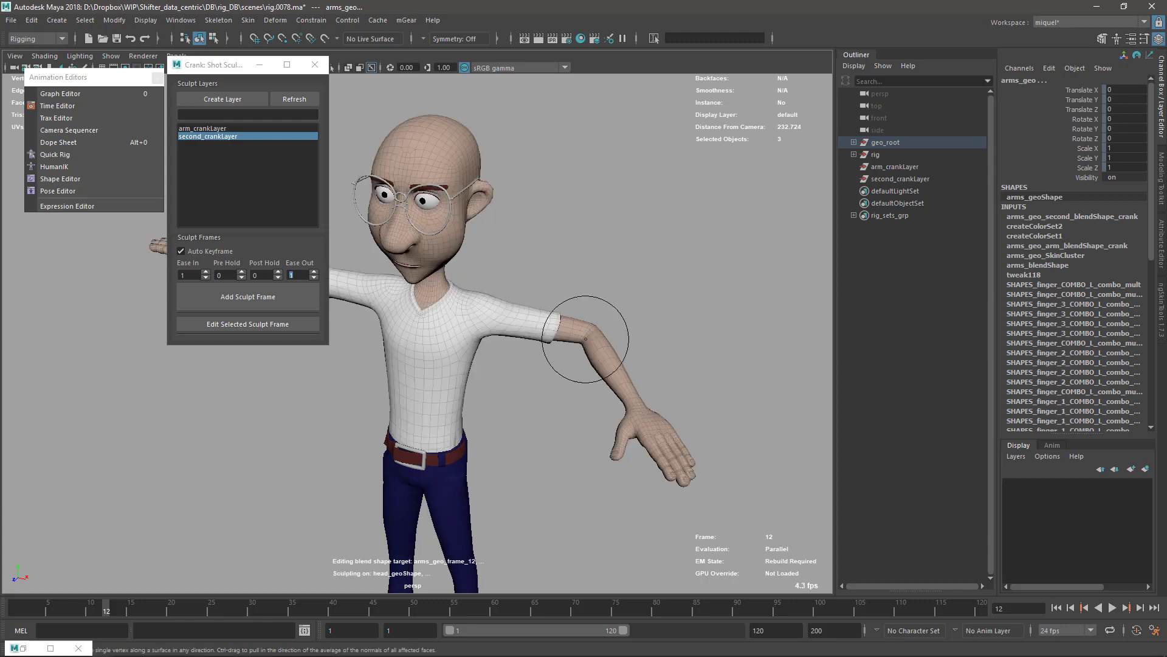
{"action": "mouse_move", "coordinate": [555, 324]}
{"action": "left_mouse_down"}
{"action": "mouse_move", "coordinate": [558, 308]}
{"action": "mouse_move", "coordinate": [547, 344]}
{"action": "left_mouse_up"}
{"action": "mouse_move", "coordinate": [612, 373]}
{"action": "left_mouse_down"}
{"action": "mouse_move", "coordinate": [589, 389]}
{"action": "mouse_move", "coordinate": [702, 348]}
{"action": "mouse_move", "coordinate": [631, 359]}
{"action": "left_mouse_up"}
{"action": "left_click_drag", "start_coordinate": [717, 357], "coordinate": [638, 348], "text": "alt"}
{"action": "mouse_move", "coordinate": [541, 345]}
{"action": "left_mouse_down"}
{"action": "mouse_move", "coordinate": [494, 332]}
{"action": "mouse_move", "coordinate": [500, 293]}
{"action": "left_mouse_up"}
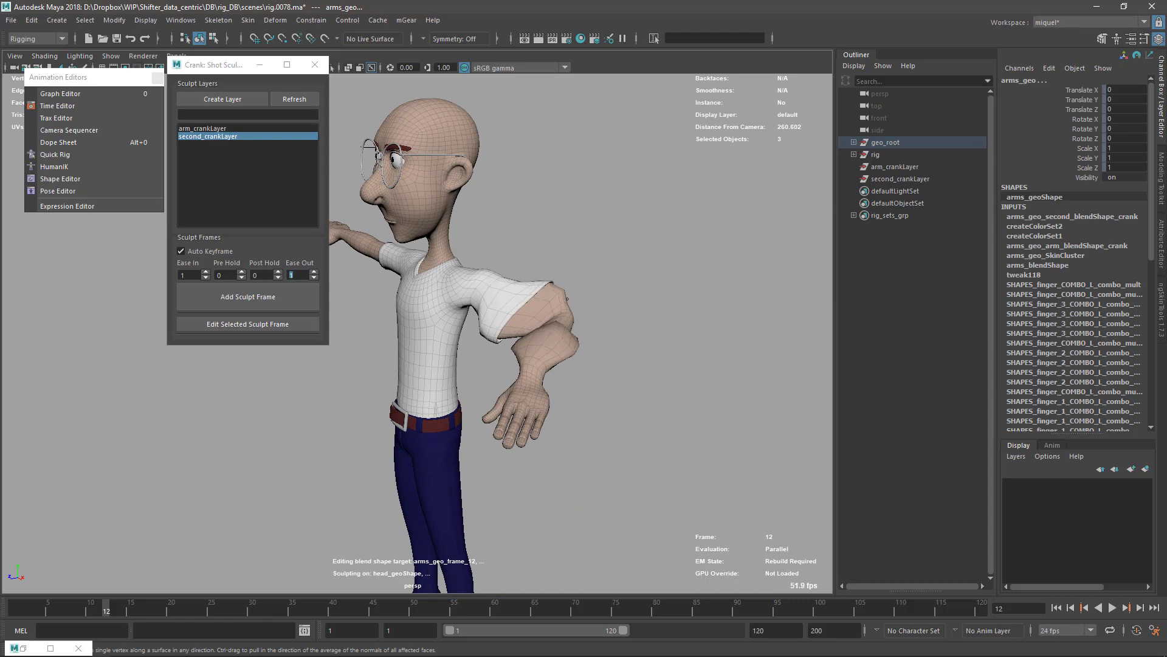
{"action": "mouse_move", "coordinate": [551, 325]}
{"action": "left_mouse_down", "text": "alt"}
{"action": "mouse_move", "coordinate": [558, 386]}
{"action": "mouse_move", "coordinate": [521, 312]}
{"action": "left_mouse_up", "text": "alt"}
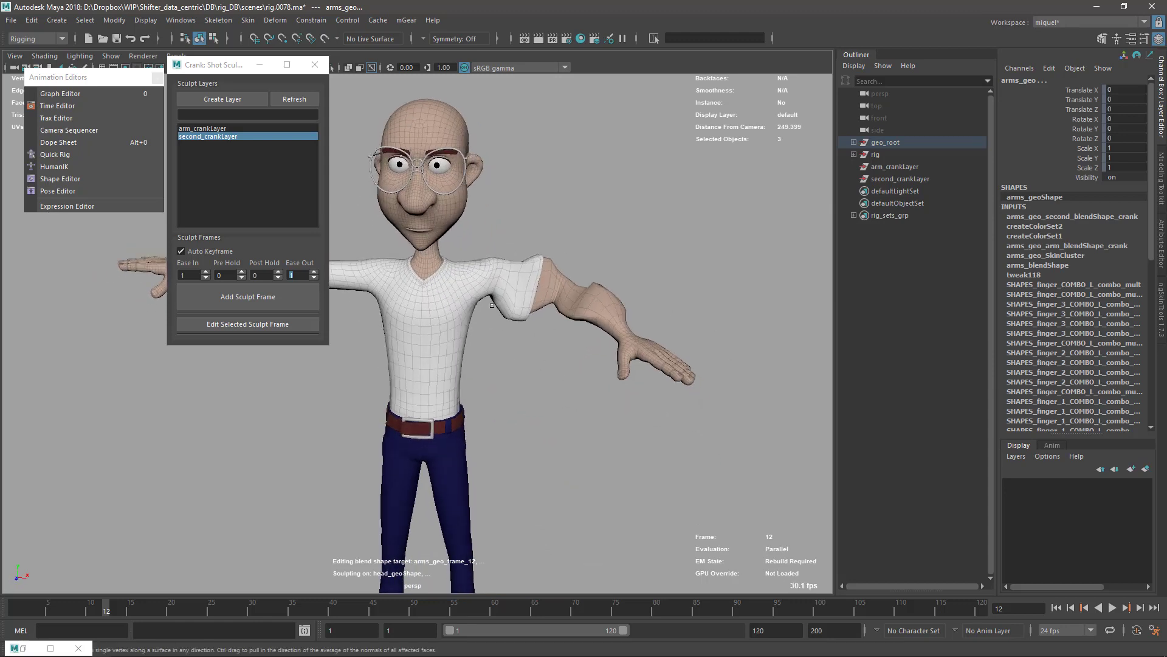
Turn off edit mode for all sculpt layers and check the second layer's frame 12 targets in the Shape Editor
{"action": "right_click", "coordinate": [243, 135]}
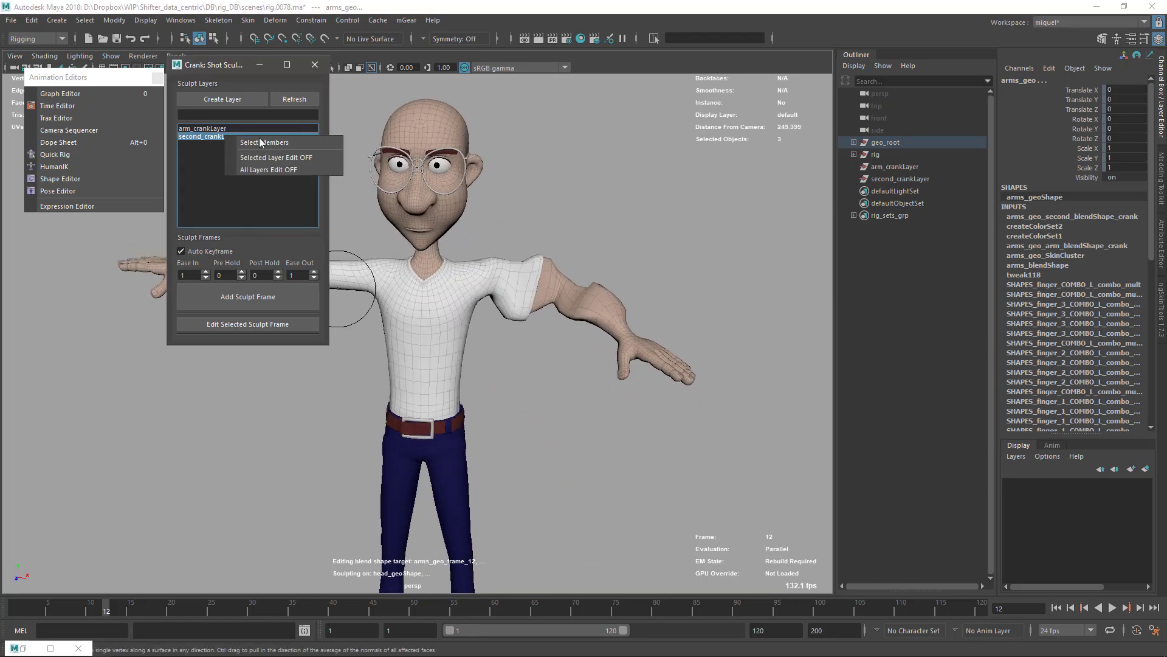
{"action": "left_click", "coordinate": [279, 167]}
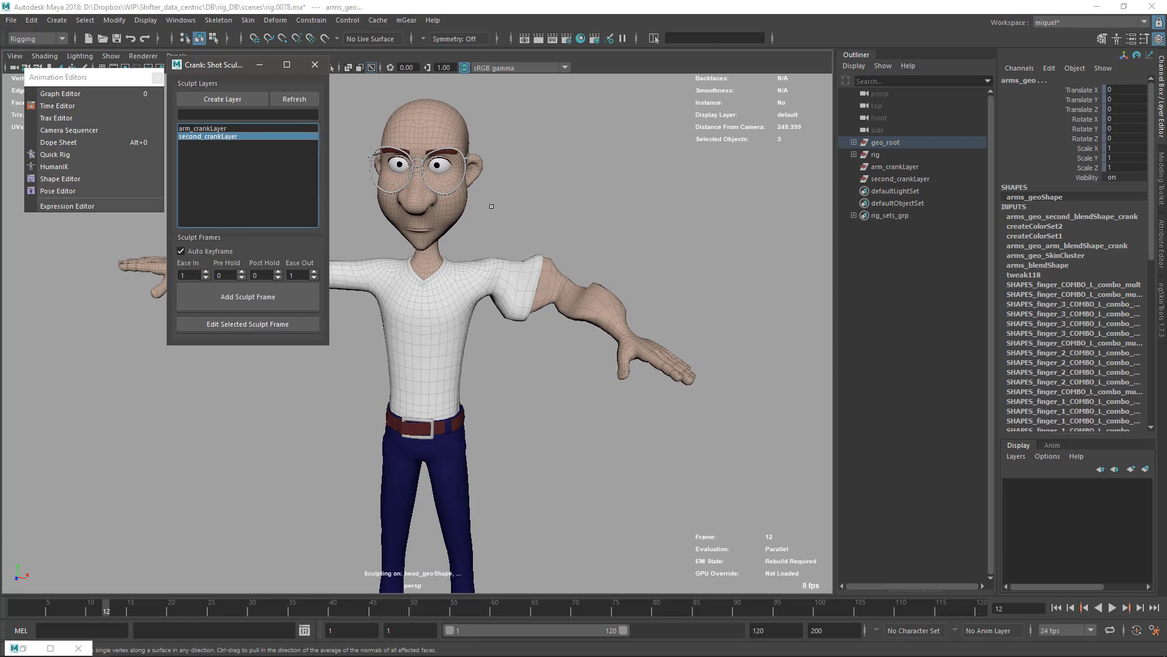
{"action": "left_click", "coordinate": [62, 179]}
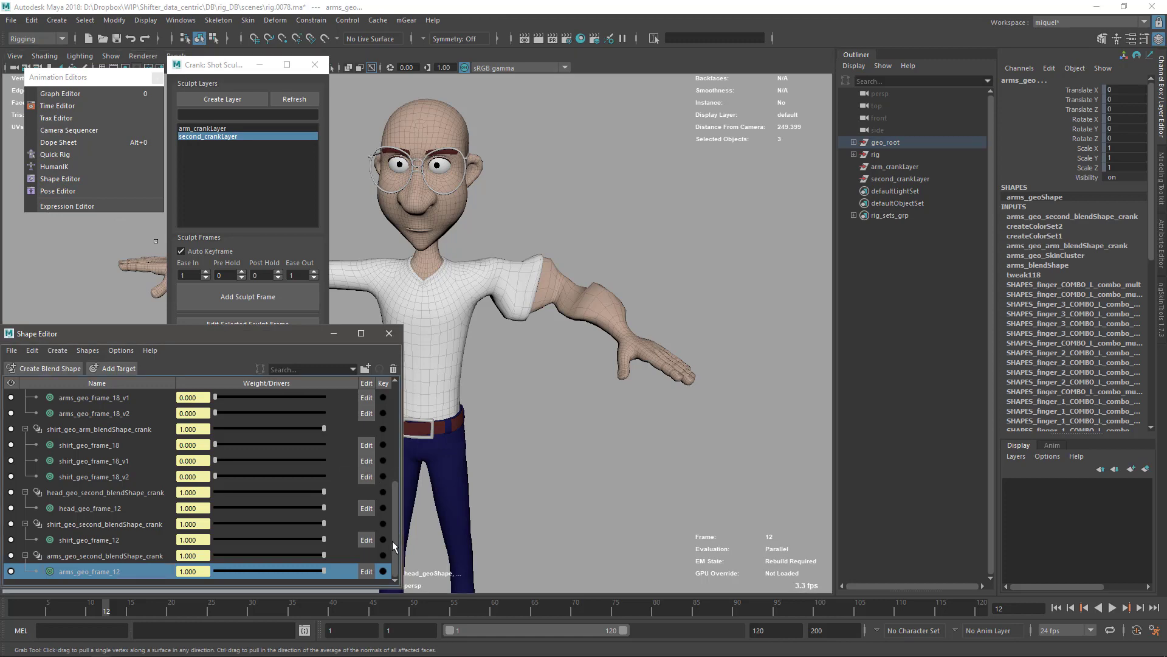
{"action": "left_click", "coordinate": [389, 333]}
{"action": "left_click_drag", "start_coordinate": [537, 395], "coordinate": [545, 393], "text": "alt"}
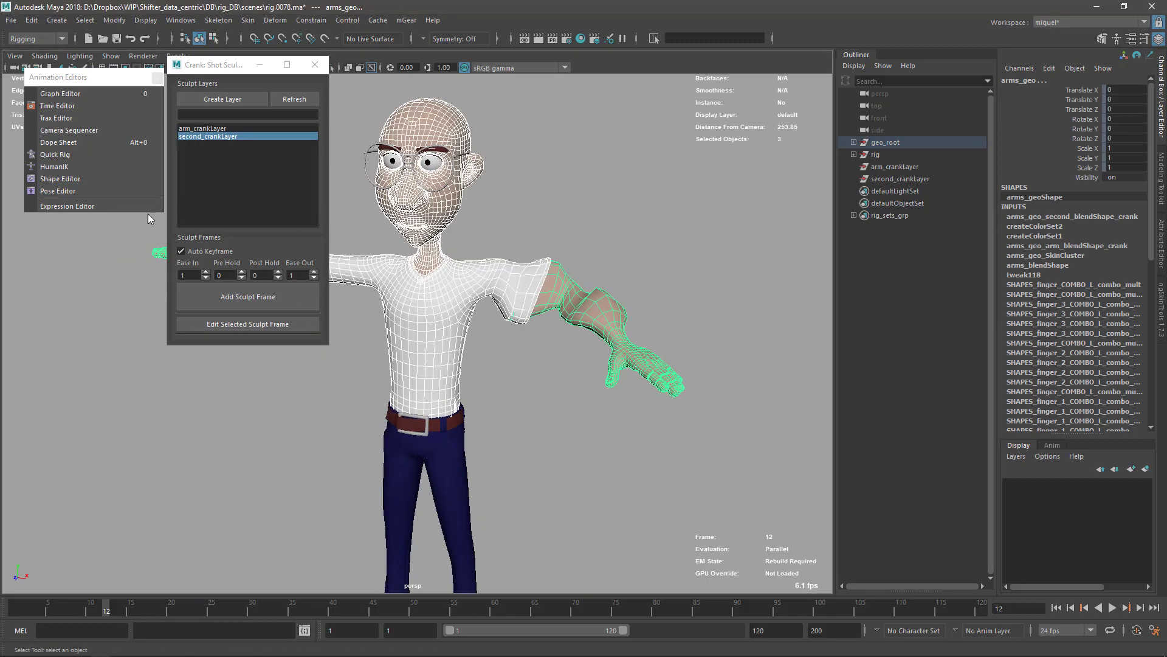
Move to frame 24, then reopen second_crankLayer's Frame 12 sculpt for editing
{"action": "left_click_drag", "start_coordinate": [158, 612], "coordinate": [204, 611]}
{"action": "left_click_drag", "start_coordinate": [568, 324], "coordinate": [413, 419], "text": "alt"}
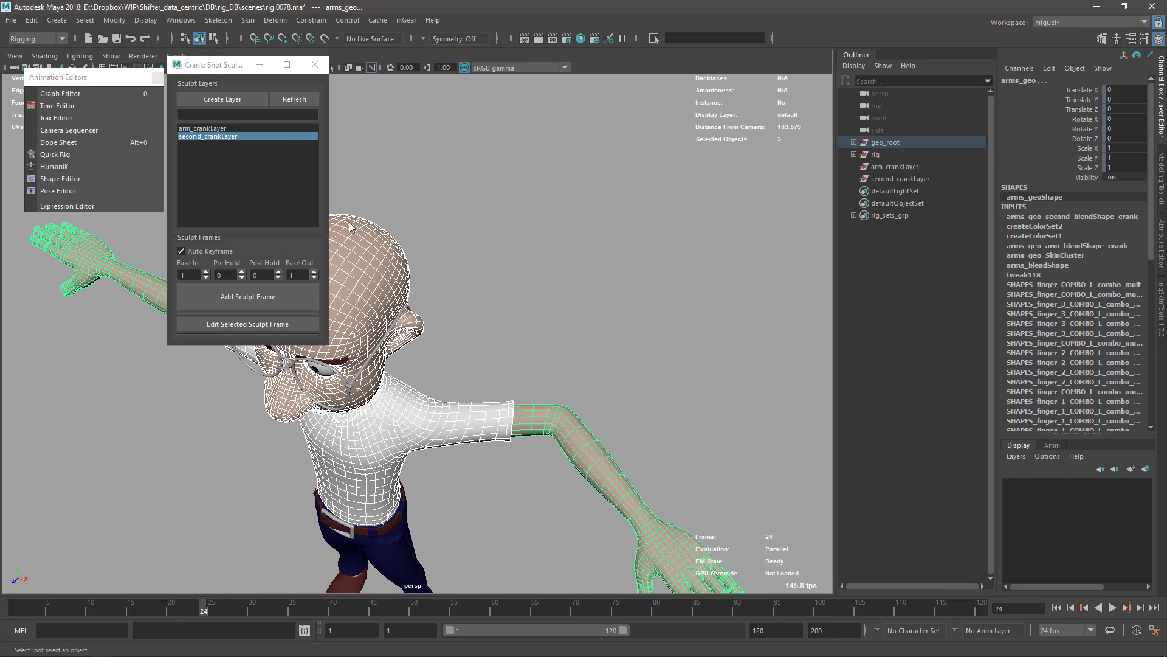
{"action": "left_click", "coordinate": [512, 242]}
{"action": "left_click", "coordinate": [220, 138]}
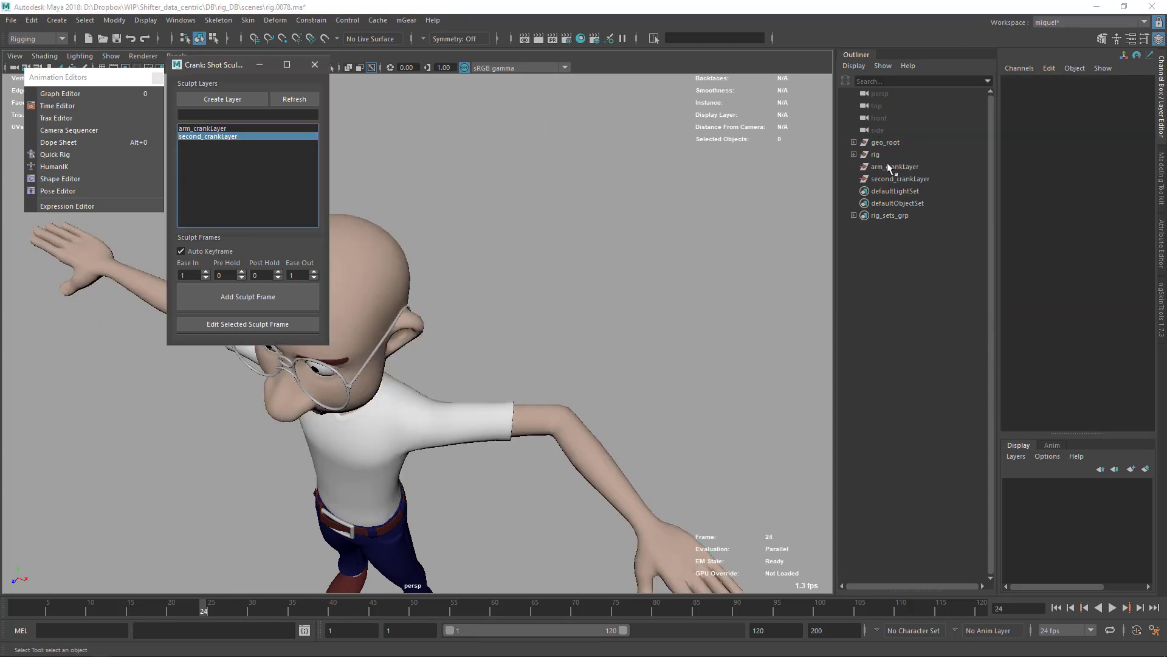
{"action": "left_click", "coordinate": [222, 138]}
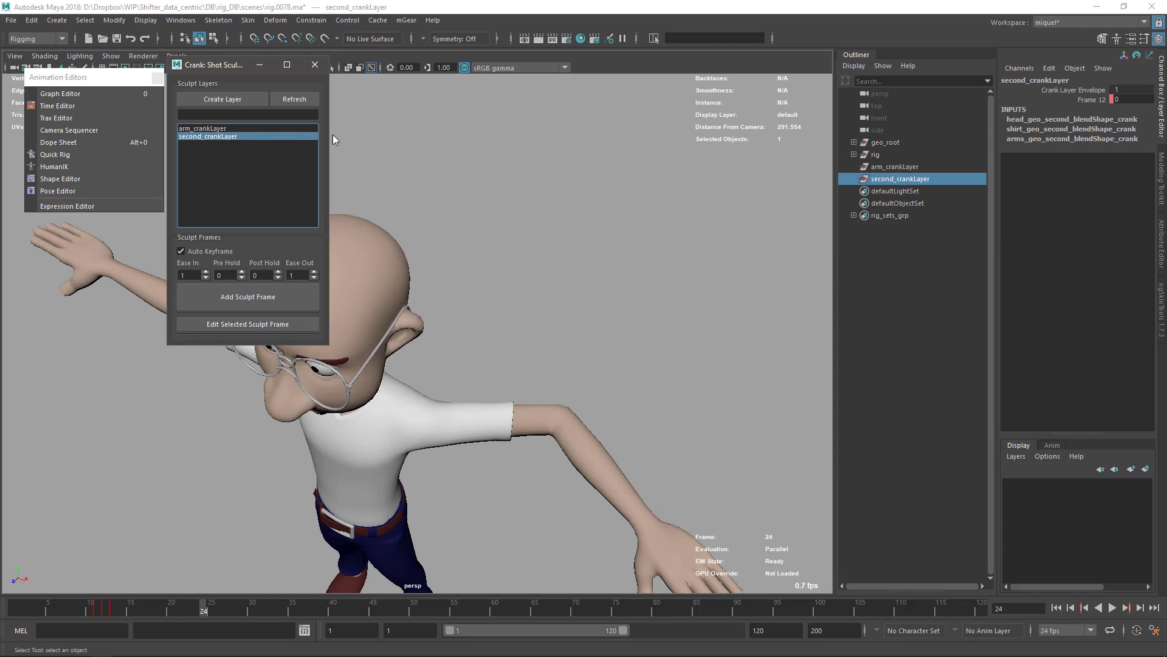
{"action": "left_click", "coordinate": [1090, 99]}
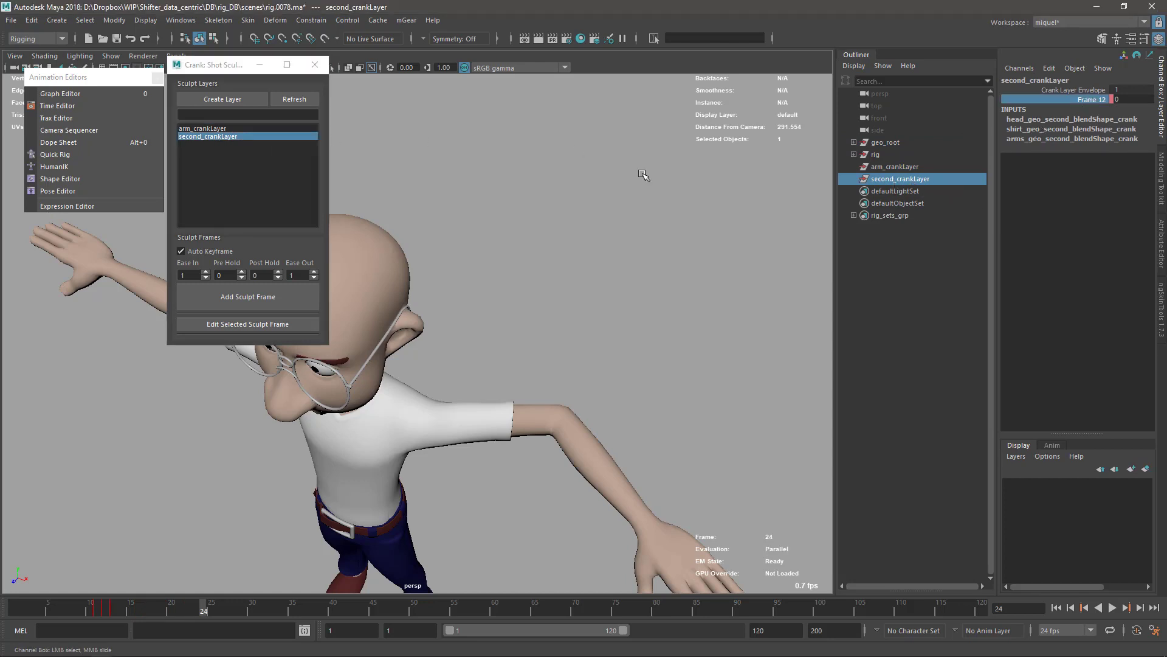
{"action": "left_click", "coordinate": [251, 325]}
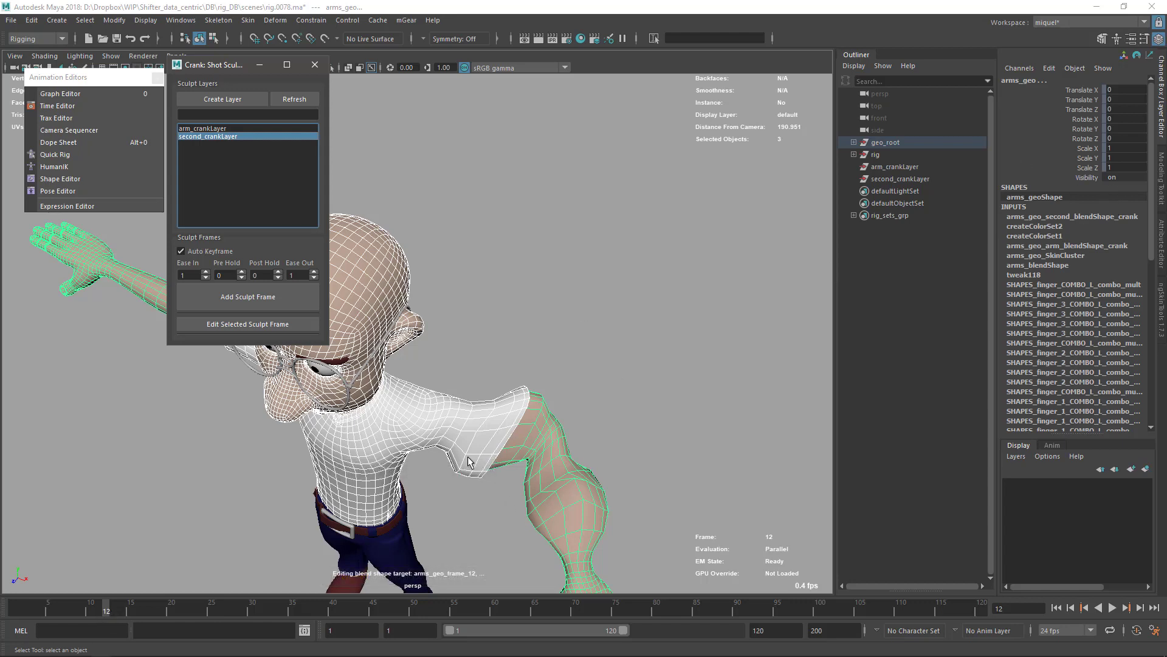
Reshape the sculpted sleeve with the Sculpt tool and pull its upper side and shoulder upward with the Grab tool
{"action": "key", "text": "y"}
{"action": "left_click_drag", "start_coordinate": [503, 451], "coordinate": [478, 469]}
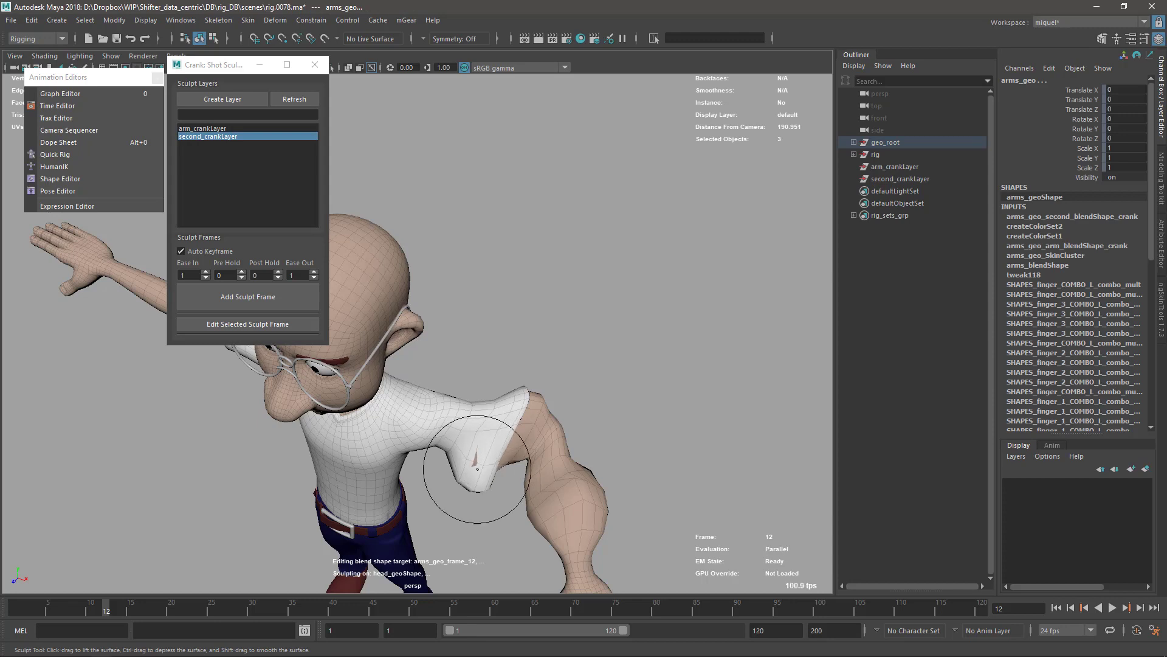
{"action": "right_click_drag", "start_coordinate": [490, 449], "coordinate": [536, 466], "text": "shift"}
{"action": "left_click_drag", "start_coordinate": [506, 406], "coordinate": [516, 373]}
{"action": "left_click_drag", "start_coordinate": [439, 411], "coordinate": [438, 392]}
{"action": "left_click_drag", "start_coordinate": [463, 464], "coordinate": [414, 207], "text": "alt"}
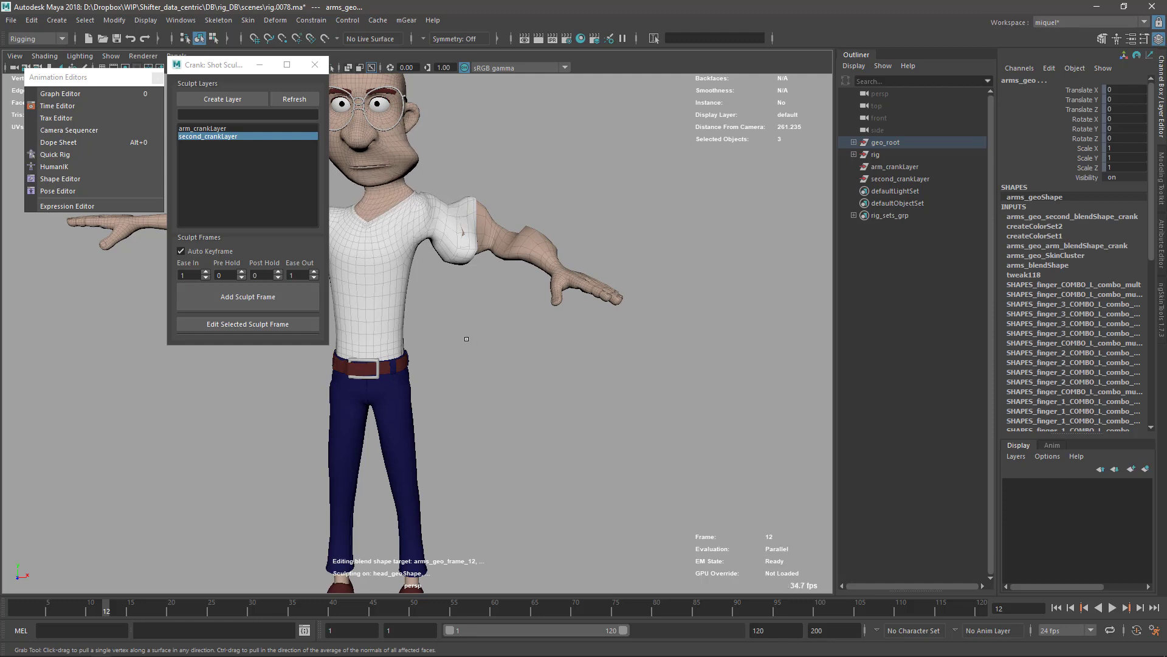
Turn off editing of second_crankLayer's Frame 12 sculpt and scrub around frame 12 to check it
{"action": "right_click", "coordinate": [240, 140]}
{"action": "left_click", "coordinate": [264, 169]}
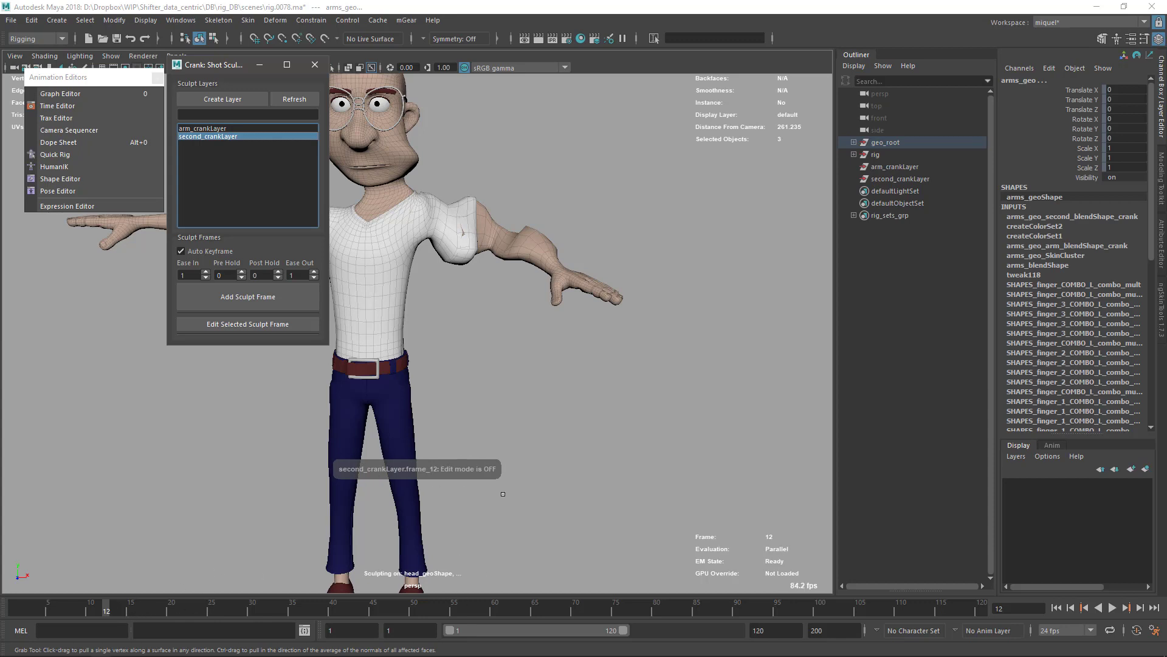
{"action": "mouse_move", "coordinate": [107, 608]}
{"action": "left_mouse_down"}
{"action": "mouse_move", "coordinate": [163, 607]}
{"action": "mouse_move", "coordinate": [57, 615]}
{"action": "mouse_move", "coordinate": [121, 617]}
{"action": "mouse_move", "coordinate": [105, 619]}
{"action": "left_mouse_up"}
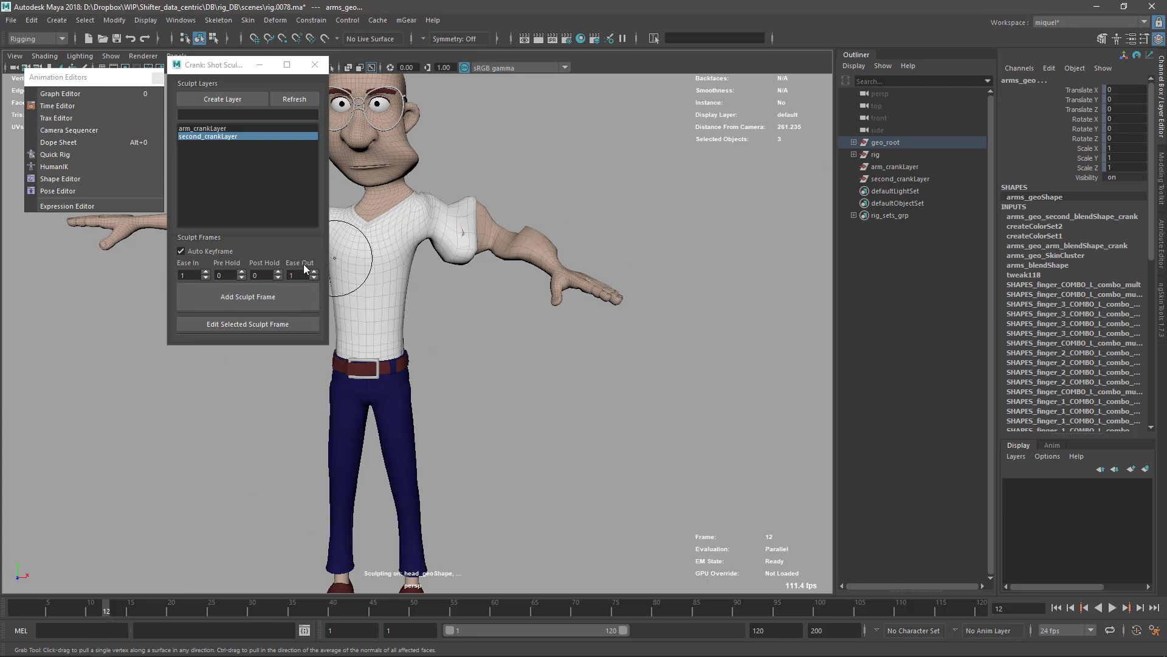
Move the last key of second_crankLayer's Frame 12 weight curve to frame 15 in the Graph Editor
{"action": "left_click", "coordinate": [228, 136]}
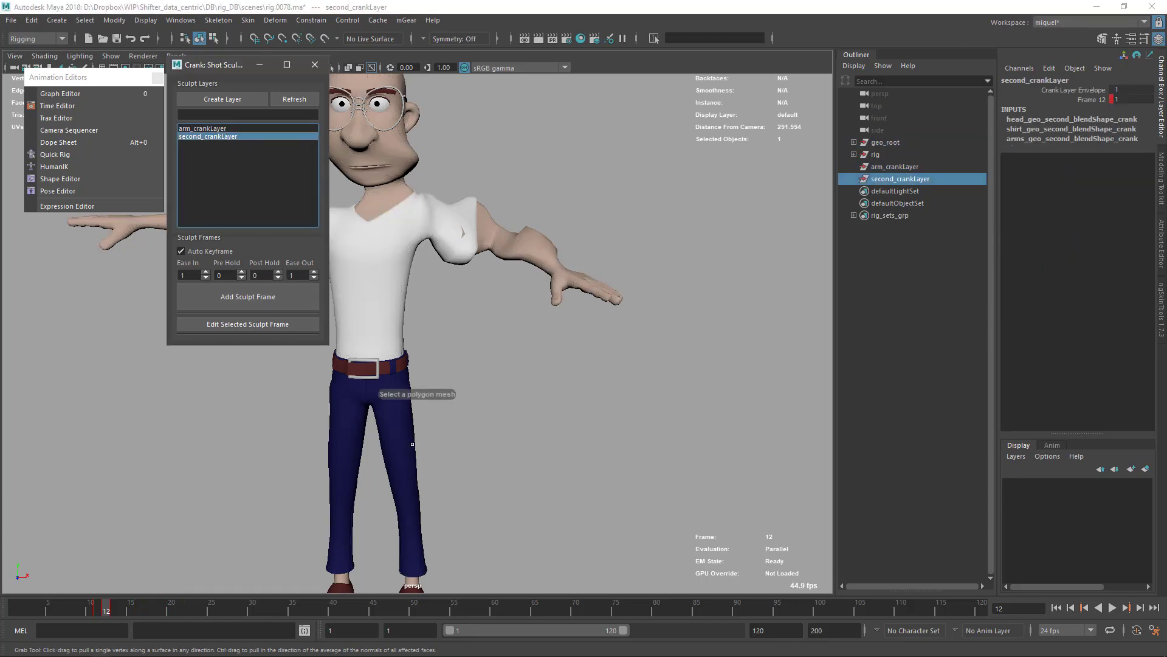
{"action": "left_click", "coordinate": [61, 93]}
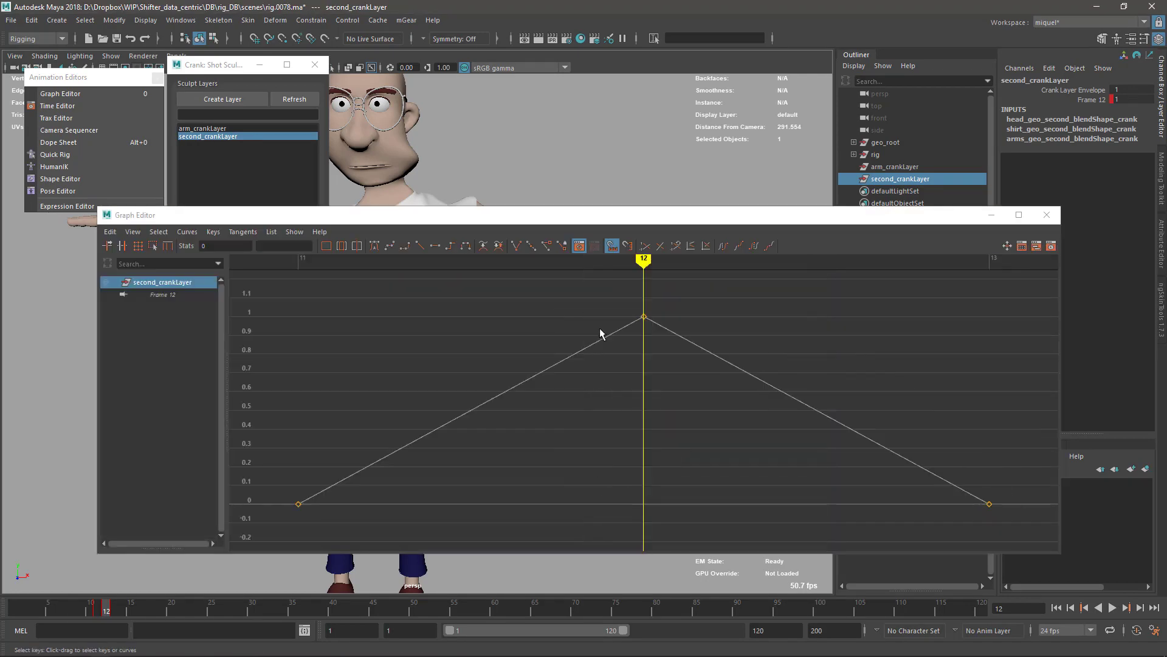
{"action": "left_click", "coordinate": [989, 503]}
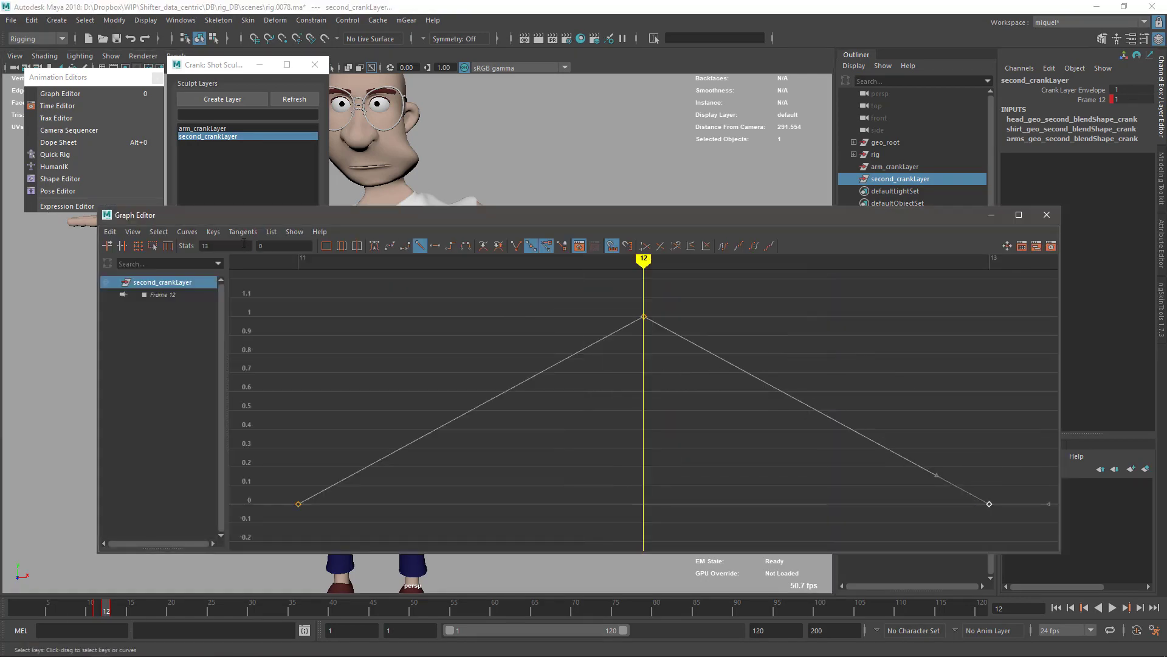
{"action": "key", "text": "Return"}
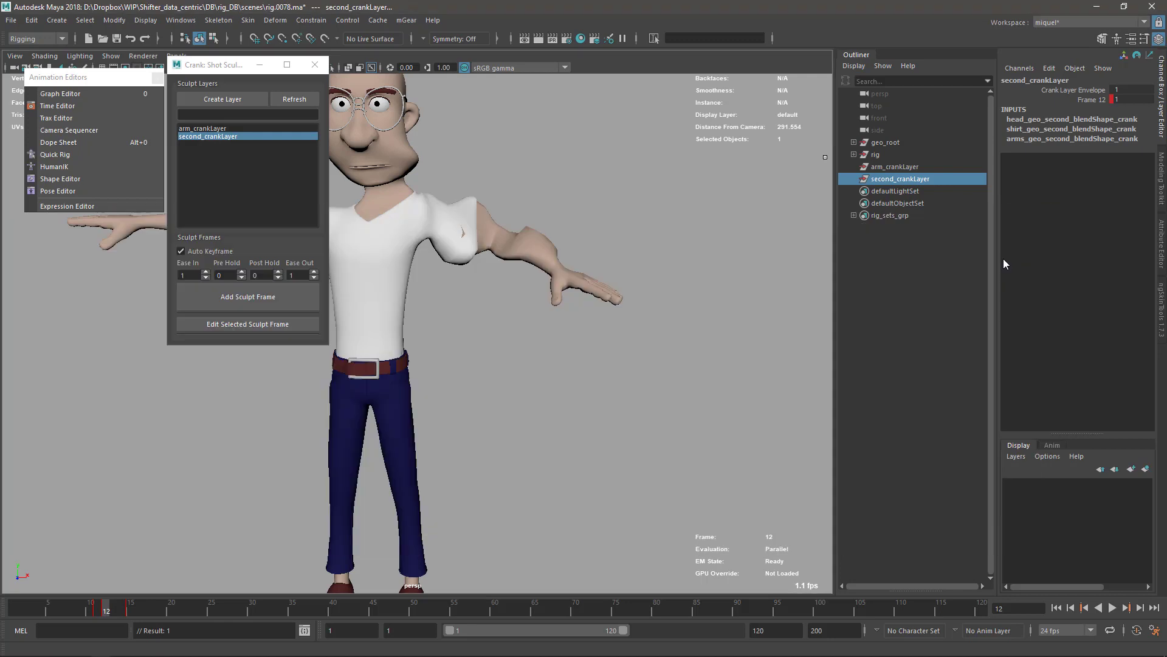
{"action": "left_click", "coordinate": [1046, 215]}
Scrub the animation to frame 14 and examine how the arm sculpt eases out from several viewing angles
{"action": "left_click", "coordinate": [111, 609]}
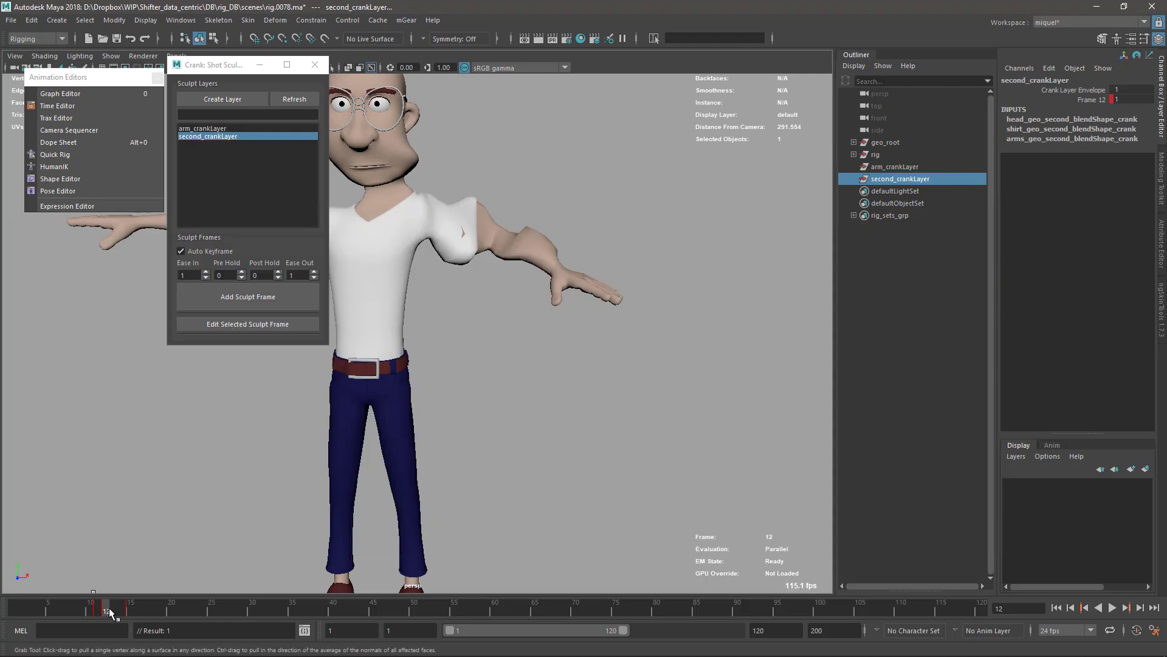
{"action": "mouse_move", "coordinate": [111, 611]}
{"action": "left_mouse_down"}
{"action": "mouse_move", "coordinate": [125, 614]}
{"action": "mouse_move", "coordinate": [101, 615]}
{"action": "mouse_move", "coordinate": [123, 616]}
{"action": "left_mouse_up"}
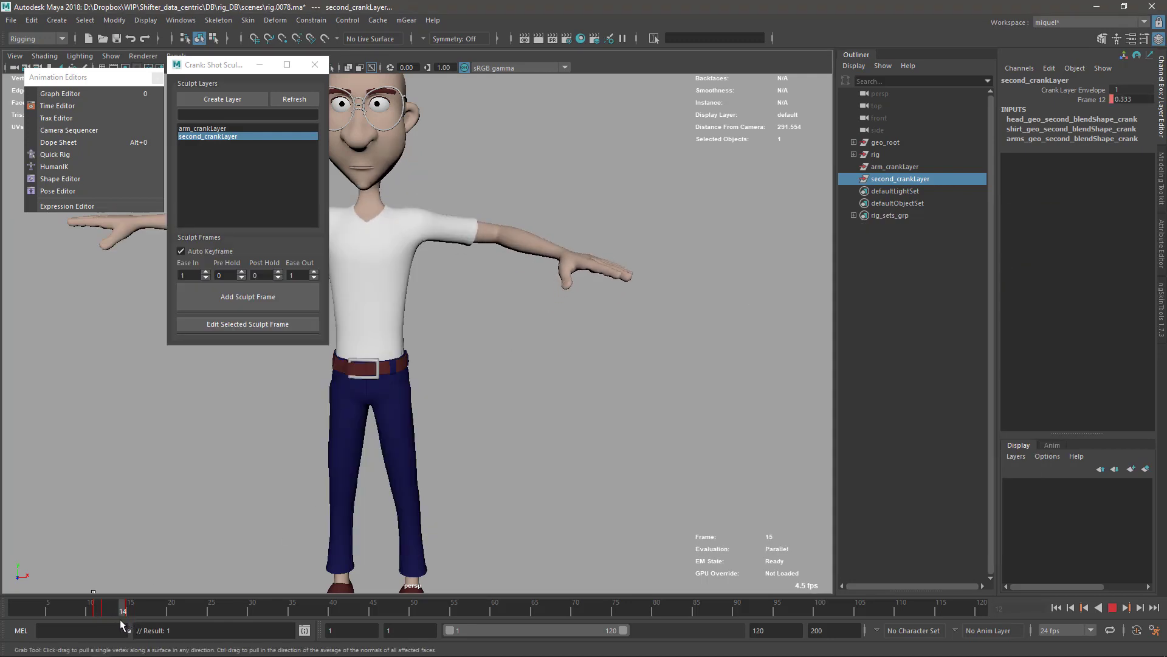
{"action": "scroll", "coordinate": [643, 407], "scroll_direction": "down", "scroll_amount": 3}
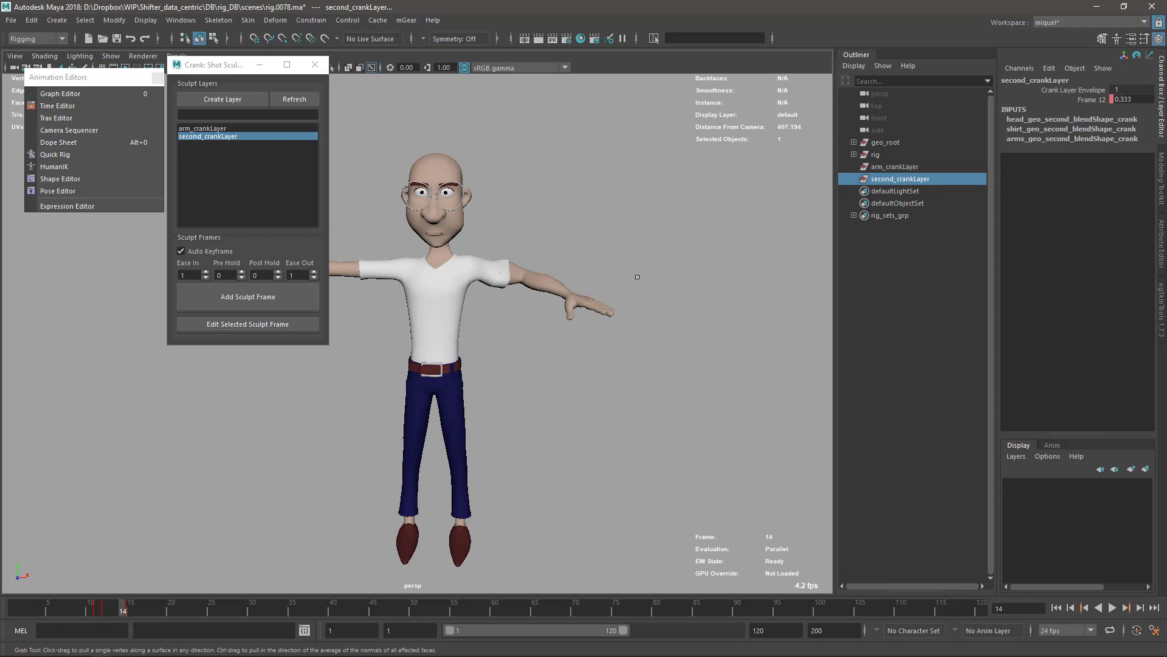
{"action": "left_click_drag", "start_coordinate": [672, 290], "coordinate": [641, 344], "text": "alt"}
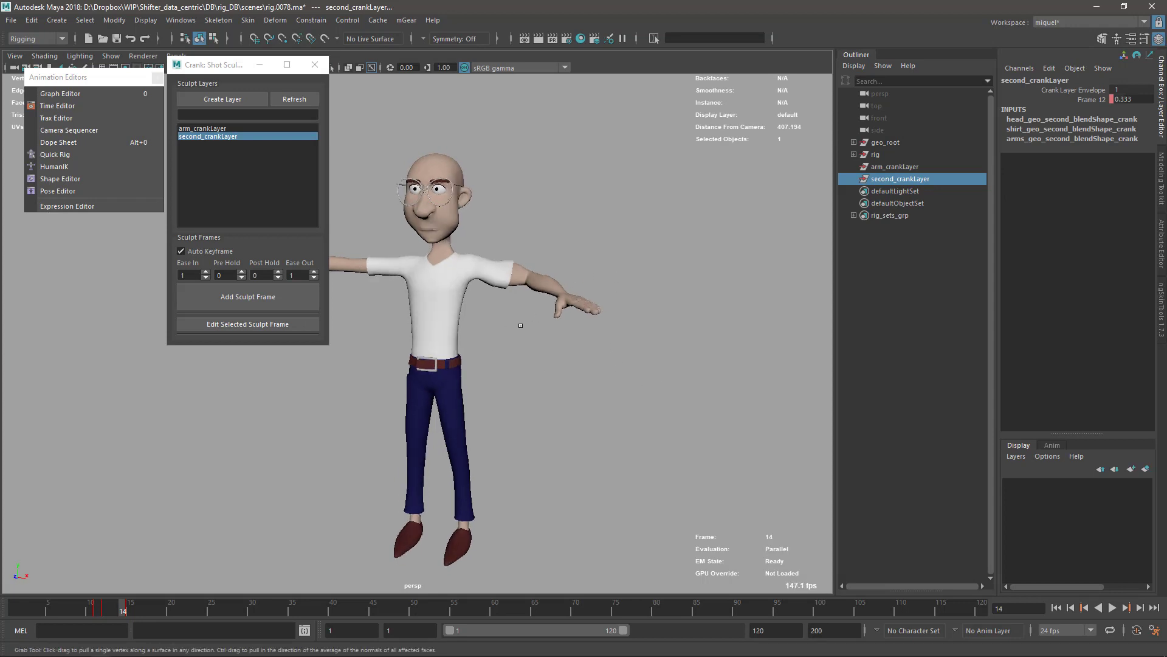
{"action": "left_click_drag", "start_coordinate": [502, 326], "coordinate": [526, 395], "text": "alt"}
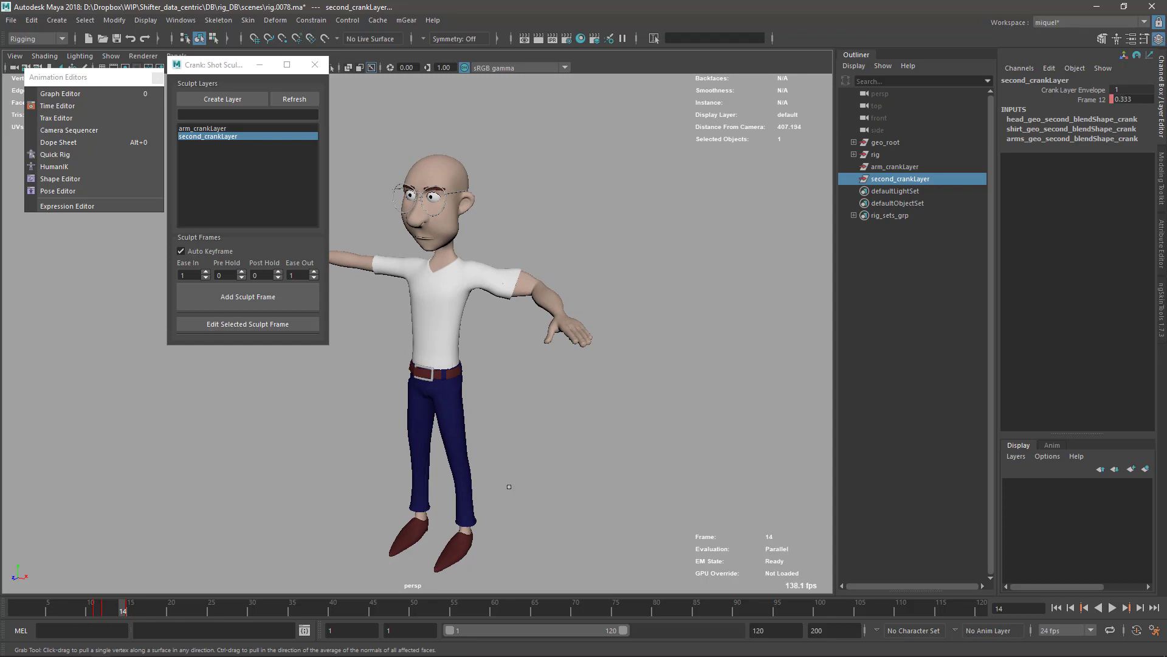
{"action": "left_click_drag", "start_coordinate": [378, 357], "coordinate": [556, 352], "text": "alt"}
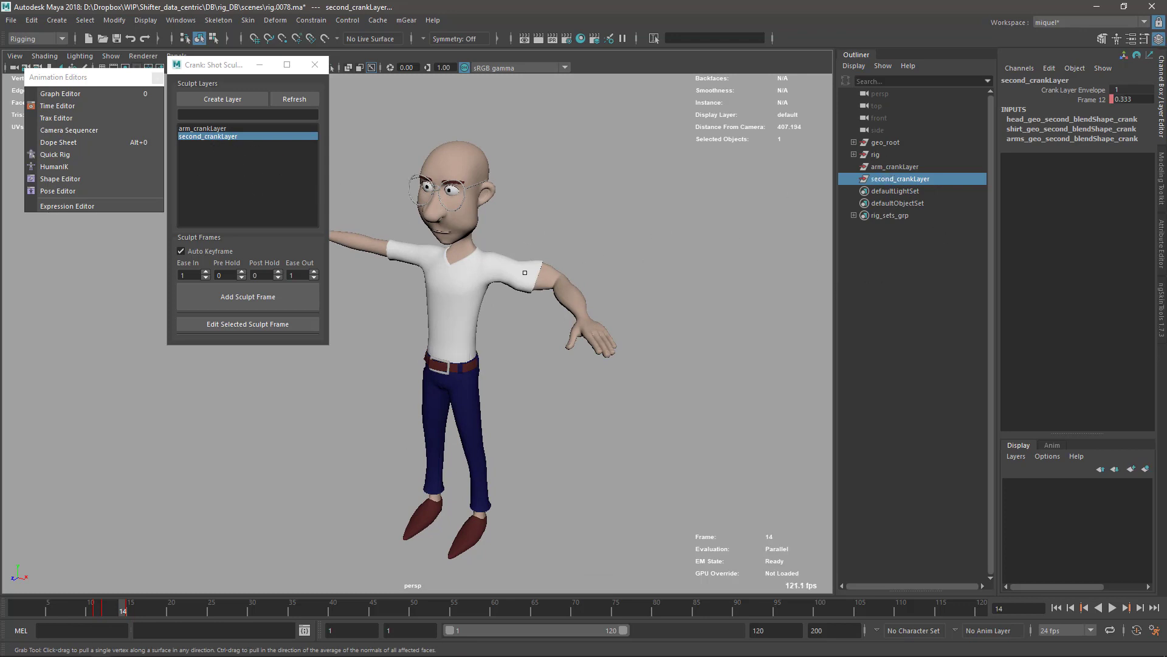
{"action": "scroll", "coordinate": [557, 269], "scroll_direction": "up", "scroll_amount": 2}
{"action": "middle_click_drag", "start_coordinate": [556, 234], "coordinate": [508, 272], "text": "alt"}
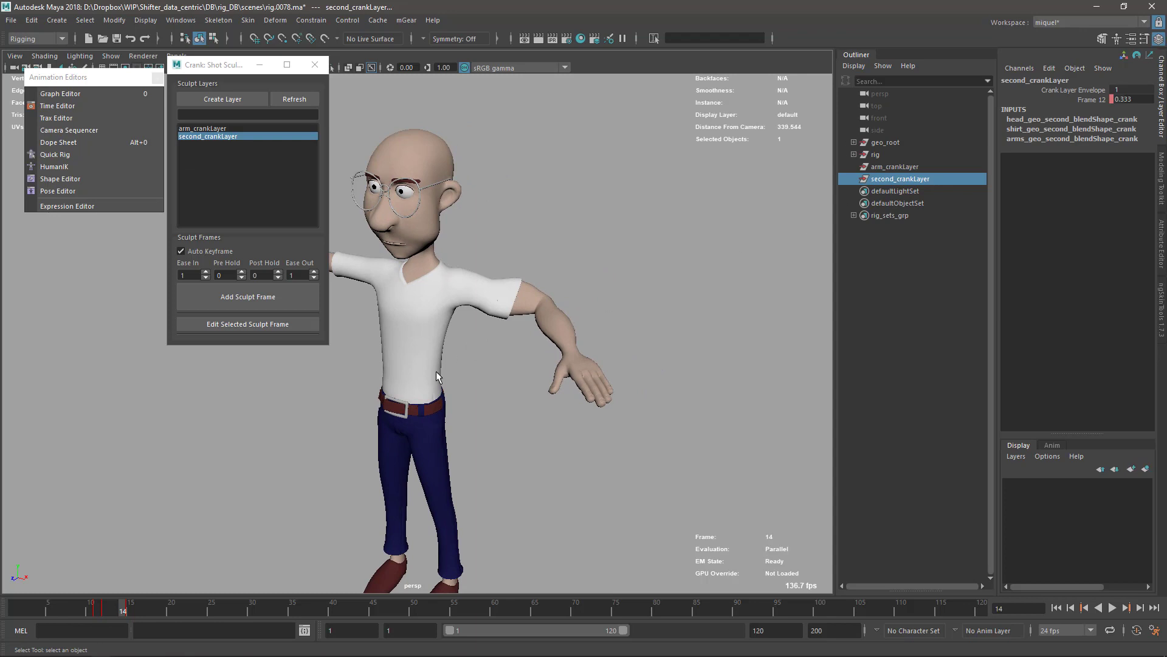
Go back to frame 1, select the rig controls and reset them to their default pose
{"action": "middle_click_drag", "start_coordinate": [344, 426], "coordinate": [346, 424], "text": "alt"}
{"action": "mouse_move", "coordinate": [122, 607]}
{"action": "left_mouse_down"}
{"action": "mouse_move", "coordinate": [91, 611]}
{"action": "mouse_move", "coordinate": [118, 619]}
{"action": "left_mouse_up"}
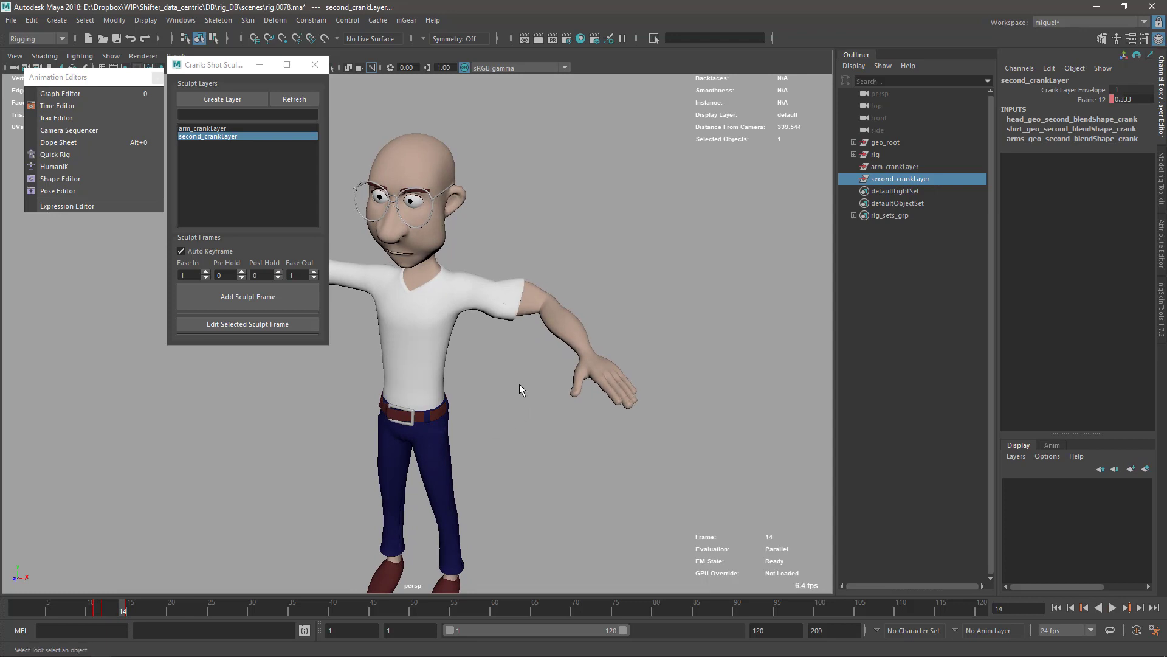
{"action": "left_click", "coordinate": [698, 253]}
{"action": "left_click", "coordinate": [895, 176]}
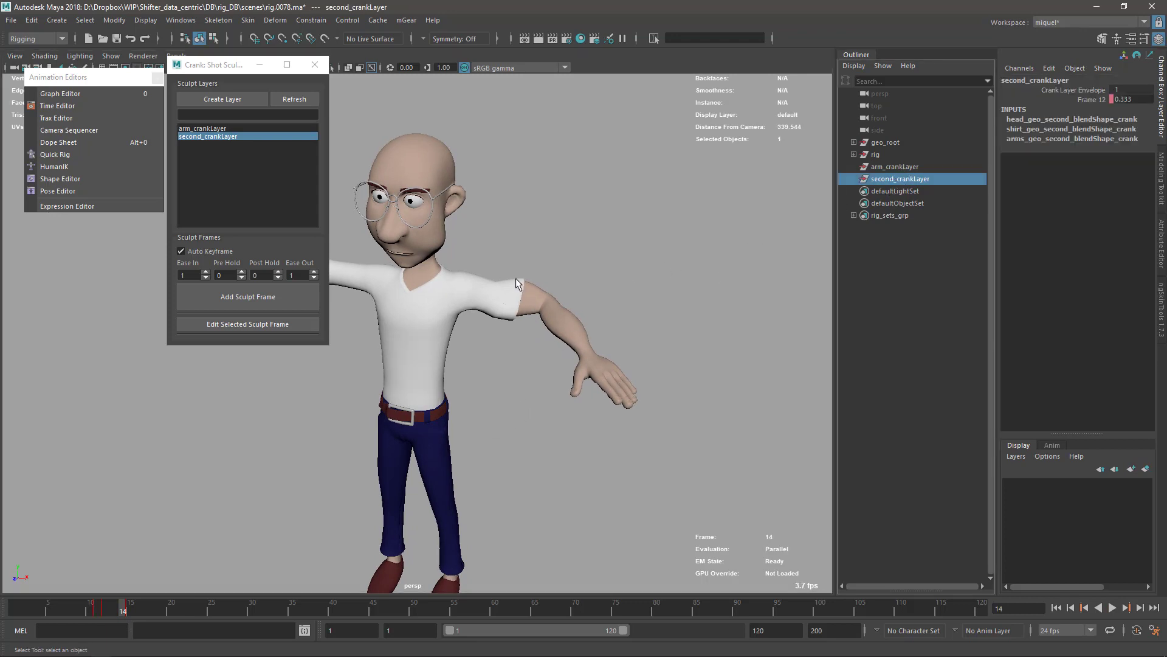
{"action": "left_click_drag", "start_coordinate": [107, 610], "coordinate": [2, 609]}
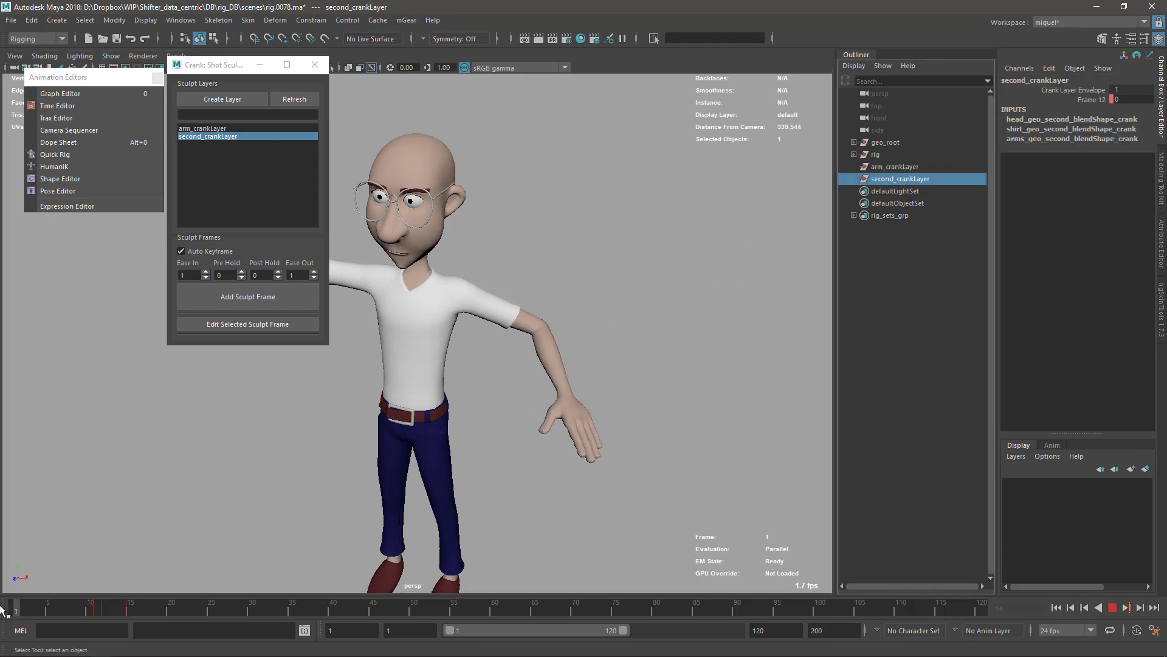
{"action": "right_click_drag", "start_coordinate": [549, 411], "coordinate": [494, 348], "text": "alt"}
{"action": "left_click_drag", "start_coordinate": [480, 277], "coordinate": [544, 480]}
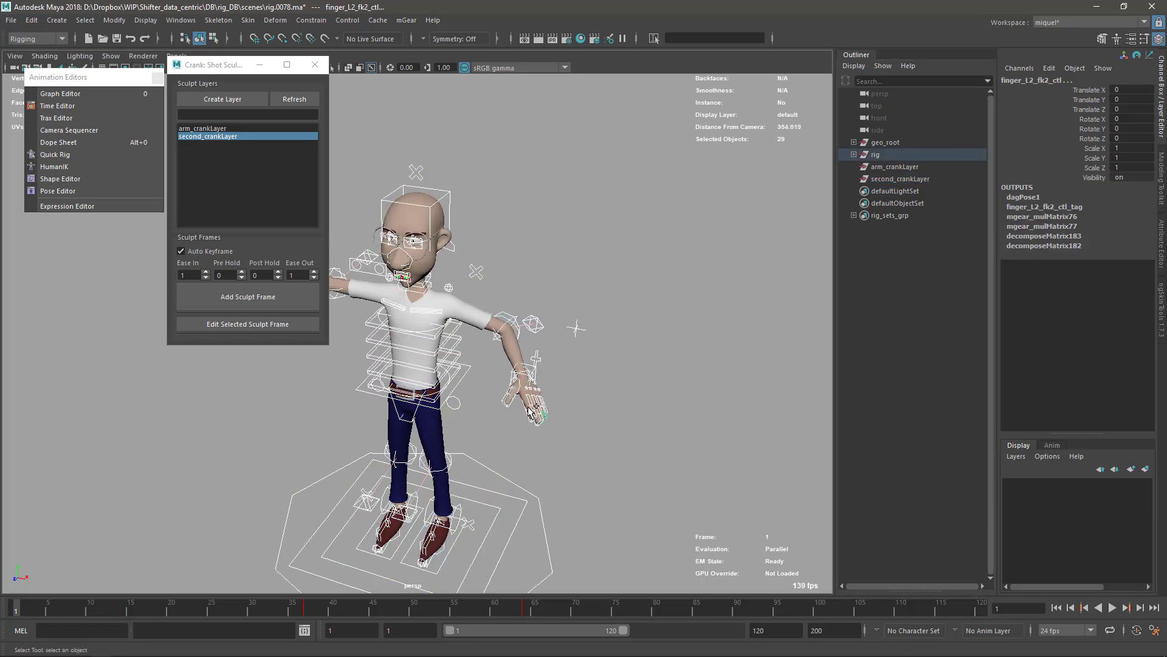
{"action": "key", "text": "ctrl+r"}
{"action": "right_click_drag", "start_coordinate": [510, 368], "coordinate": [514, 365], "text": "alt"}
{"action": "scroll", "coordinate": [513, 365], "scroll_direction": "up", "scroll_amount": 3}
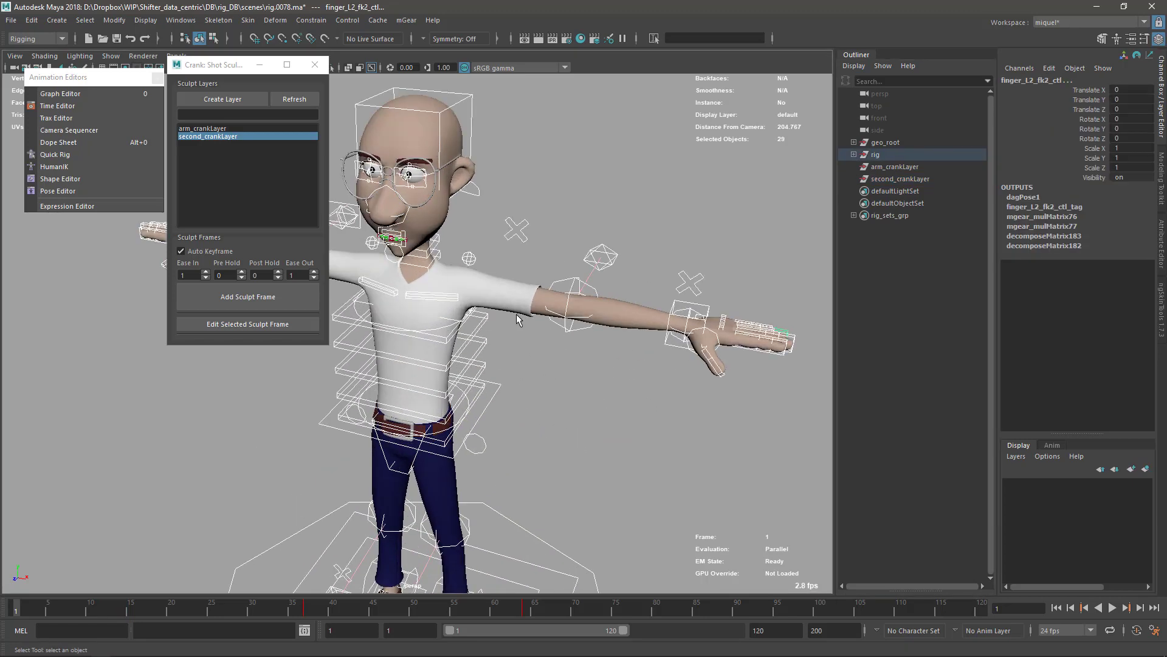
Add a Delta Mush deformer to the shirt, arms and head meshes
{"action": "left_click", "coordinate": [523, 316]}
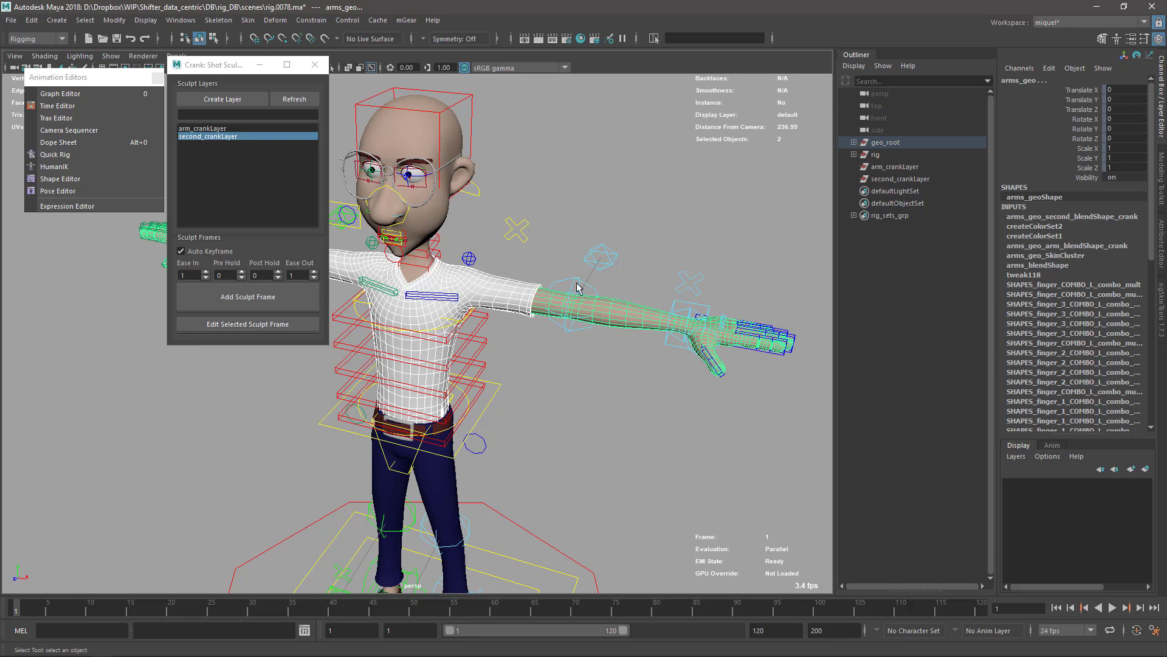
{"action": "left_click", "coordinate": [448, 223]}
{"action": "left_click", "coordinate": [273, 20]}
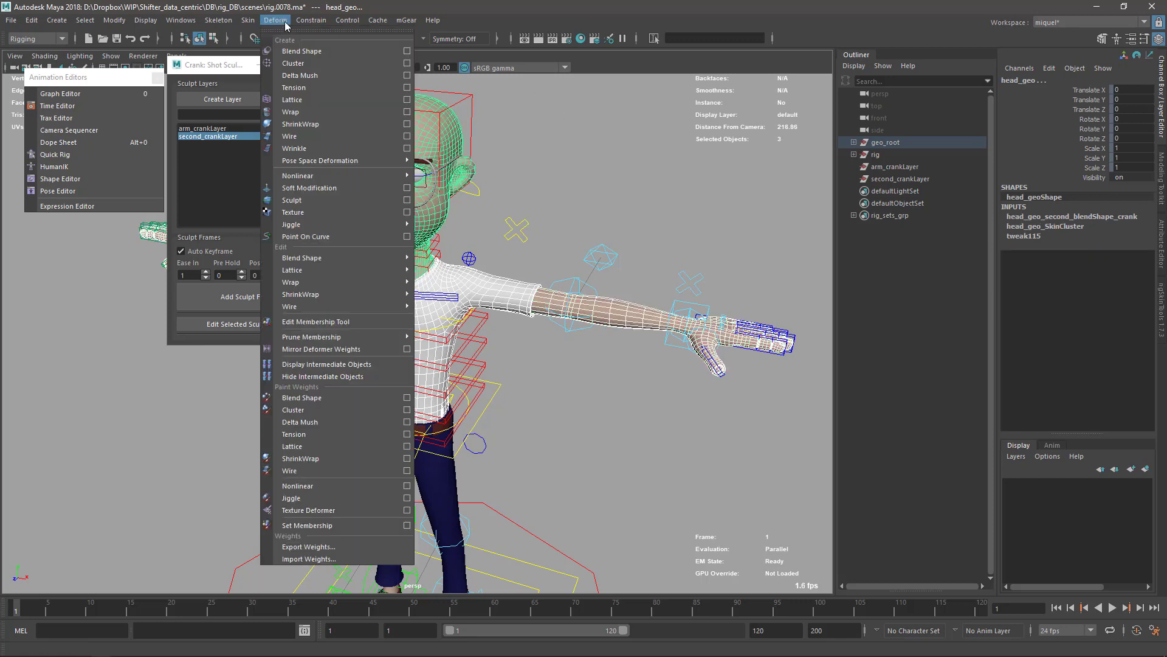
{"action": "left_click", "coordinate": [326, 78]}
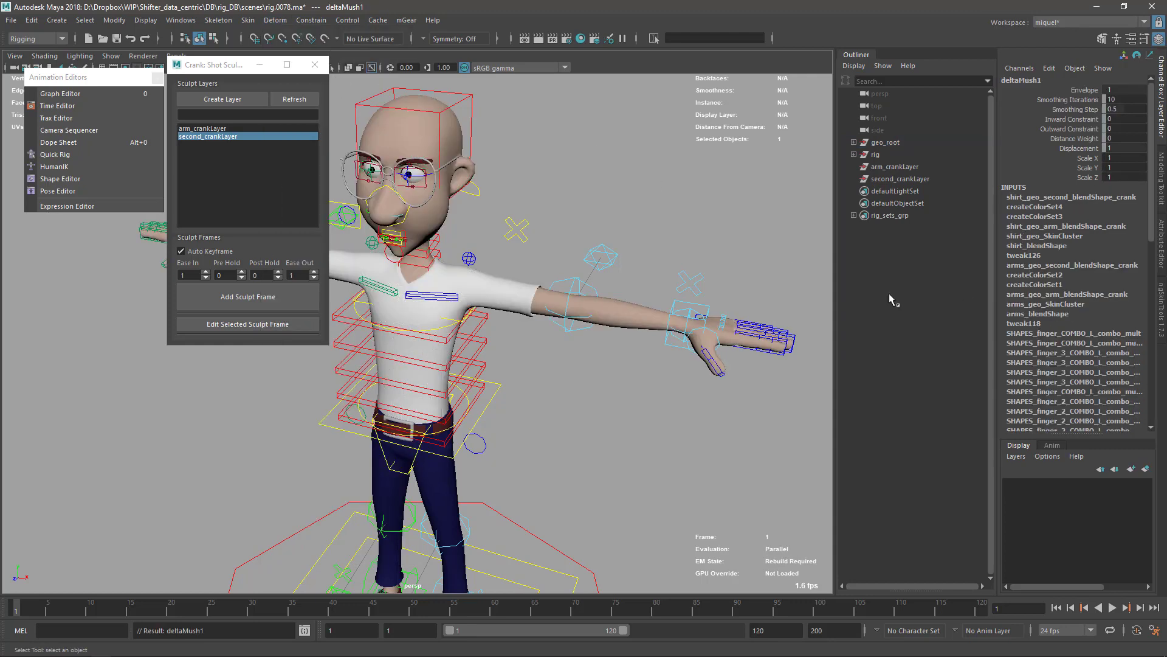
Go to frame 12 and examine the arms mesh's deformer order from deltaMush1 to arms_geo_arm_blendShape_crank
{"action": "left_click", "coordinate": [611, 323]}
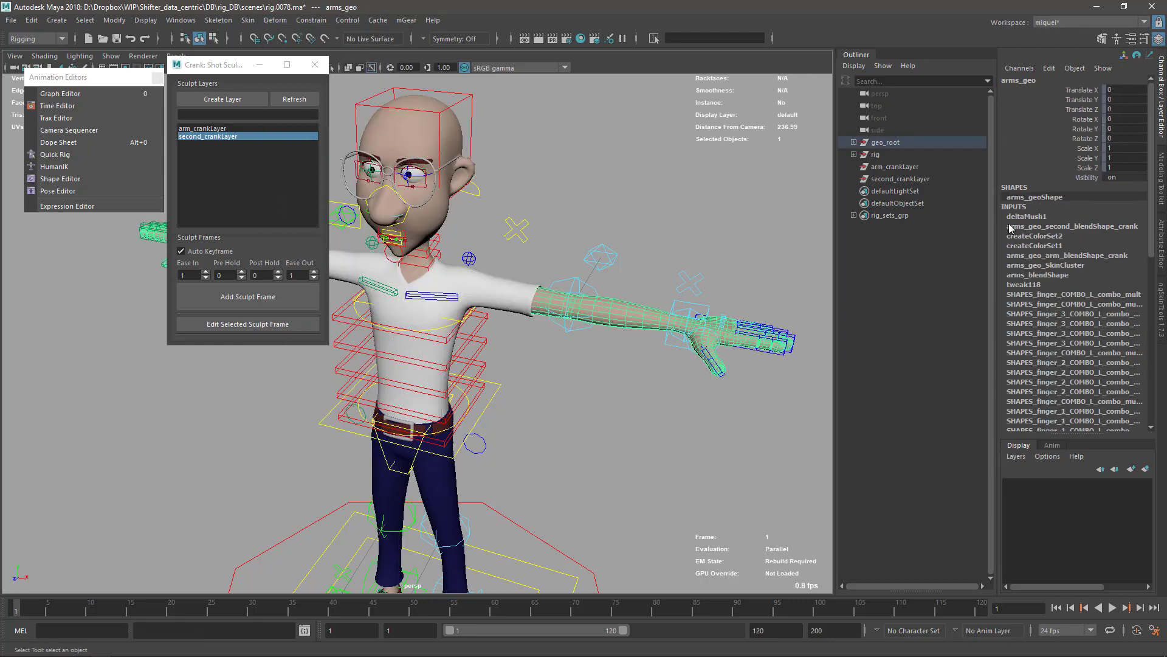
{"action": "left_click", "coordinate": [518, 291]}
{"action": "mouse_move", "coordinate": [98, 603]}
{"action": "left_mouse_down"}
{"action": "mouse_move", "coordinate": [94, 613]}
{"action": "mouse_move", "coordinate": [172, 611]}
{"action": "mouse_move", "coordinate": [97, 619]}
{"action": "mouse_move", "coordinate": [107, 619]}
{"action": "left_mouse_up"}
{"action": "left_click_drag", "start_coordinate": [579, 376], "coordinate": [564, 382], "text": "alt"}
{"action": "scroll", "coordinate": [564, 382], "scroll_direction": "up", "scroll_amount": 6}
{"action": "left_click", "coordinate": [527, 290]}
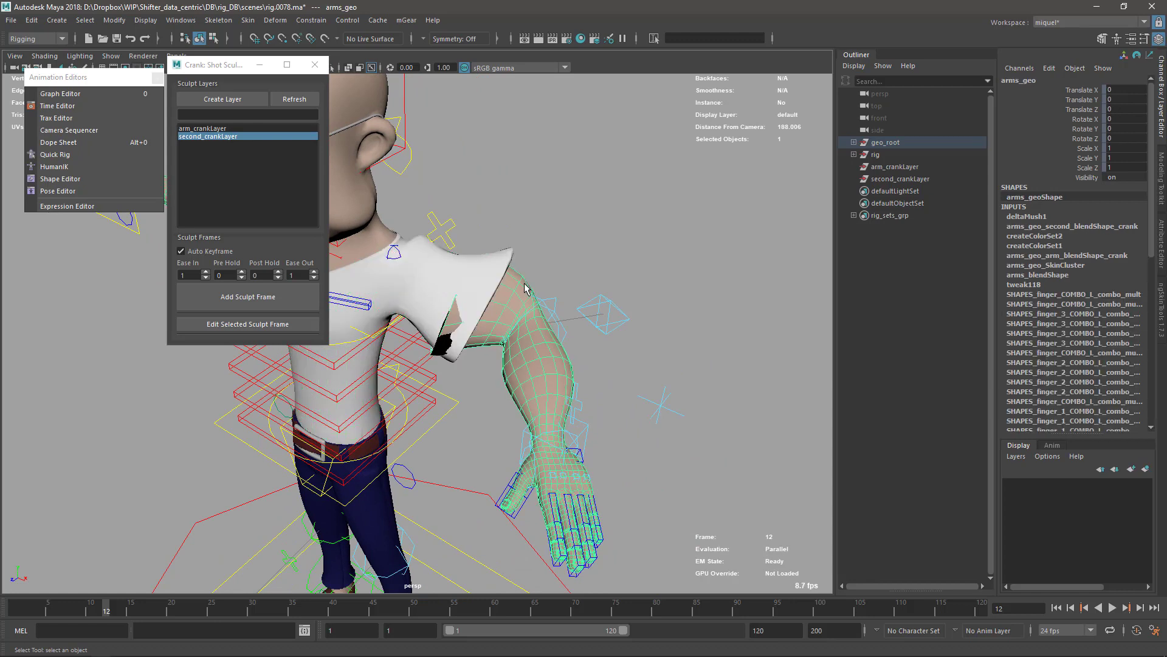
{"action": "left_click_drag", "start_coordinate": [1068, 260], "coordinate": [1045, 225]}
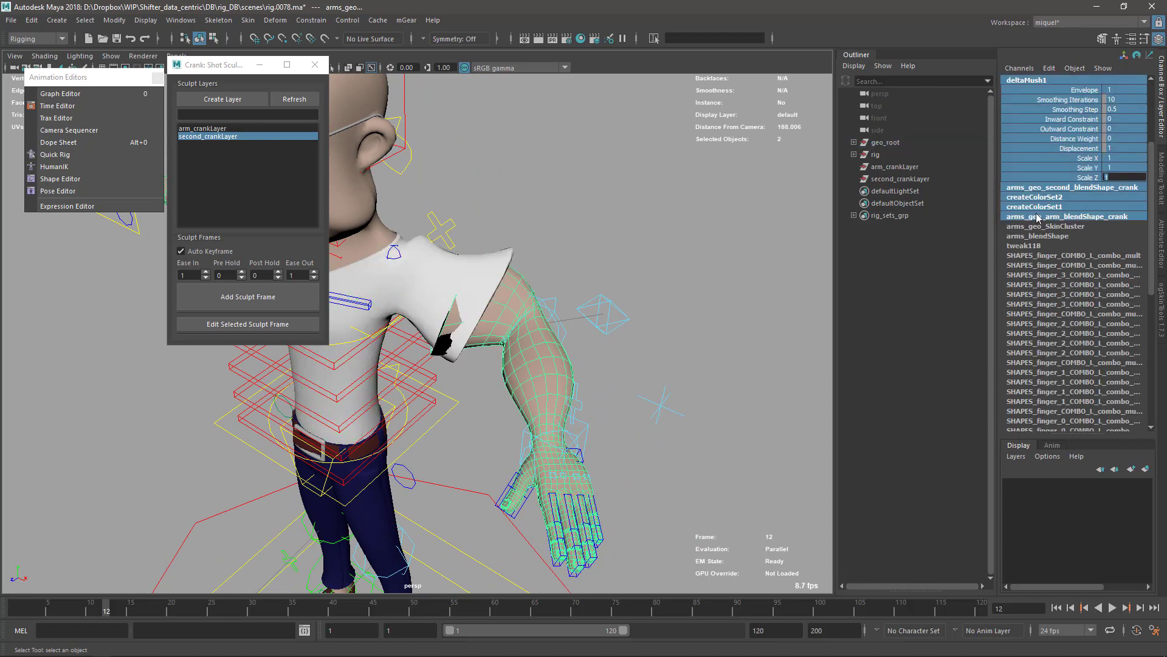
{"action": "left_click", "coordinate": [794, 314]}
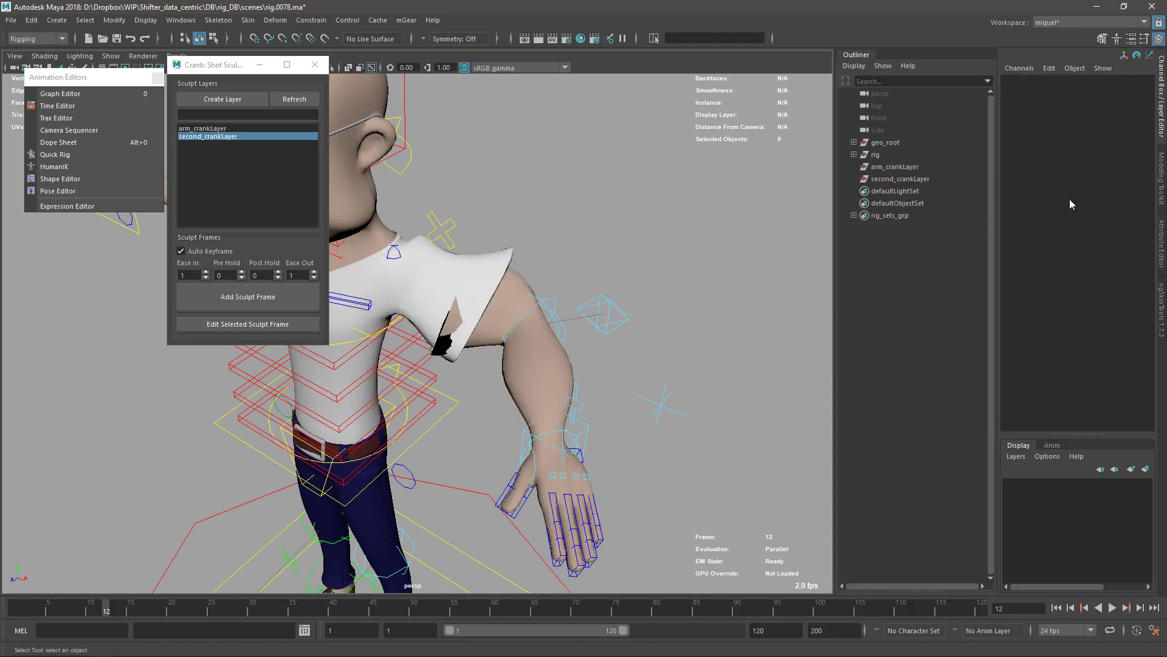
Vary the deltaMush1 Envelope on the arms mesh at frame 12 to examine its smoothing, leaving it at 1
{"action": "left_click", "coordinate": [502, 295]}
{"action": "left_click", "coordinate": [1032, 218]}
{"action": "left_click", "coordinate": [1076, 92]}
{"action": "middle_click_drag", "start_coordinate": [583, 308], "coordinate": [579, 344]}
{"action": "left_click_drag", "start_coordinate": [455, 345], "coordinate": [518, 305], "text": "alt"}
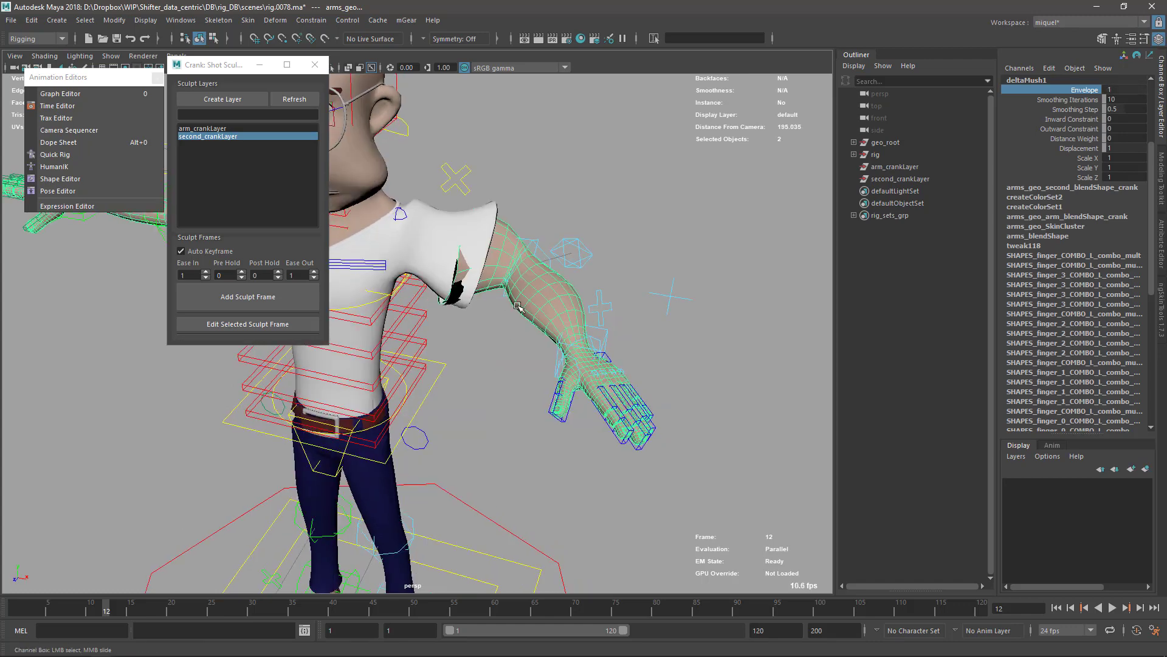
Add a sculpt frame to arm_crankLayer at frame 12
{"action": "left_click", "coordinate": [226, 129]}
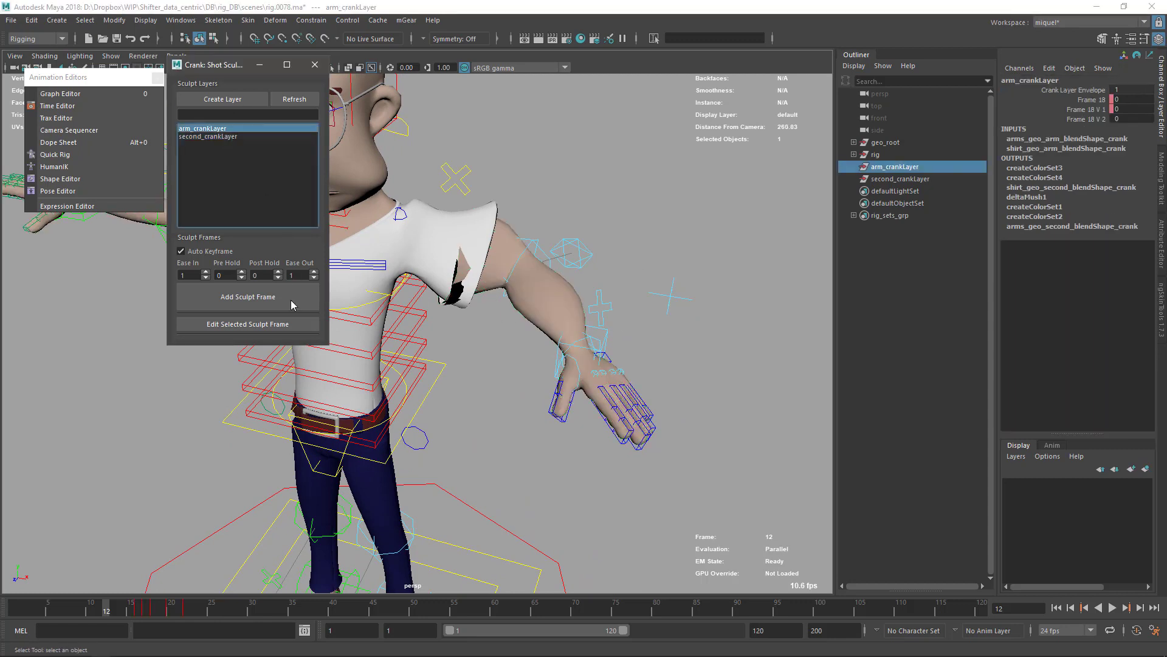
{"action": "left_click", "coordinate": [262, 297]}
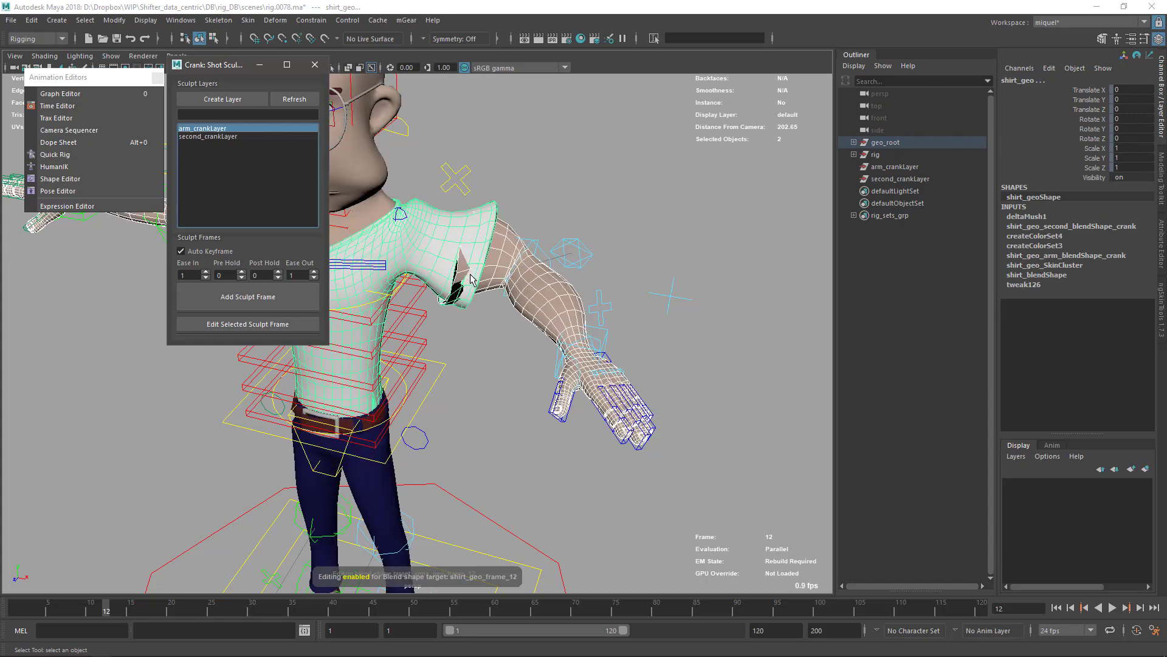
Try to reshape the sleeve and arm with the Grab tool while adjusting the brush strength
{"action": "right_click_drag", "start_coordinate": [500, 256], "coordinate": [549, 281], "text": "shift"}
{"action": "key", "text": "m"}
{"action": "left_click_drag", "start_coordinate": [496, 229], "coordinate": [496, 227]}
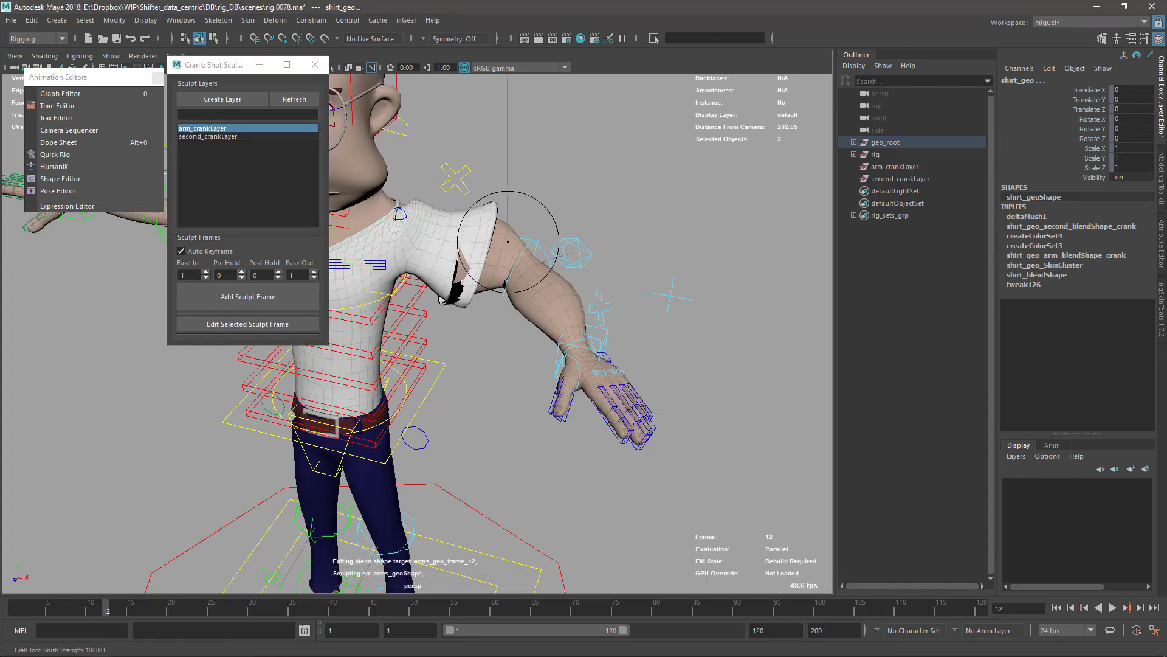
{"action": "key", "text": "m"}
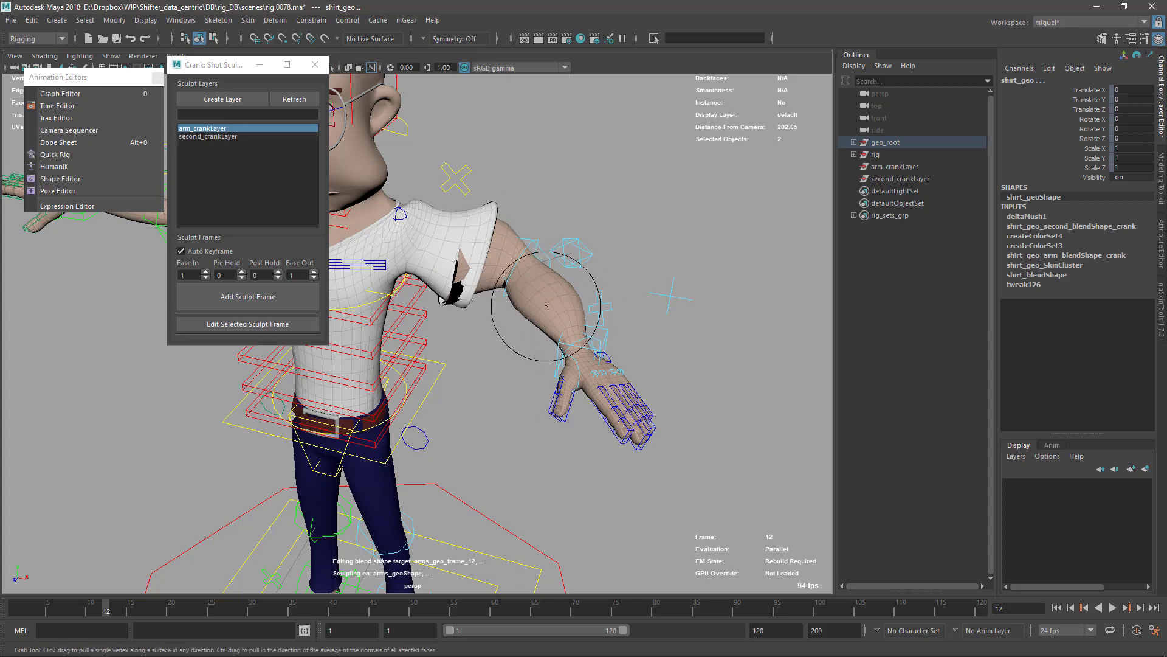
{"action": "key", "text": "m"}
{"action": "left_click_drag", "start_coordinate": [538, 313], "coordinate": [537, 307]}
{"action": "left_click_drag", "start_coordinate": [533, 304], "coordinate": [517, 301]}
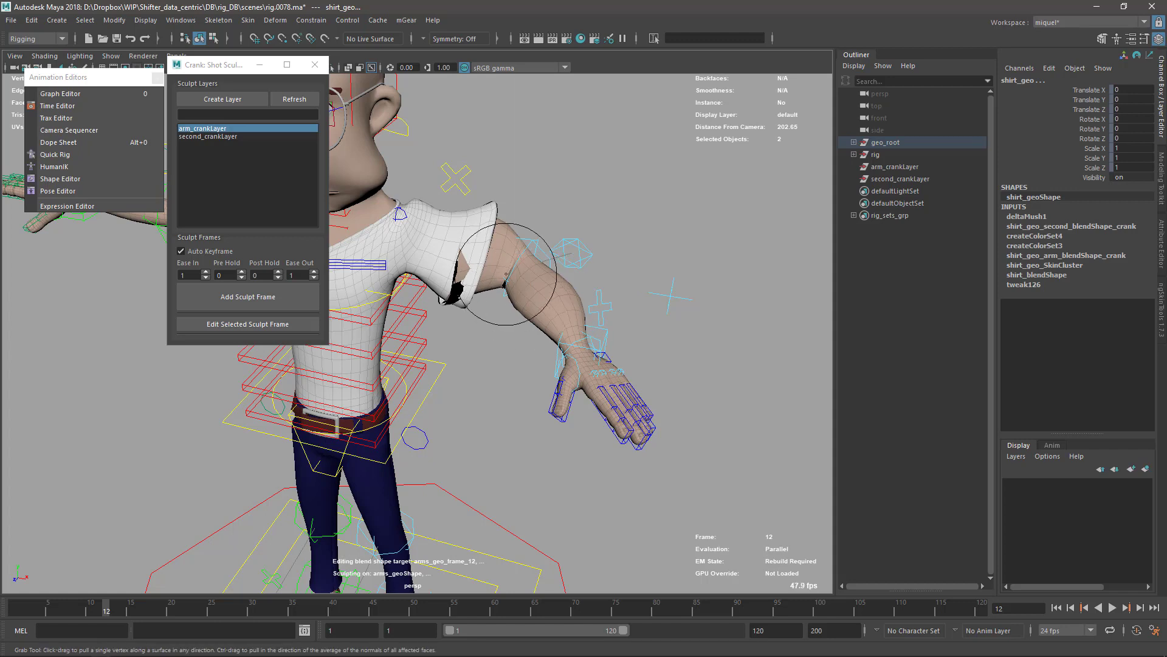
{"action": "left_click_drag", "start_coordinate": [461, 284], "coordinate": [462, 283]}
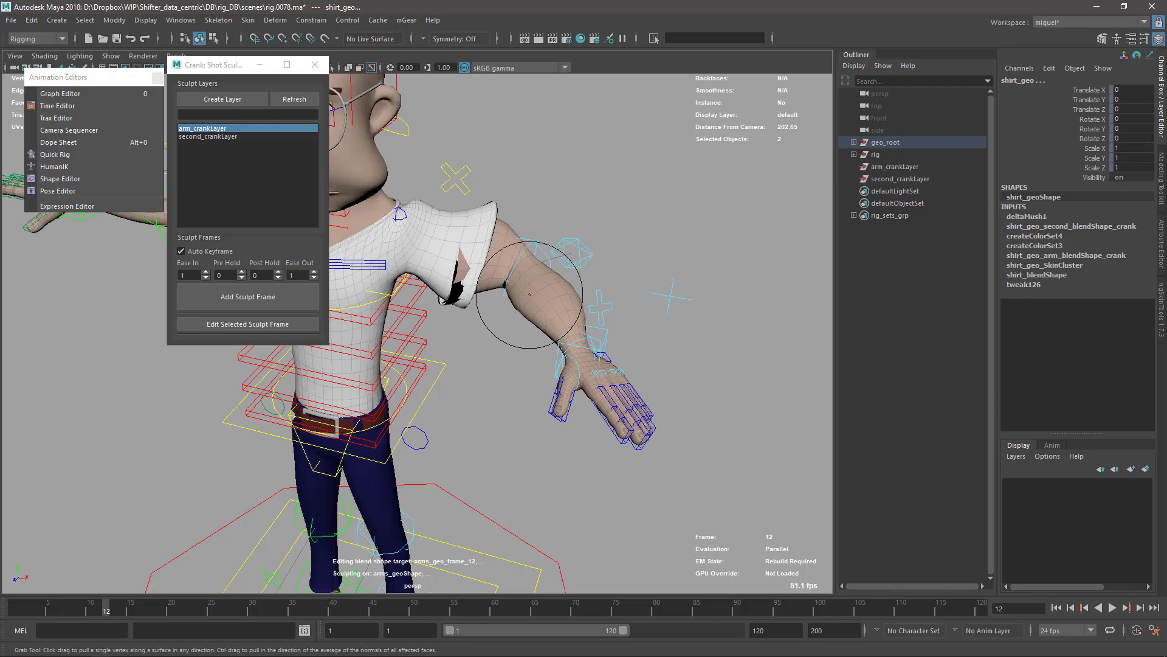
{"action": "key", "text": "q"}
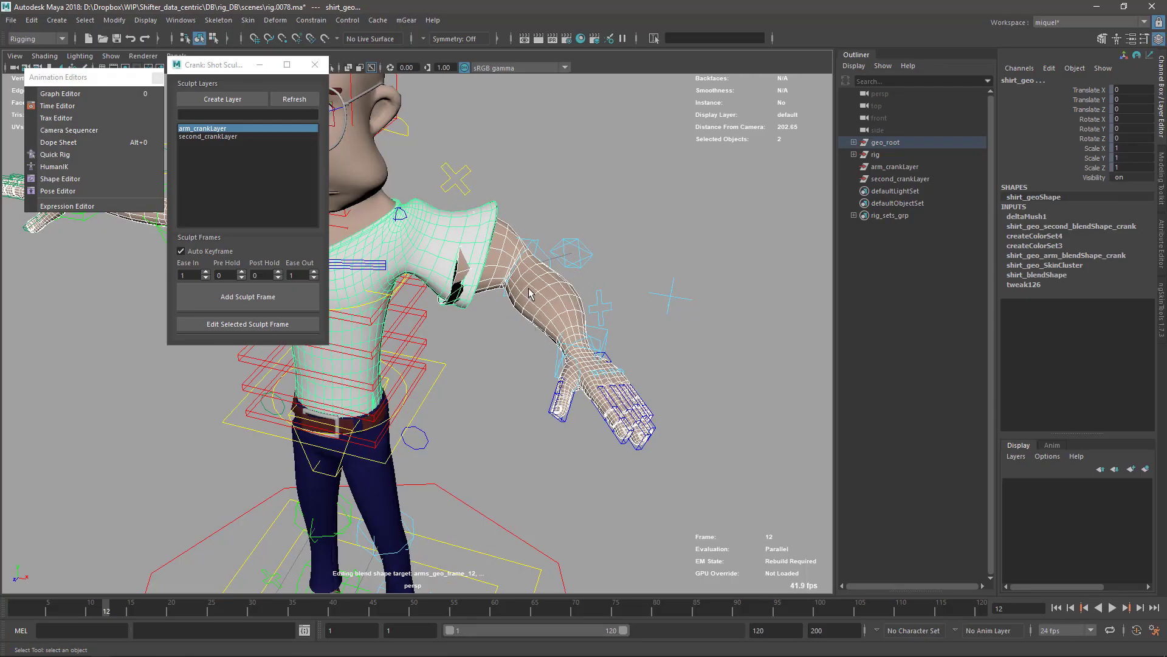
Move the vertices on the upper side of the sleeve and upper arm up and outward, ending in object mode
{"action": "key", "text": "F9"}
{"action": "left_click_drag", "start_coordinate": [490, 195], "coordinate": [560, 215]}
{"action": "key", "text": "w"}
{"action": "key", "text": "F8"}
{"action": "left_click", "coordinate": [679, 278]}
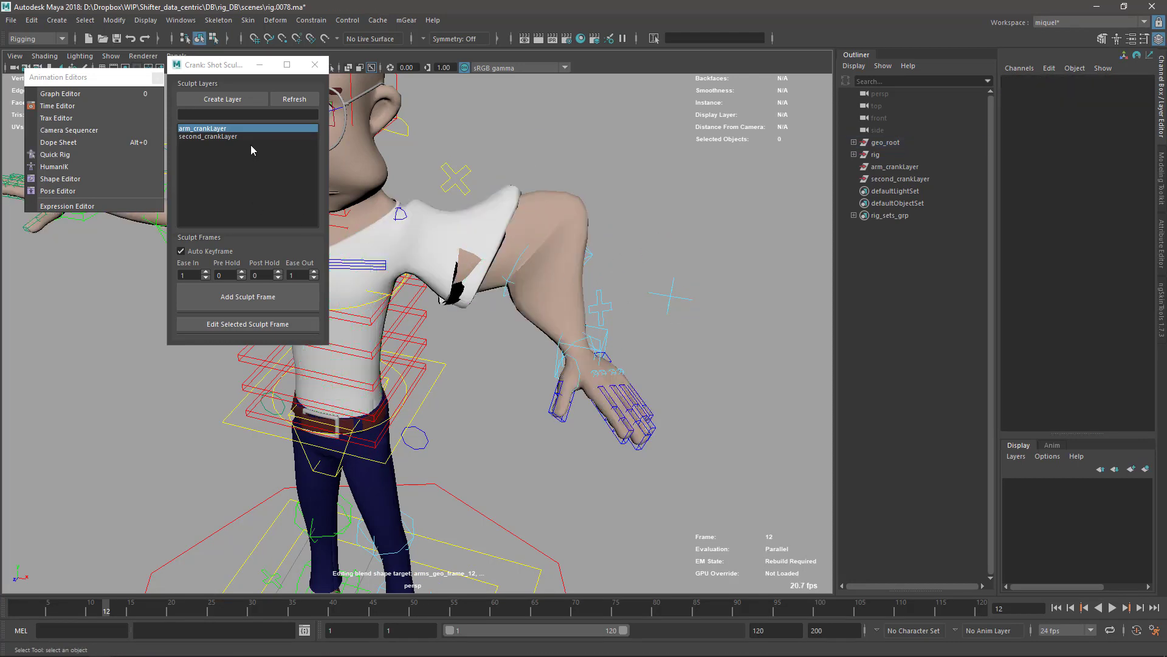
Show the Shape Editor's crank targets and turn off editing for all sculpt layers
{"action": "right_click", "coordinate": [225, 130]}
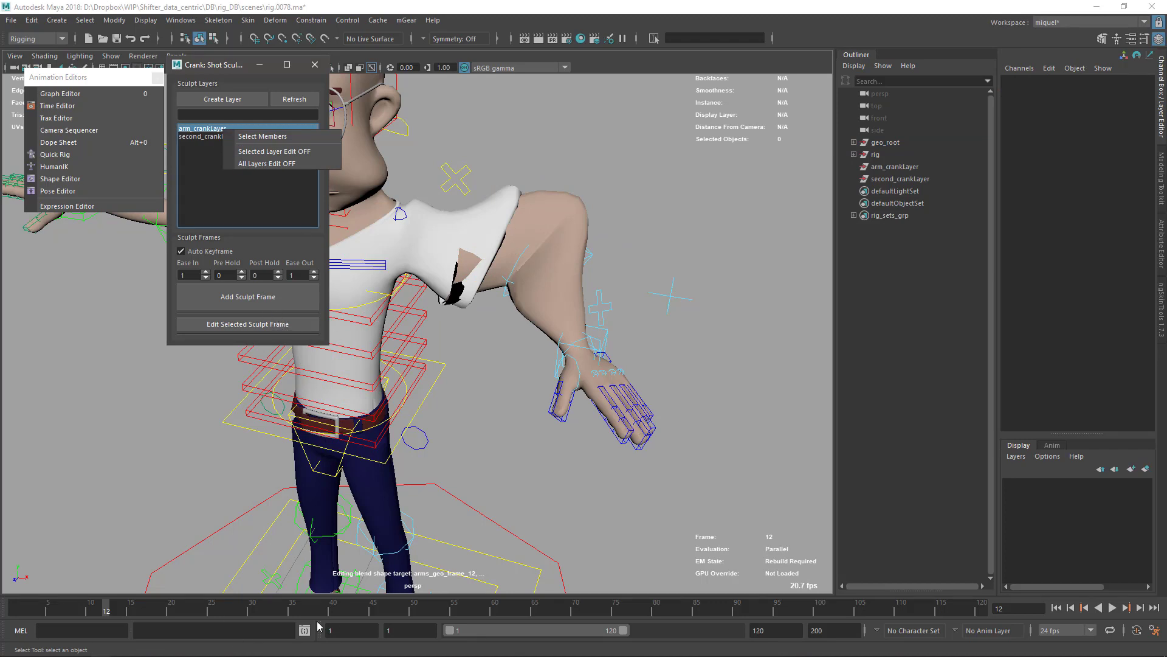
{"action": "left_click", "coordinate": [72, 183]}
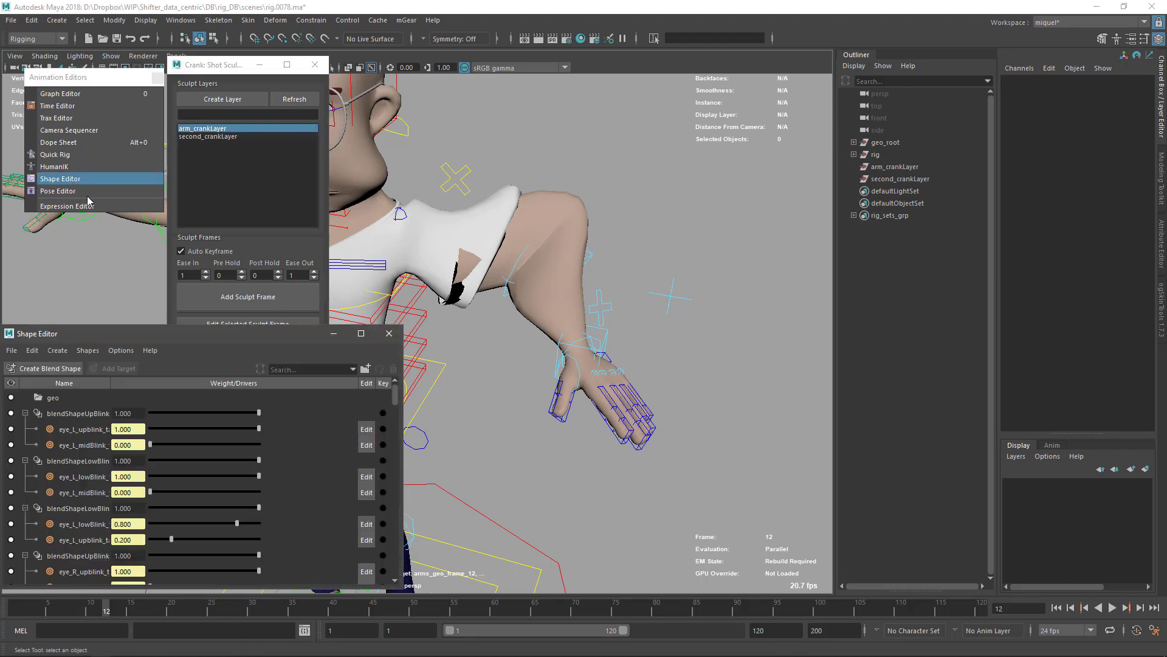
{"action": "left_click_drag", "start_coordinate": [285, 317], "coordinate": [290, 219]}
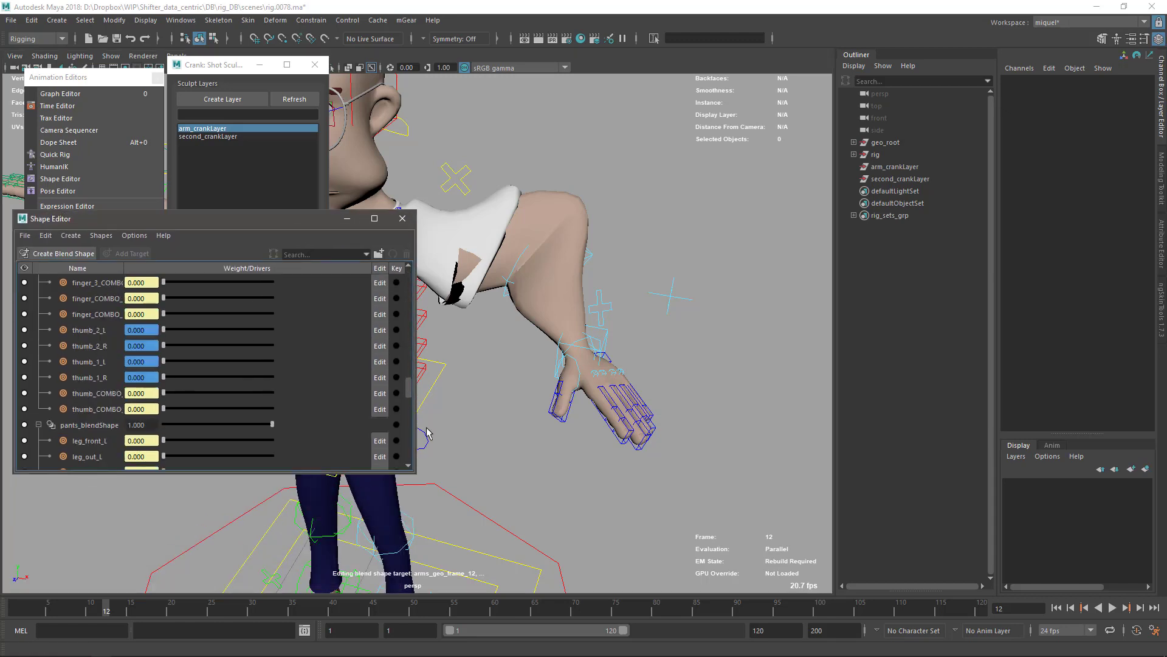
{"action": "right_click", "coordinate": [249, 129]}
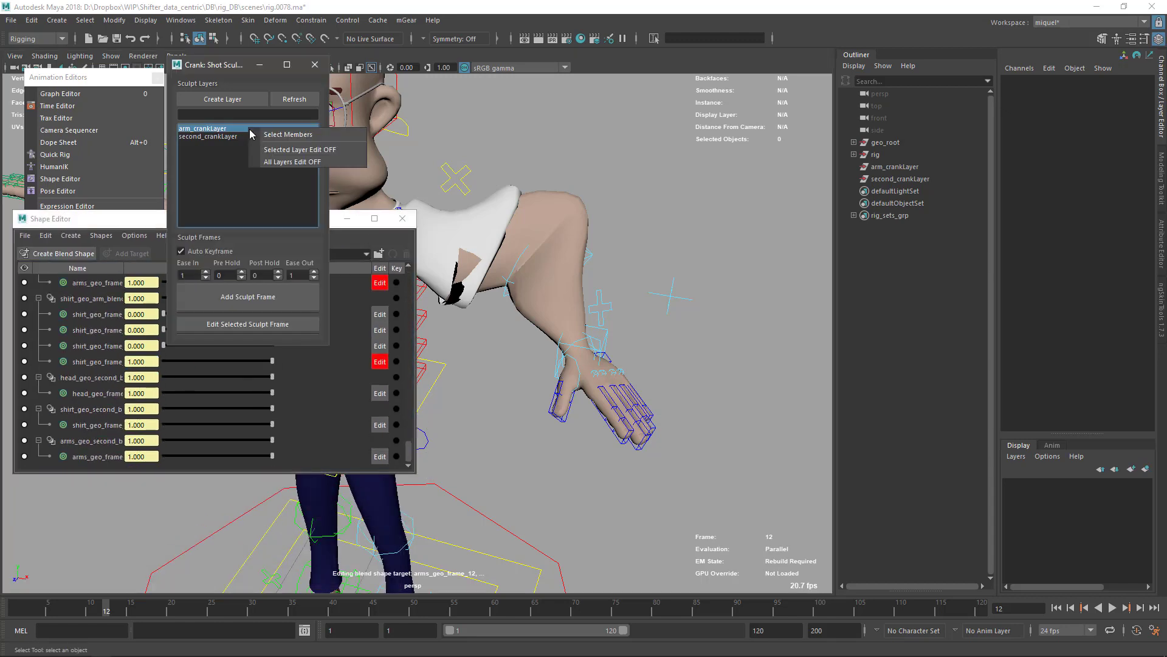
{"action": "left_click", "coordinate": [294, 162]}
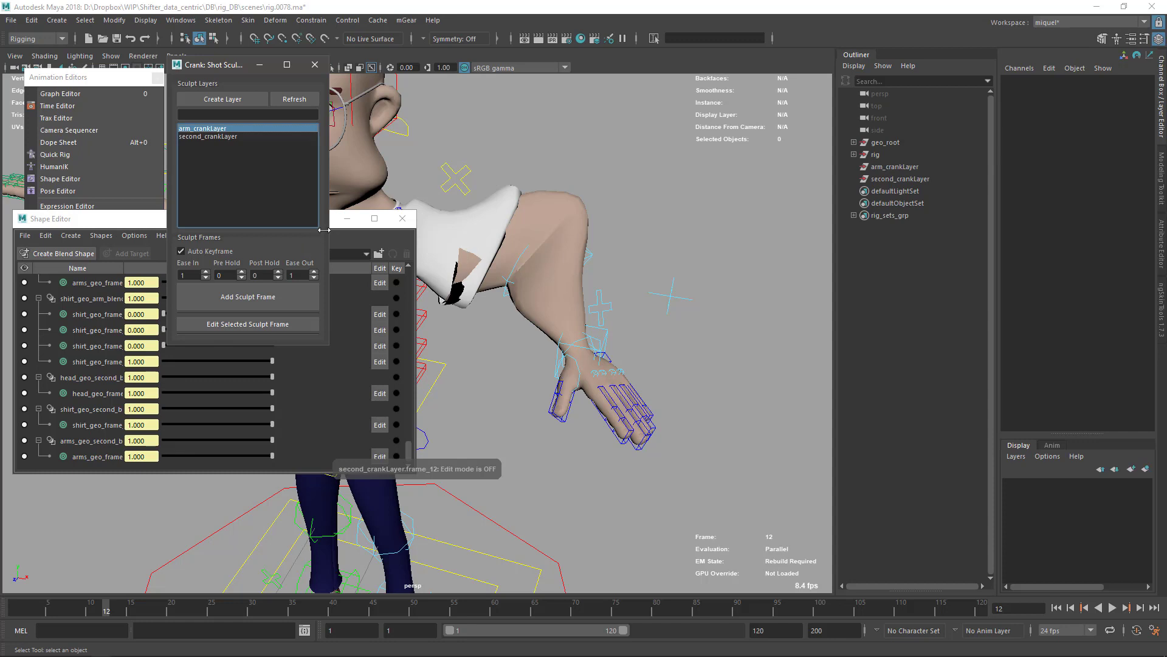
{"action": "left_click", "coordinate": [152, 229]}
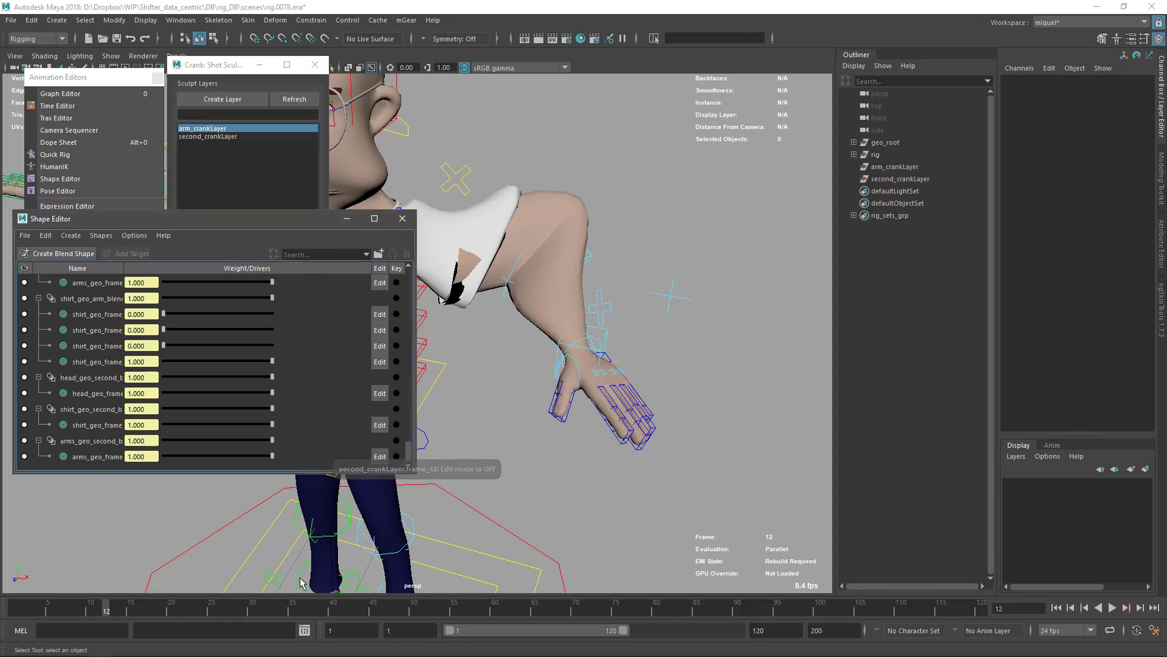
Test the arms mesh's deltaMush1 Envelope against the newly sculpted arm shape, leaving it at 1
{"action": "left_click", "coordinate": [593, 238]}
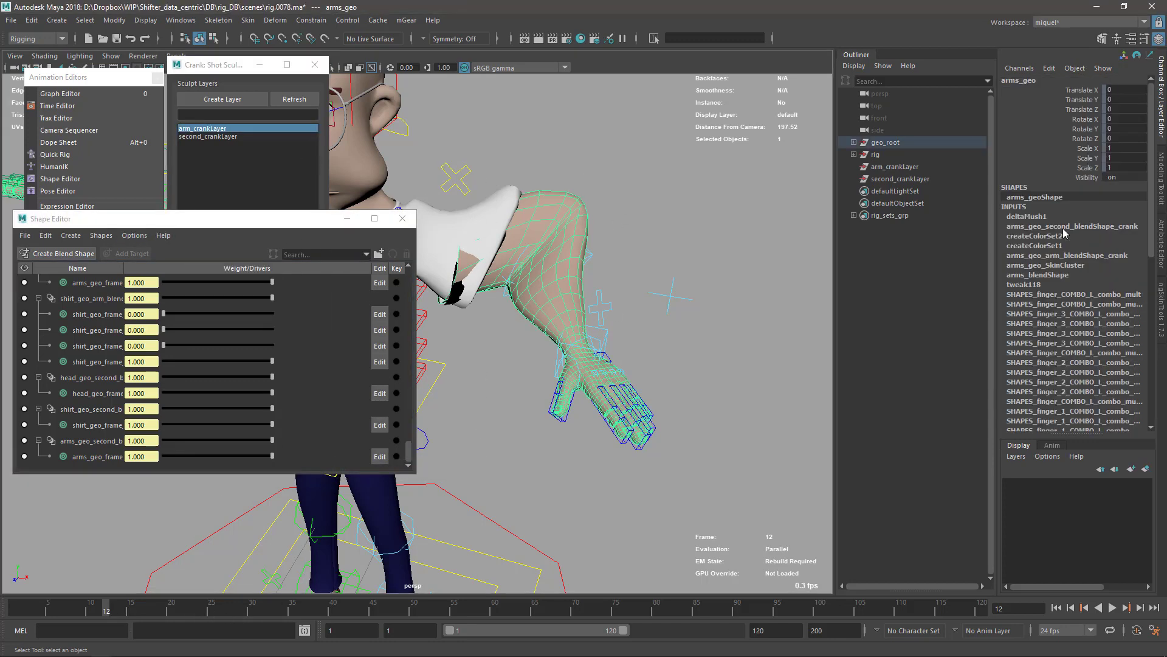
{"action": "left_click", "coordinate": [1017, 216]}
{"action": "left_click", "coordinate": [1085, 89]}
{"action": "mouse_move", "coordinate": [666, 243]}
{"action": "middle_mouse_down"}
{"action": "mouse_move", "coordinate": [633, 248]}
{"action": "mouse_move", "coordinate": [646, 250]}
{"action": "middle_mouse_up"}
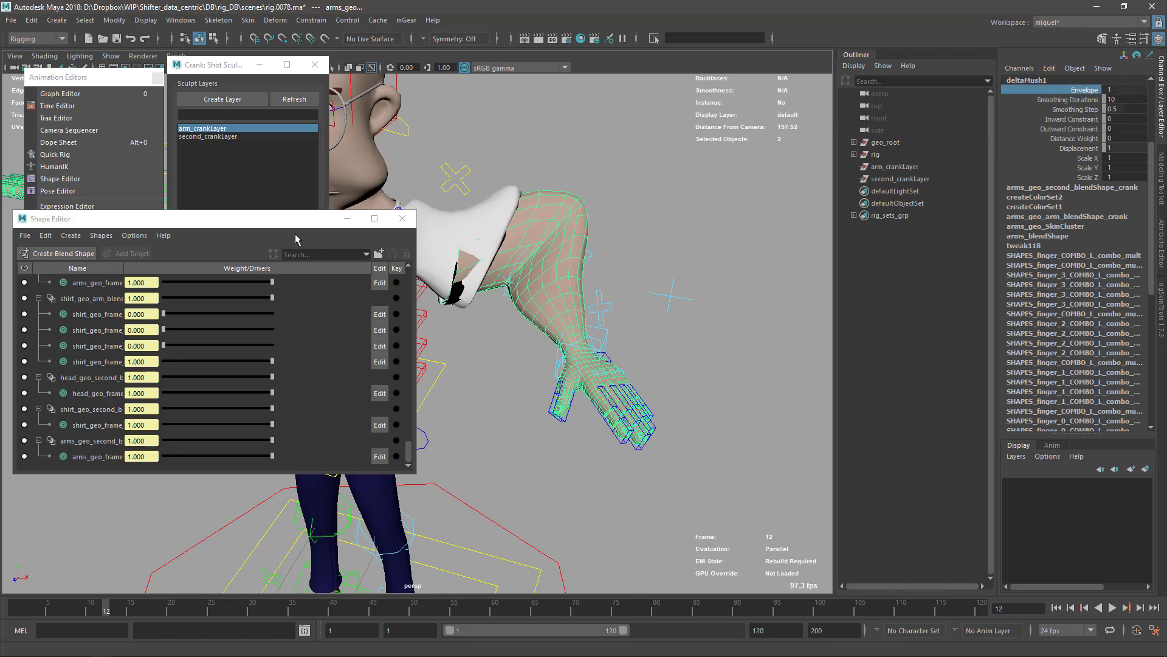
Play the animation around frame 12 and compare the sculpt frame channels of second_crankLayer and arm_crankLayer with the Shape Editor weights
{"action": "left_click_drag", "start_coordinate": [307, 226], "coordinate": [290, 271]}
{"action": "scroll", "coordinate": [606, 296], "scroll_direction": "down", "scroll_amount": 5}
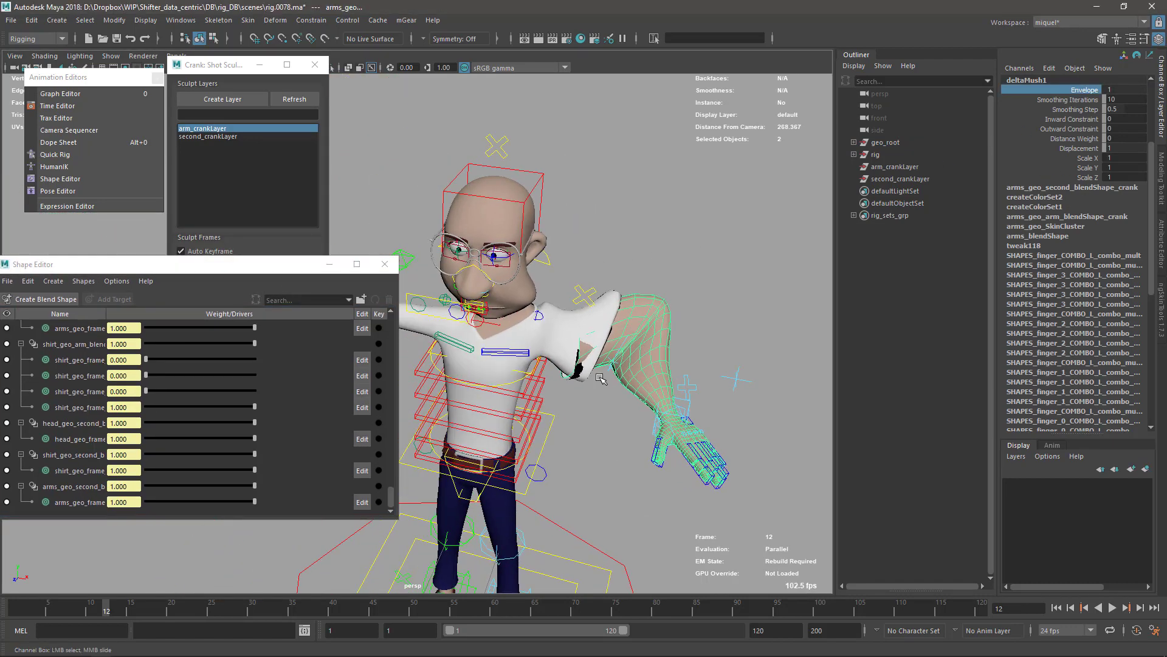
{"action": "left_click_drag", "start_coordinate": [606, 295], "coordinate": [431, 504], "text": "alt"}
{"action": "key", "text": "alt+v"}
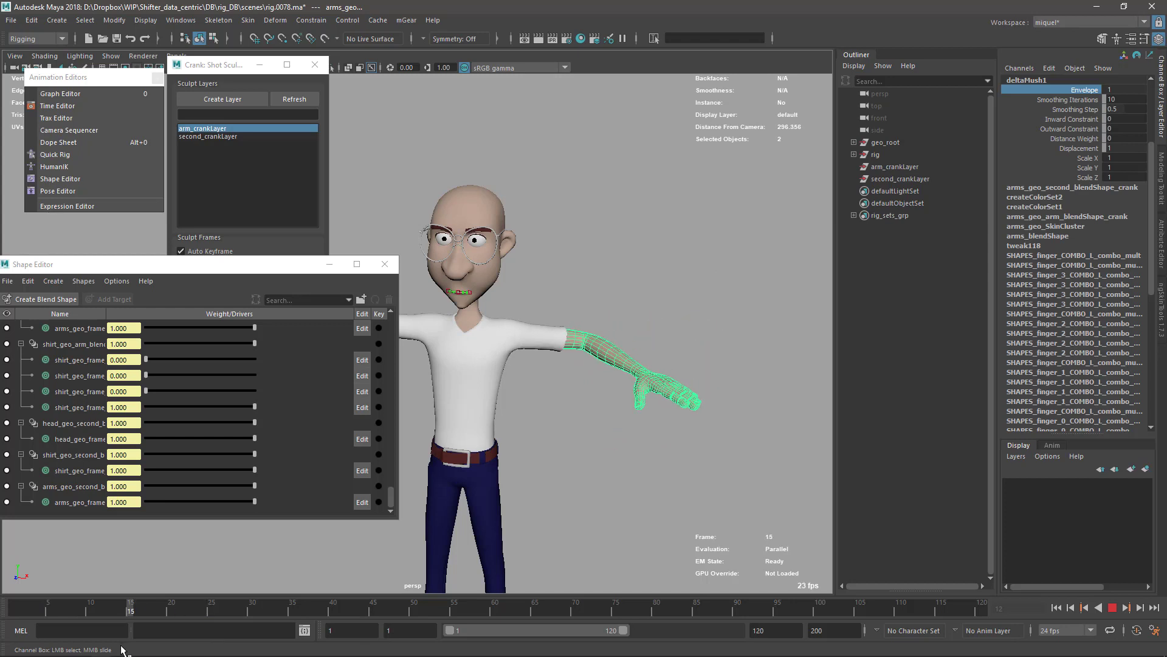
{"action": "key", "text": "alt+v"}
{"action": "left_click", "coordinate": [209, 136]}
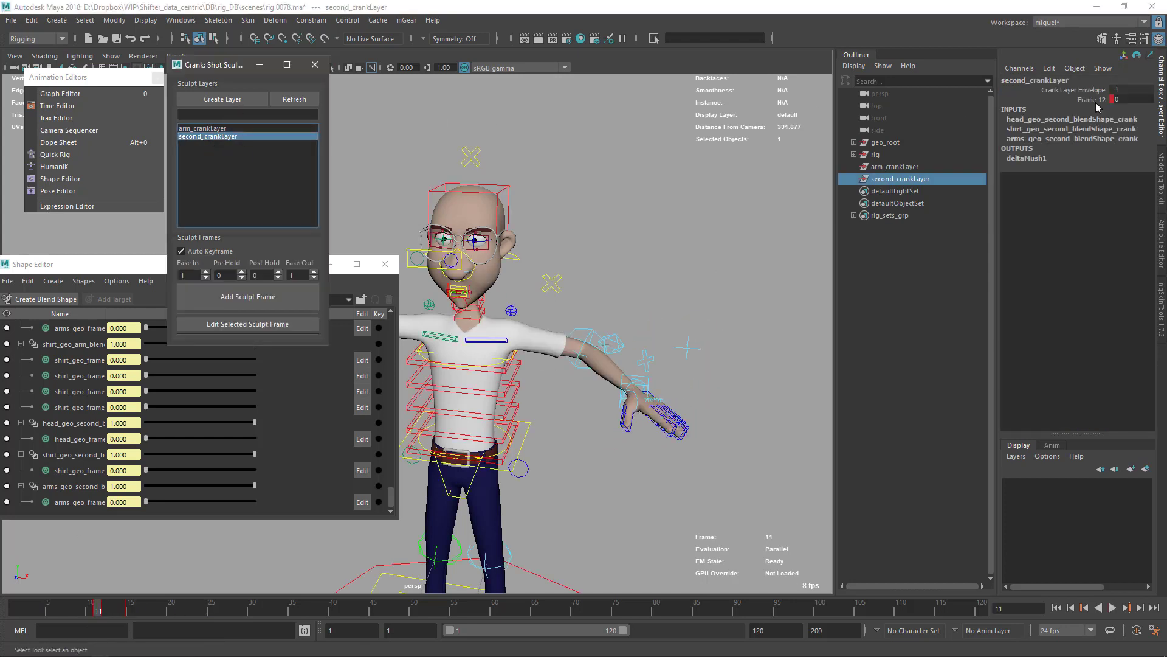
{"action": "left_click", "coordinate": [223, 129]}
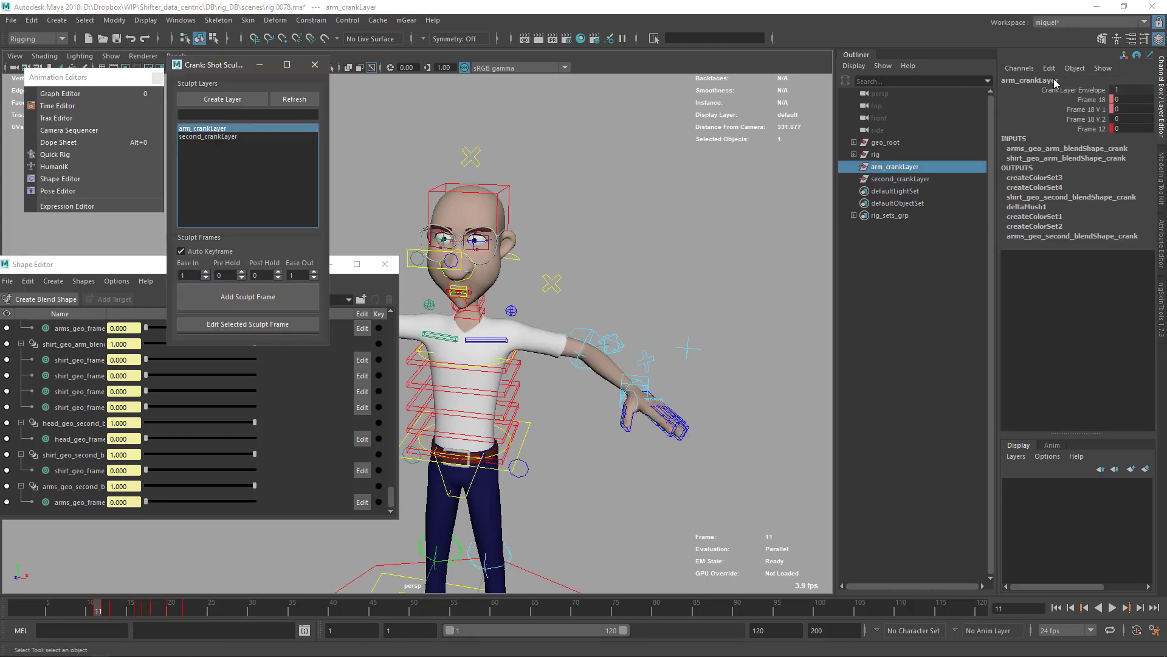
{"action": "left_click_drag", "start_coordinate": [547, 292], "coordinate": [530, 363], "text": "alt"}
{"action": "left_click", "coordinate": [138, 310]}
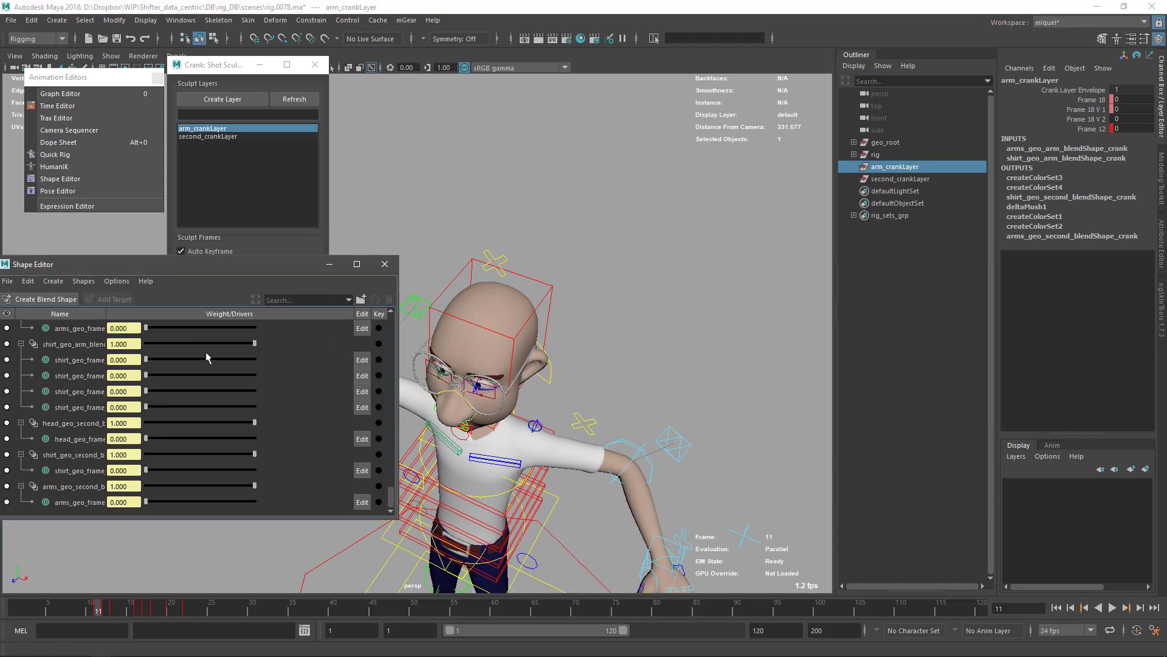
{"action": "left_click_drag", "start_coordinate": [225, 268], "coordinate": [250, 280]}
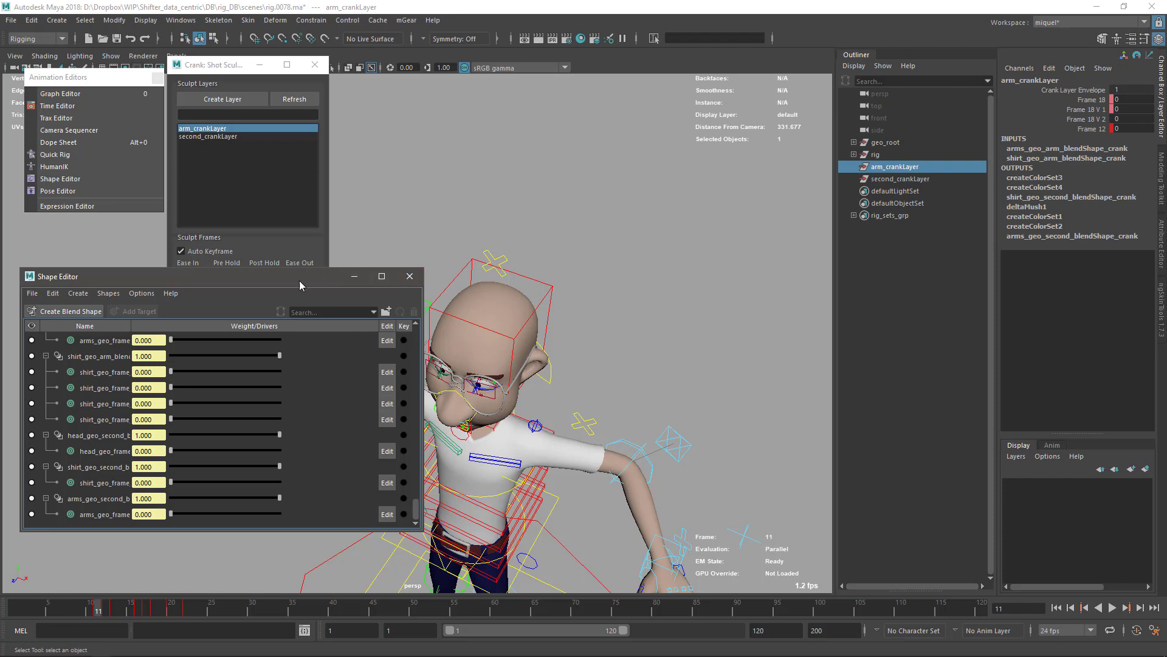
Close the Shape Editor and show the member selection and edit-off options for arm_crankLayer in the sculpt layer list
{"action": "left_click_drag", "start_coordinate": [307, 278], "coordinate": [287, 290]}
{"action": "left_click", "coordinate": [389, 290]}
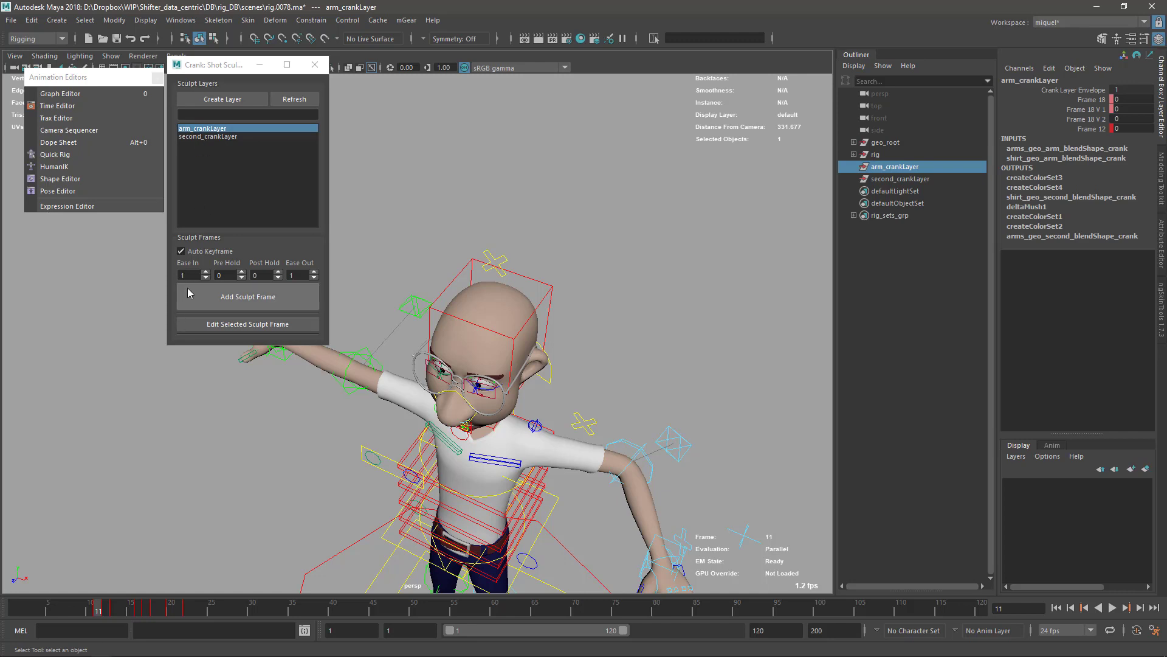
{"action": "right_click", "coordinate": [211, 130]}
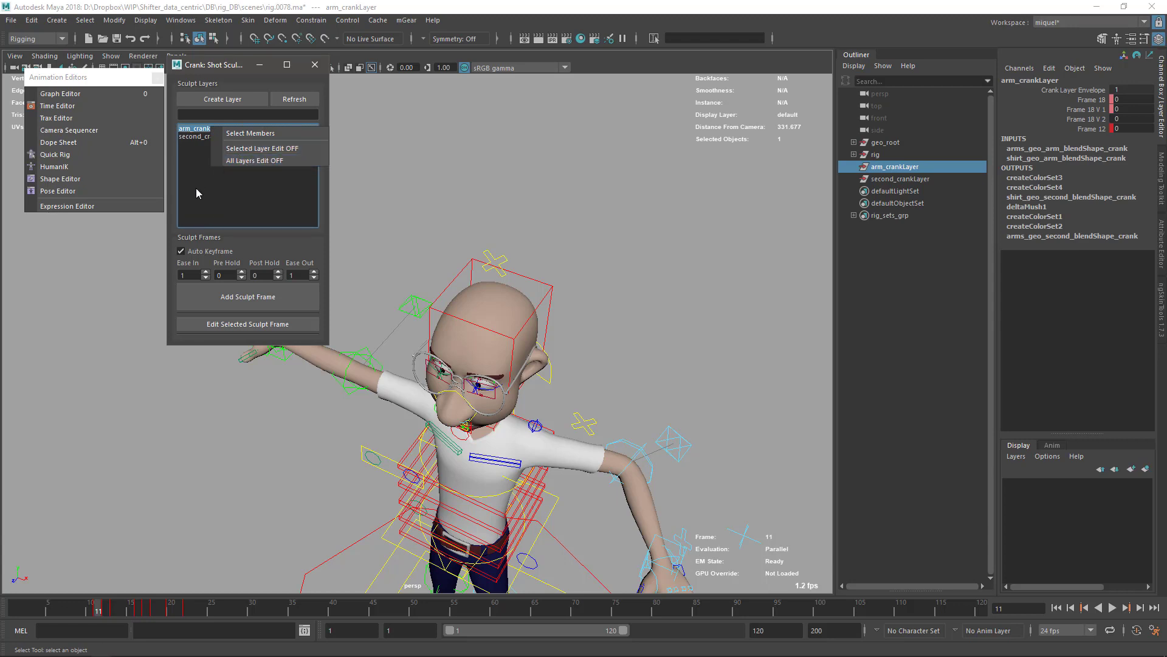
{"action": "left_click", "coordinate": [205, 136]}
Filter the sculpt layer list by "arm", dismiss the Stack Trace dialog, and clear the filter to list all layers again
{"action": "type", "text": "a"}
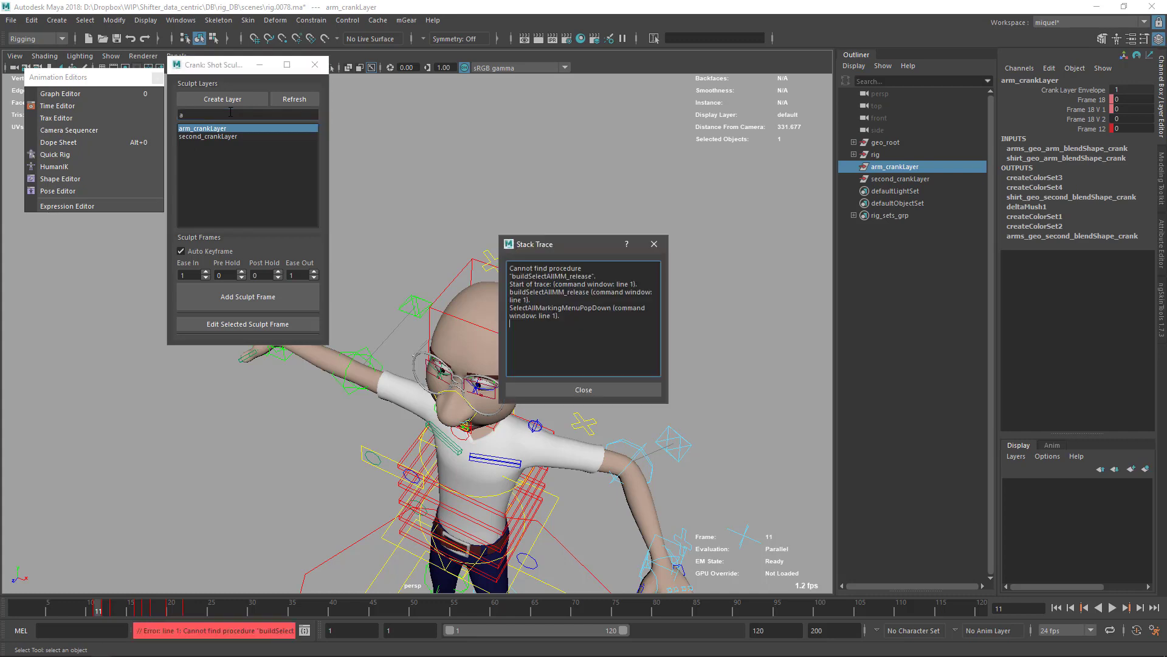
{"action": "left_click", "coordinate": [654, 243]}
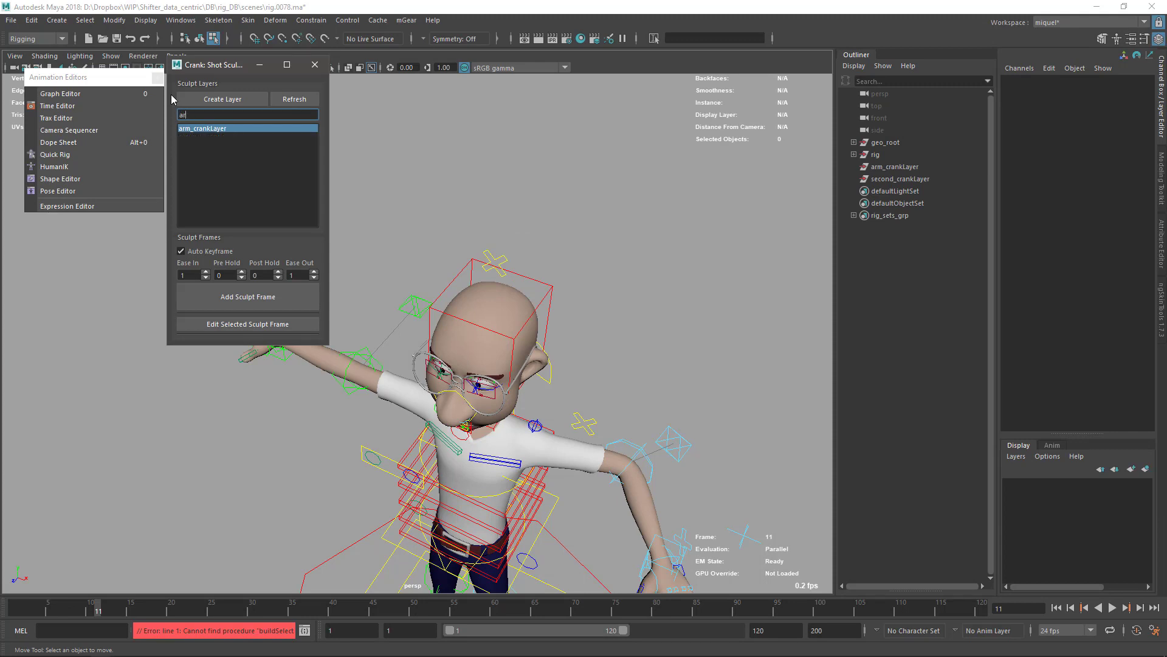
{"action": "type", "text": "arm"}
{"action": "key", "text": "BackSpace"}
{"action": "key", "text": "BackSpace"}
{"action": "key", "text": "BackSpace"}
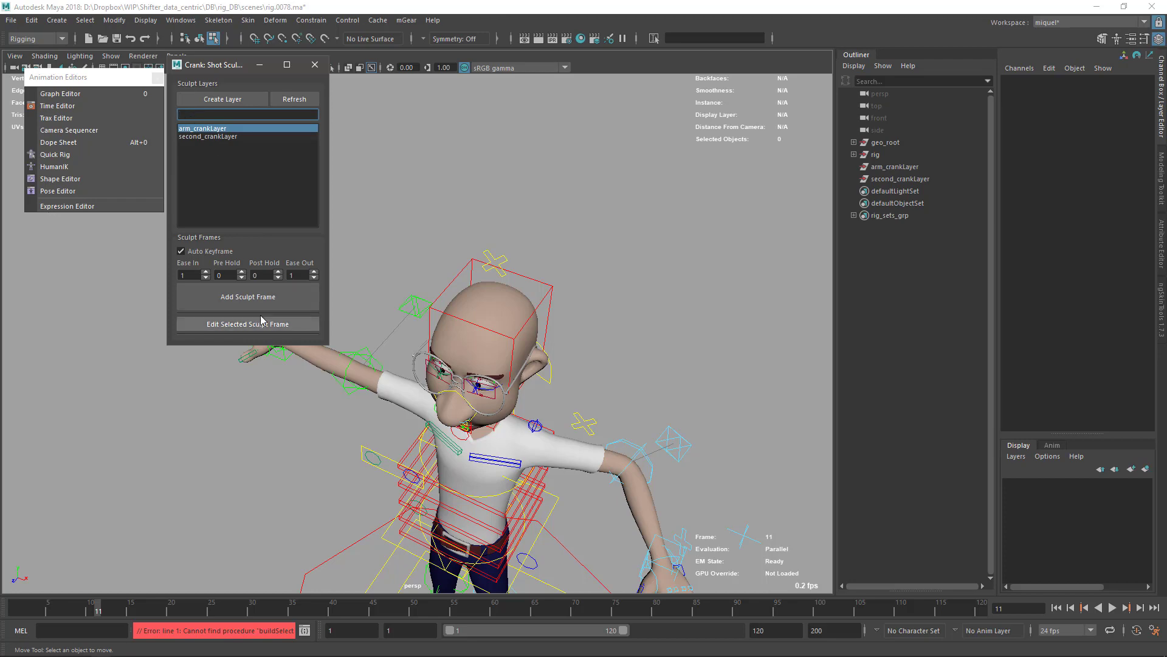
Move the Crank: Shot Sculpt window clear of the character and view the full figure from a three-quarter angle
{"action": "left_click_drag", "start_coordinate": [230, 66], "coordinate": [142, 146]}
{"action": "left_click_drag", "start_coordinate": [450, 371], "coordinate": [488, 292], "text": "alt"}
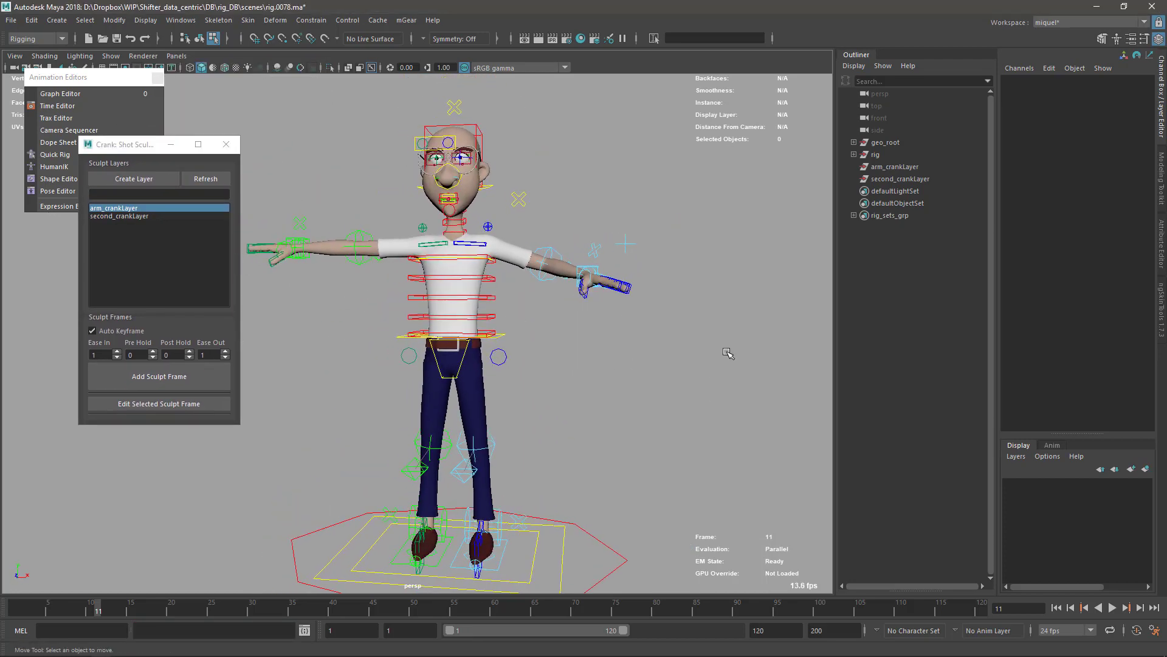
{"action": "left_click_drag", "start_coordinate": [496, 365], "coordinate": [484, 304], "text": "alt"}
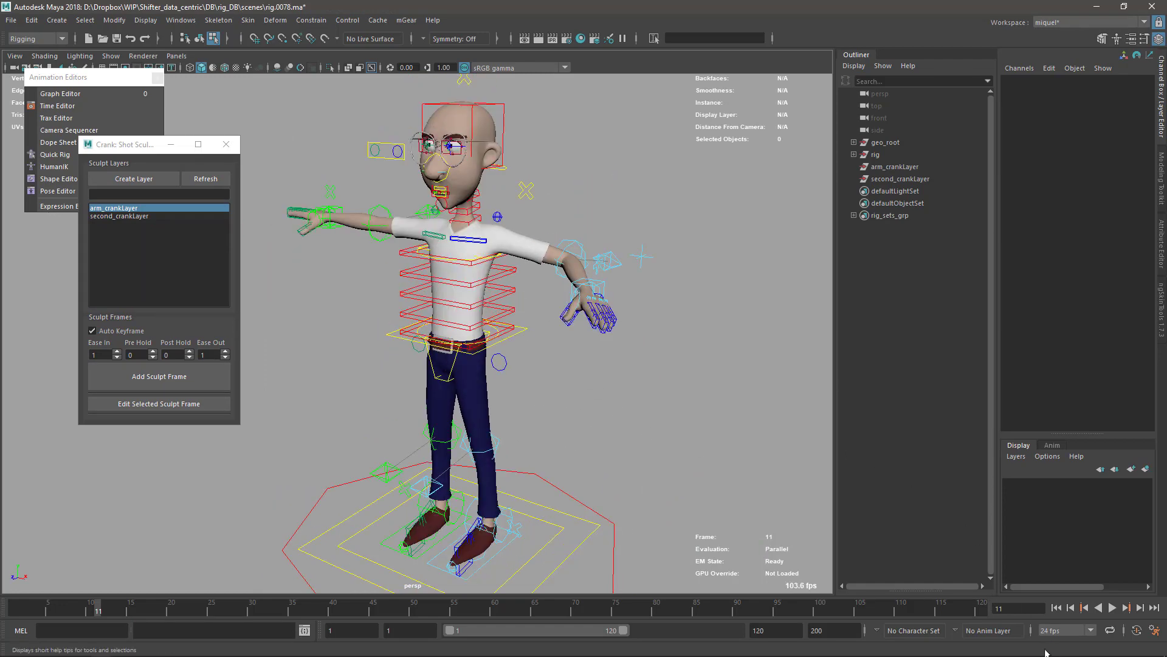